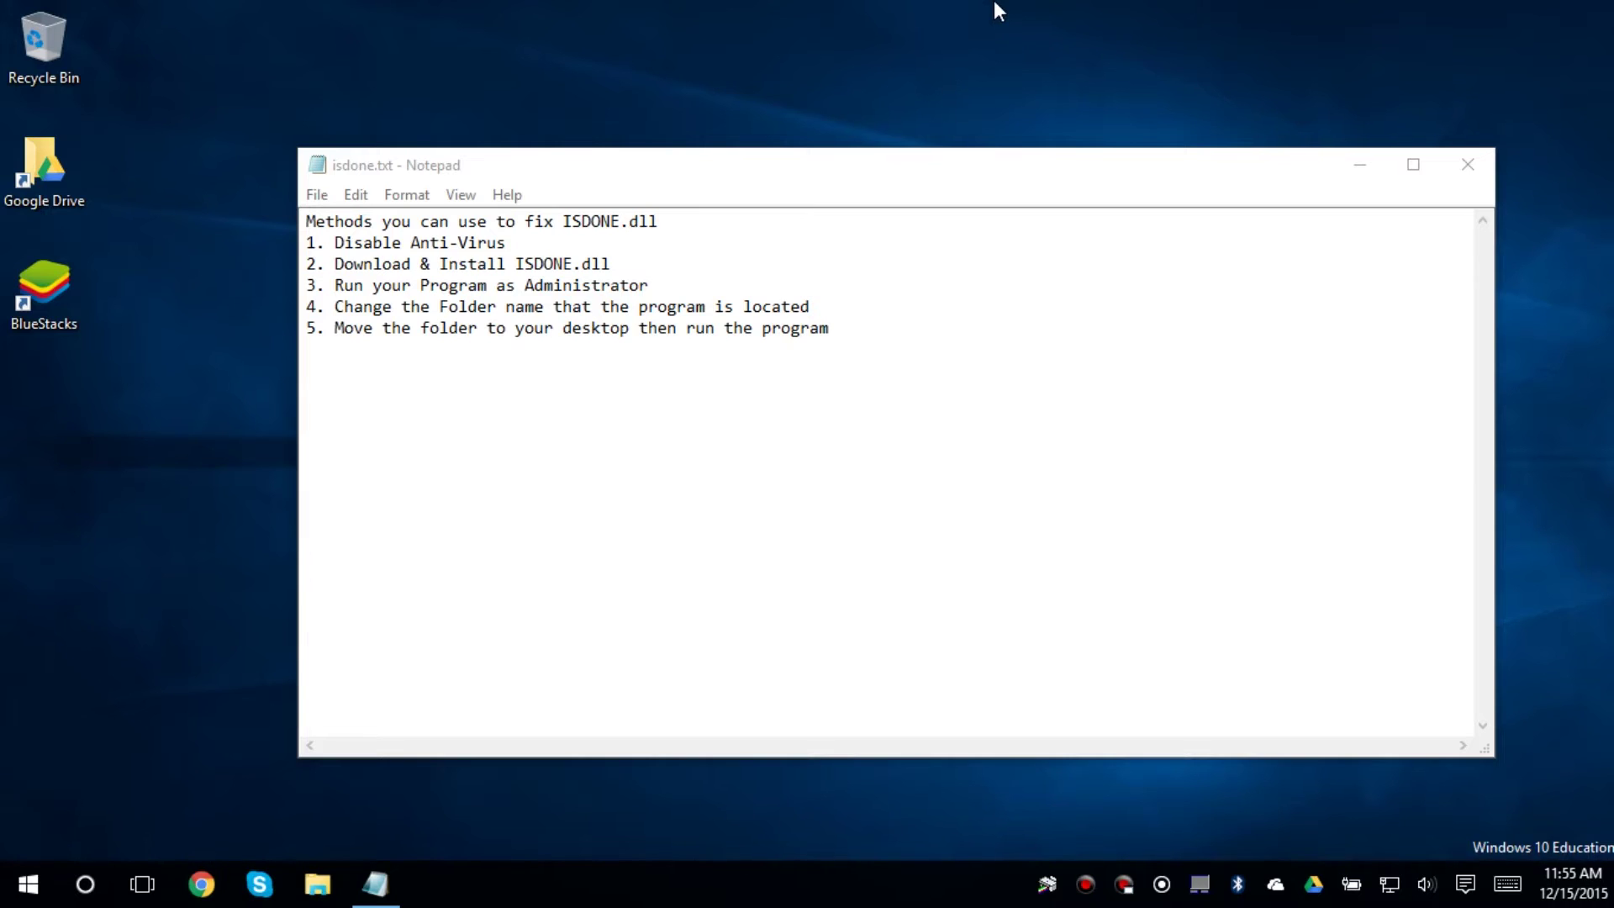
# - Highlight the fix-methods list, then launch Bitdefender and turn off Virus Shield
pyautogui.moveTo(874, 318); pyautogui.dragTo(264, 202)
pyautogui.click(847, 391)
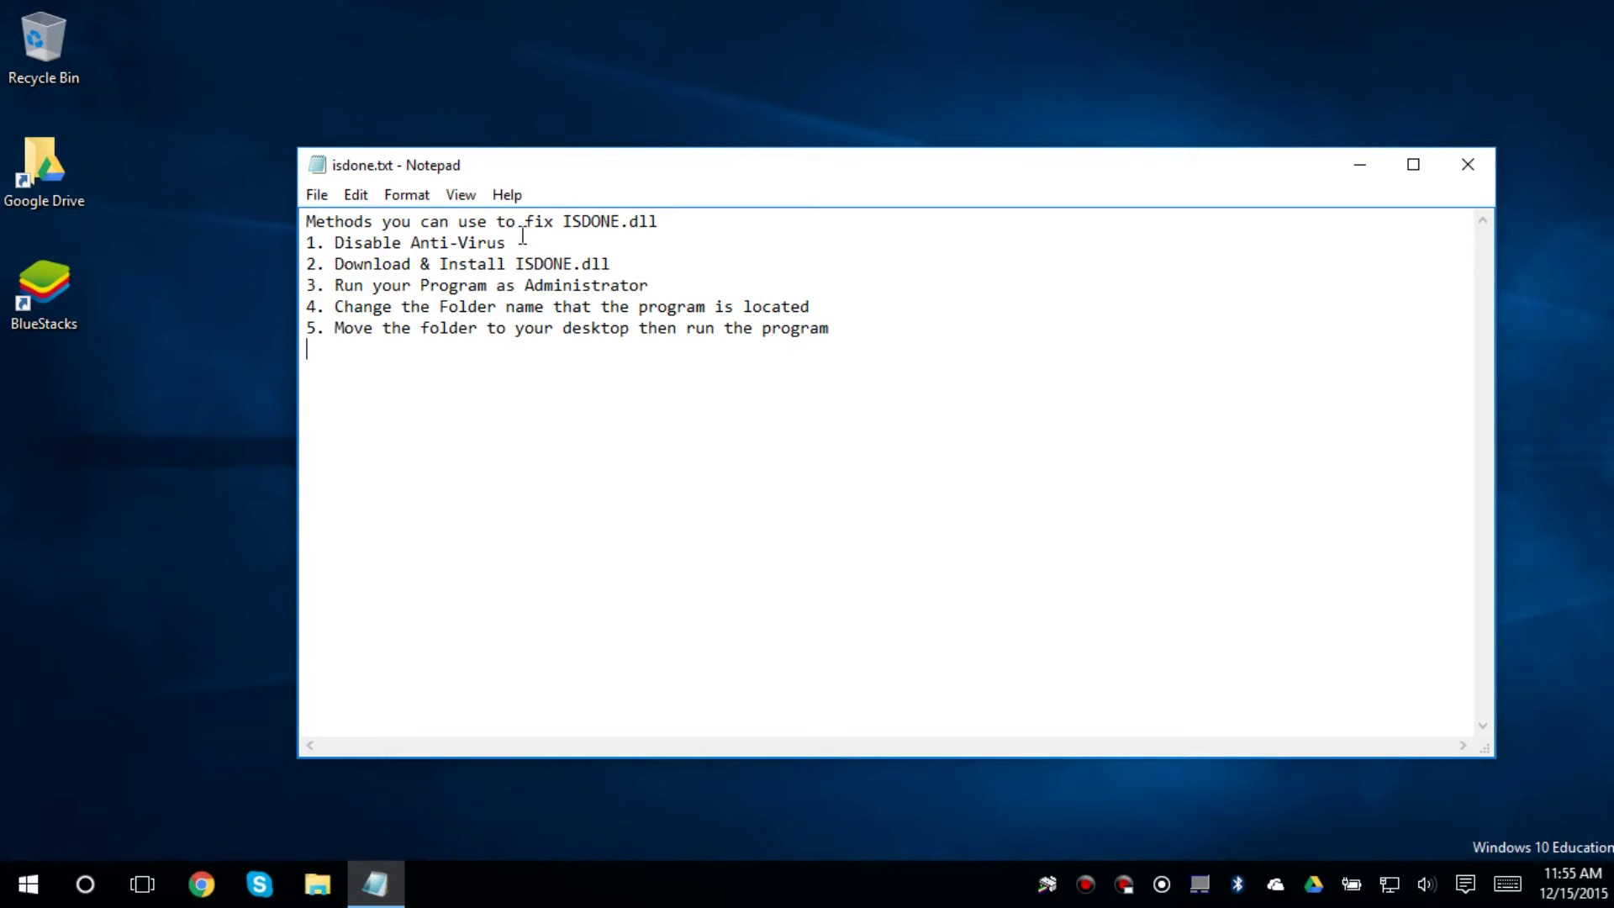
pyautogui.press('super')
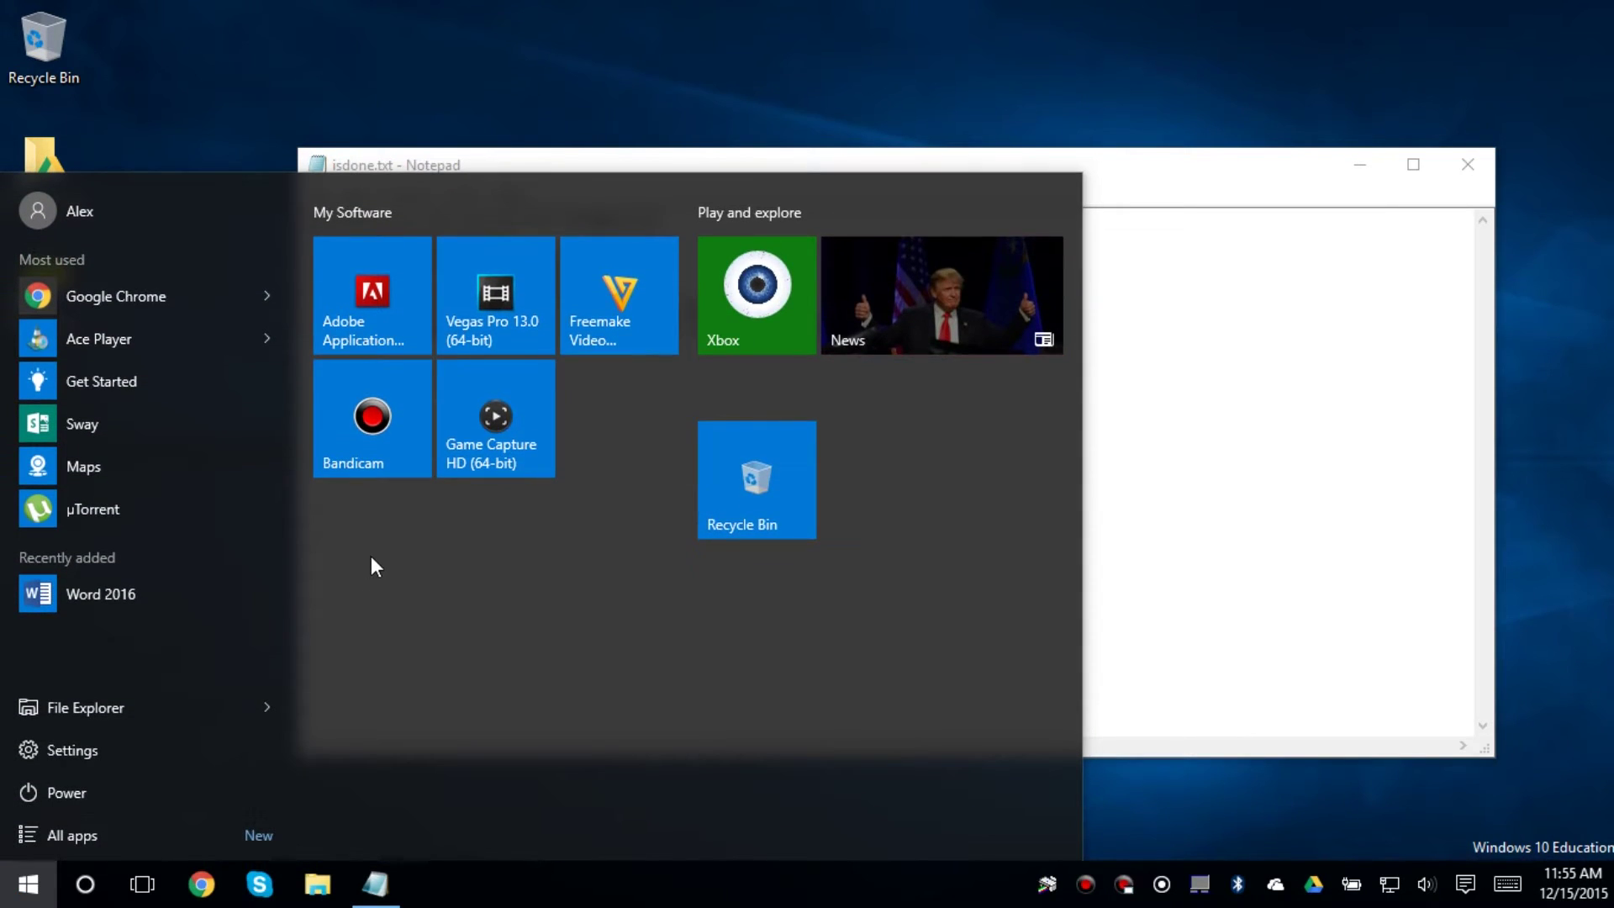
pyautogui.write('bitdefend')
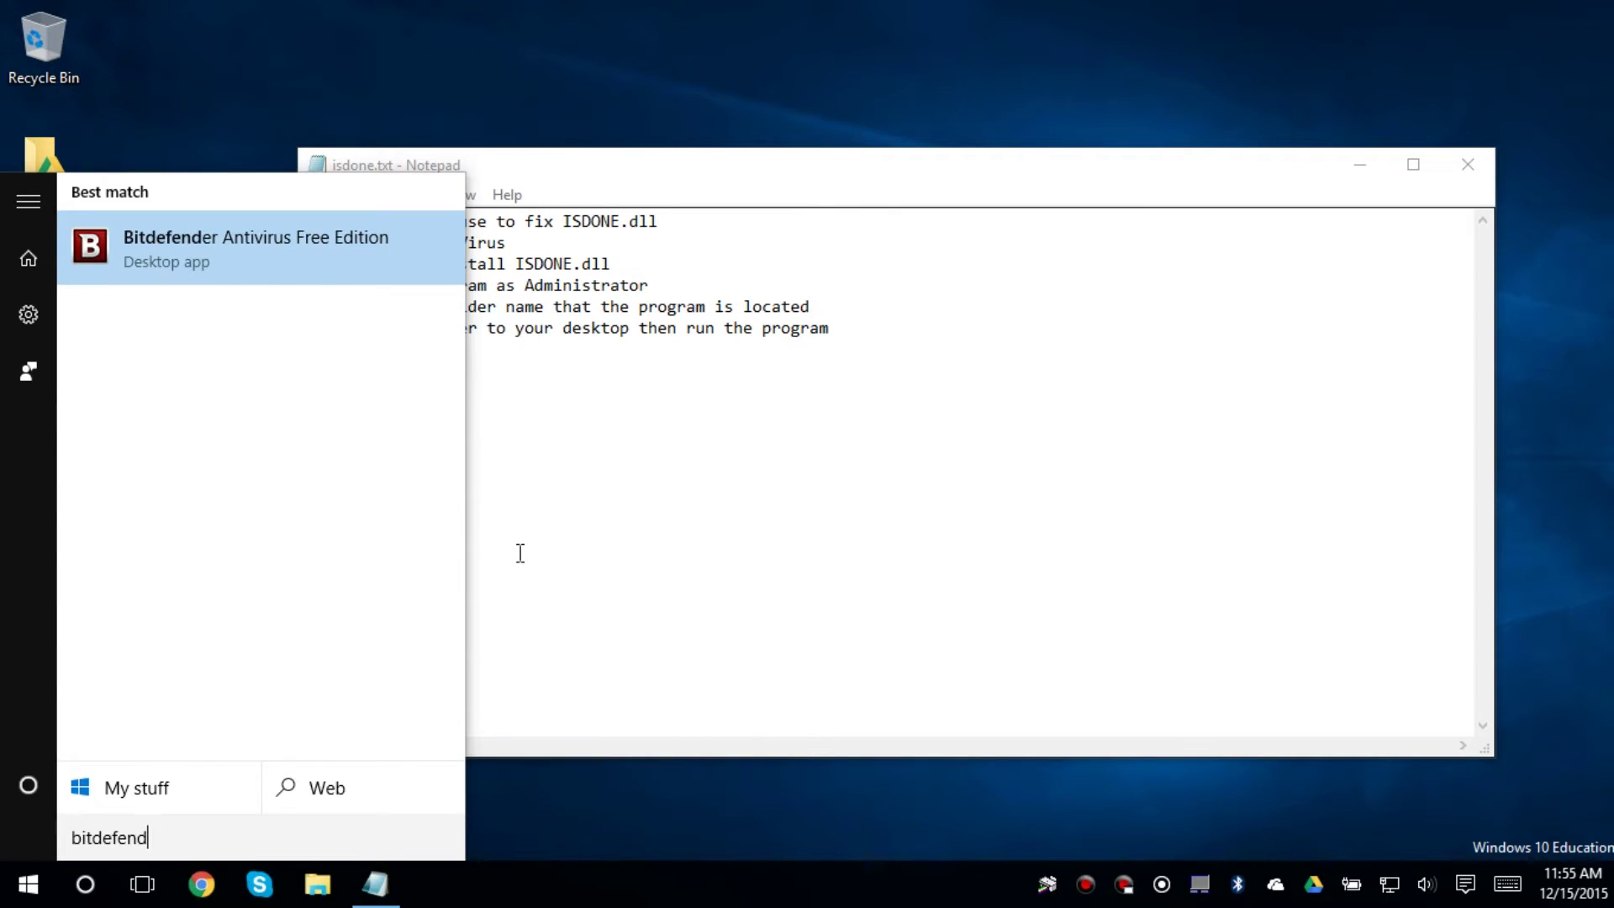
pyautogui.press('Return')
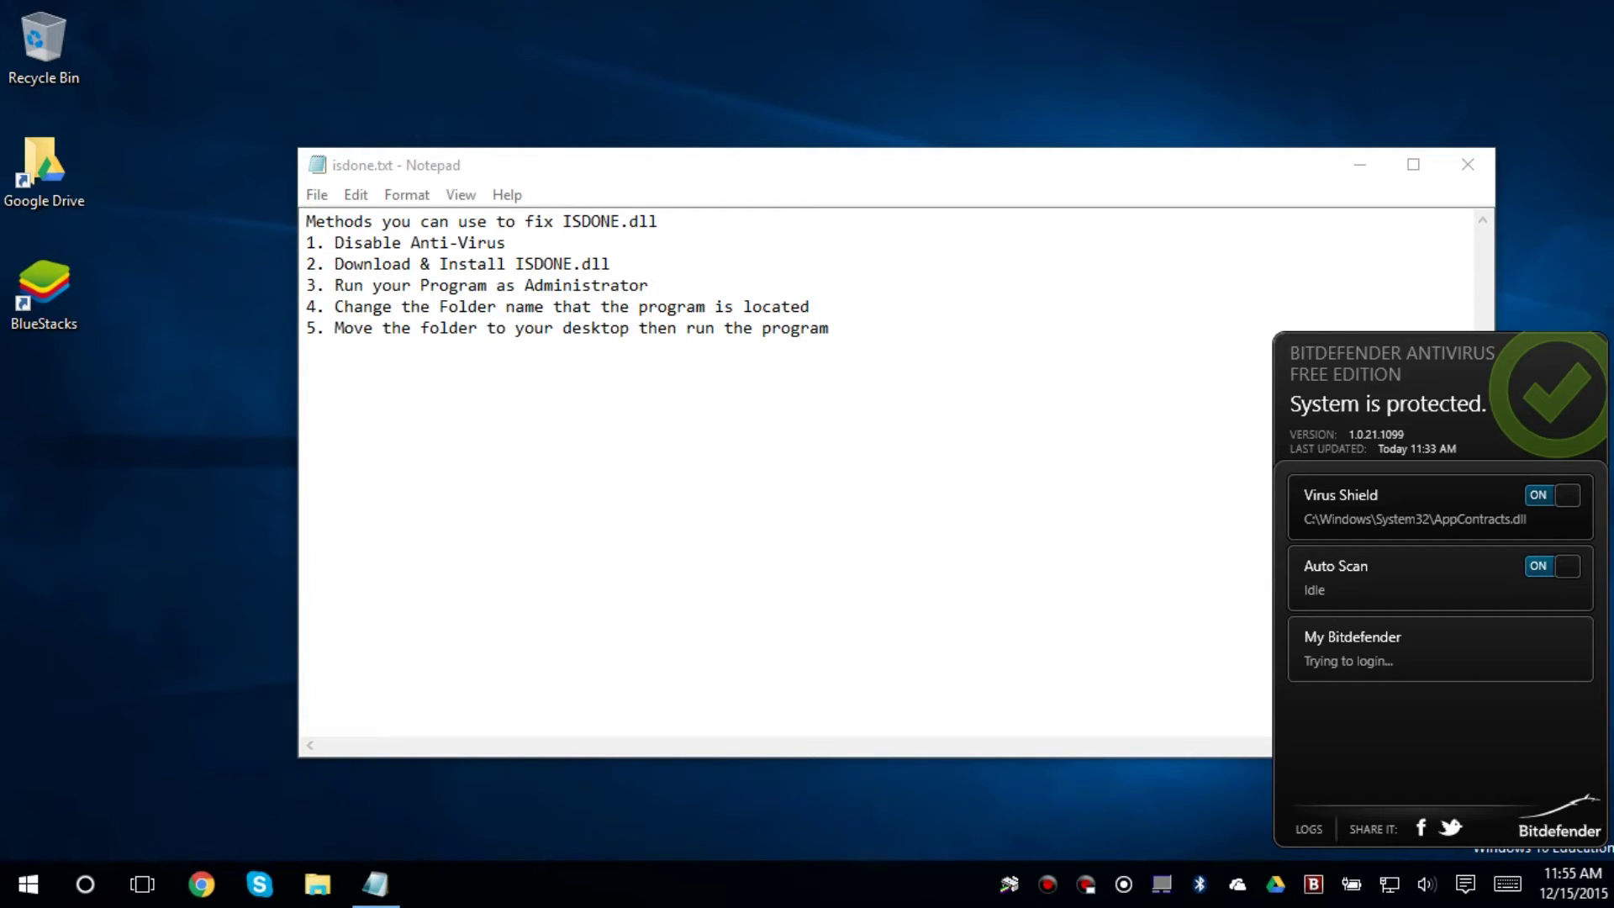
pyautogui.click(1552, 495)
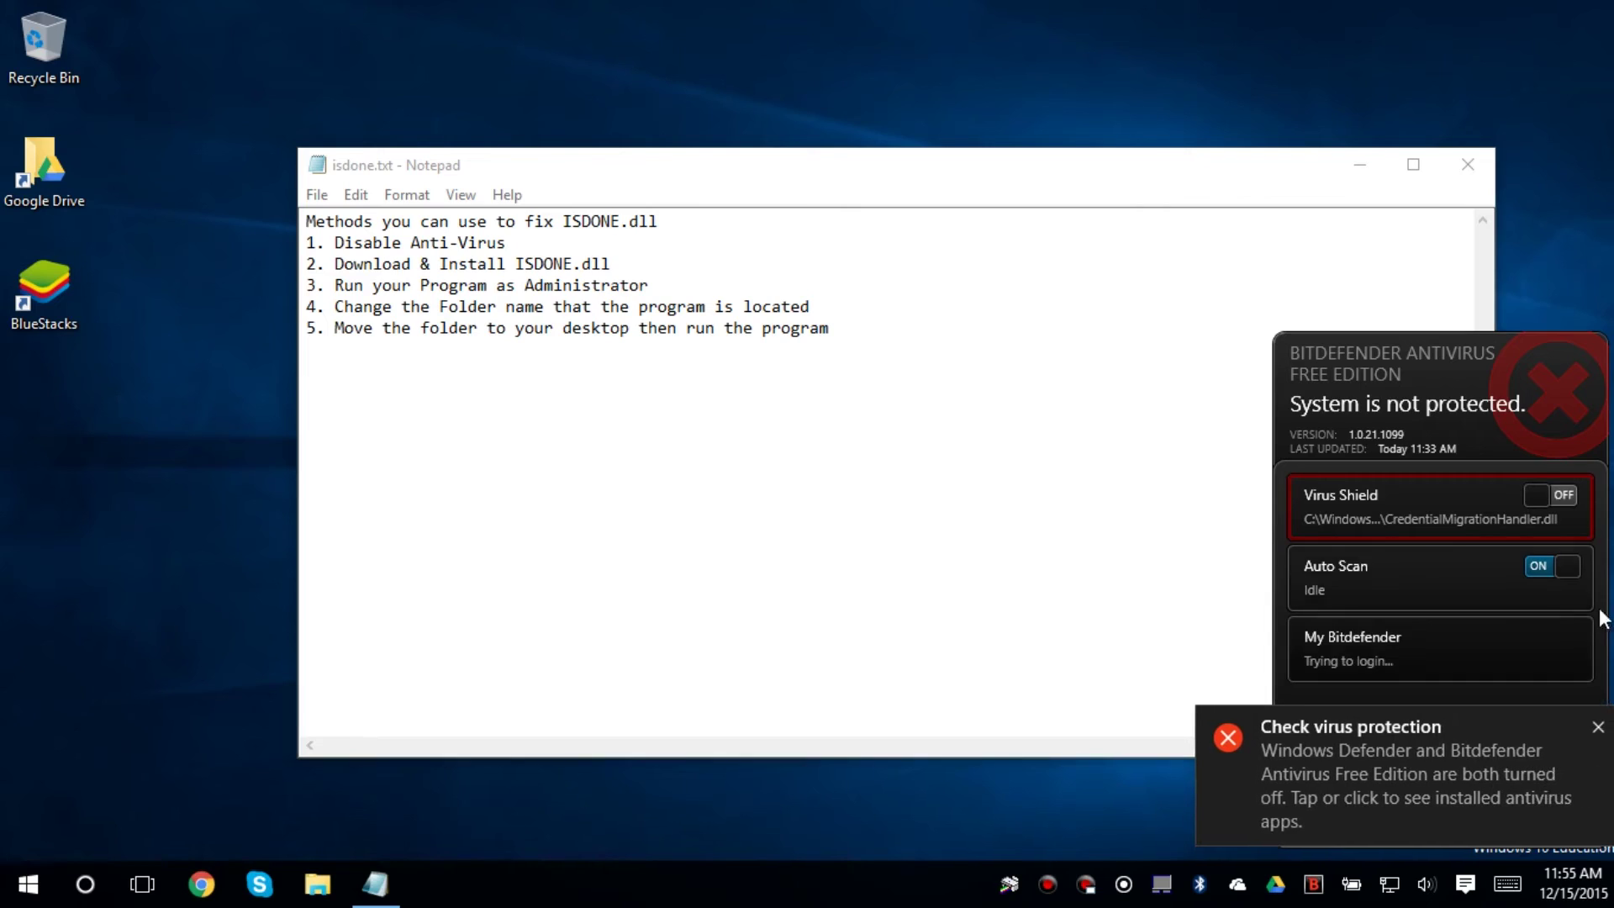
pyautogui.click(1596, 727)
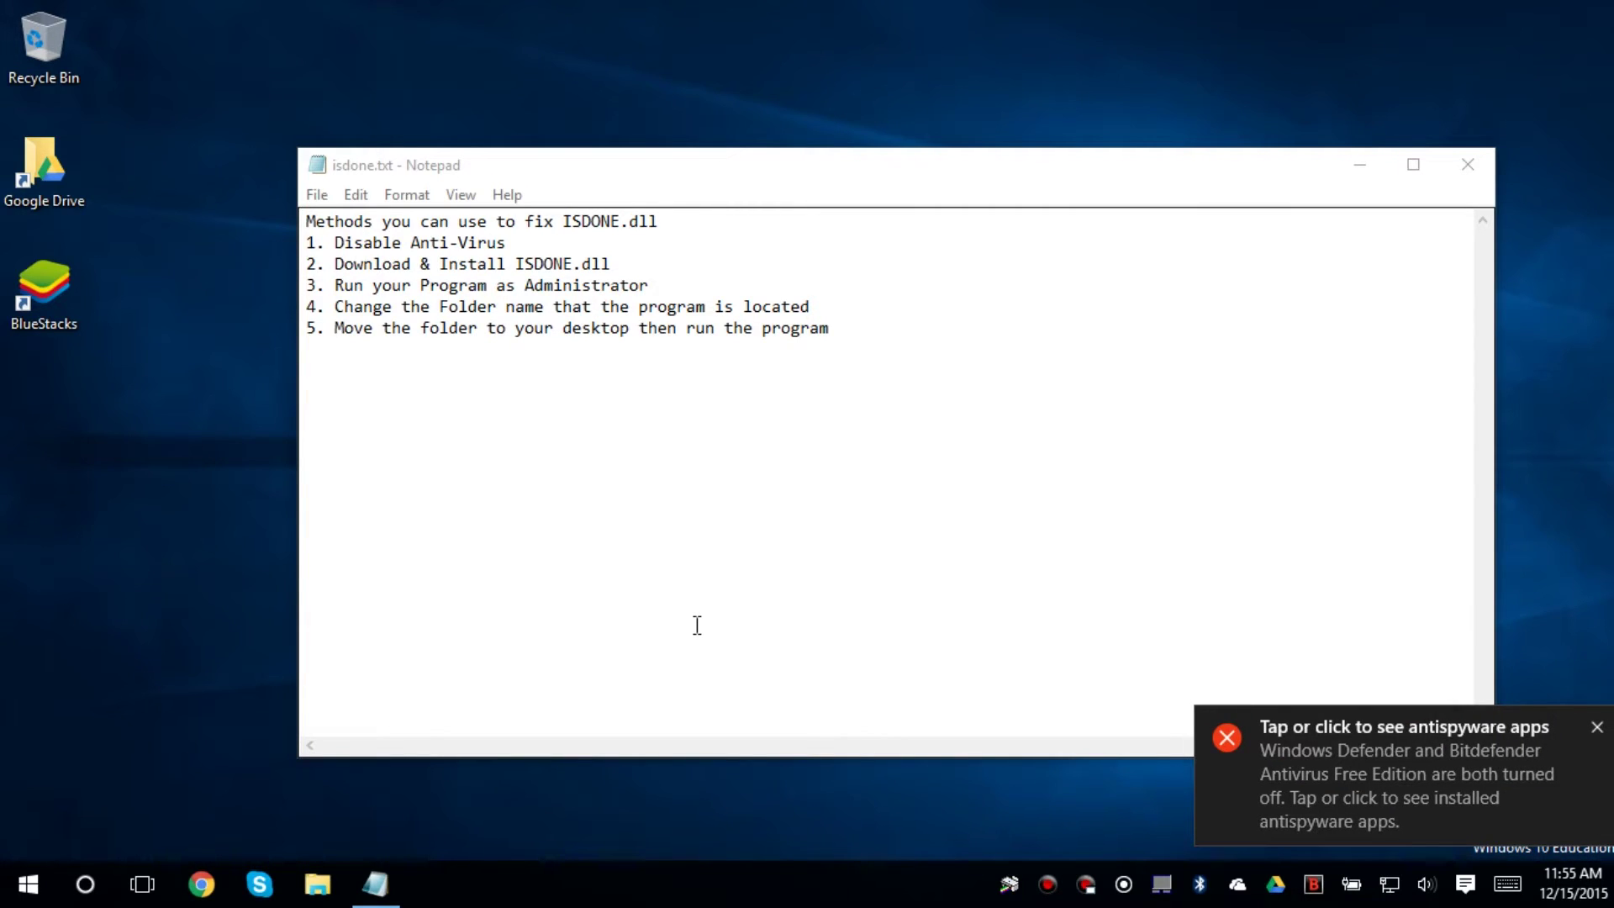
# - Open Windows Defender and dismiss its turned-off message
pyautogui.press('super')
pyautogui.write('de')
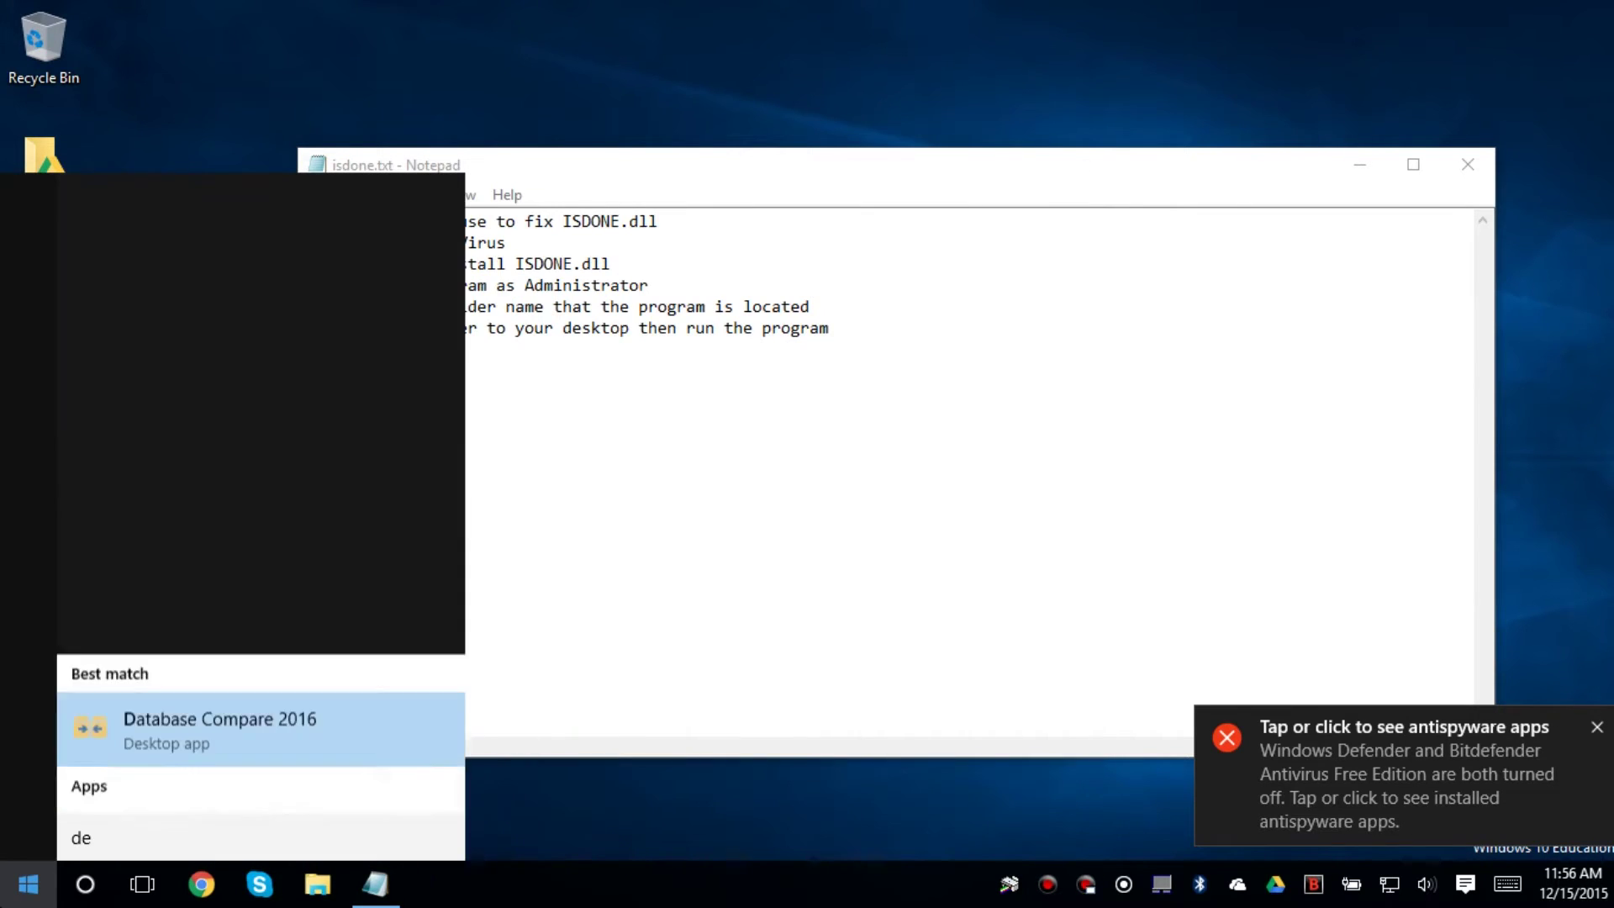
pyautogui.write('fender')
pyautogui.press('Return')
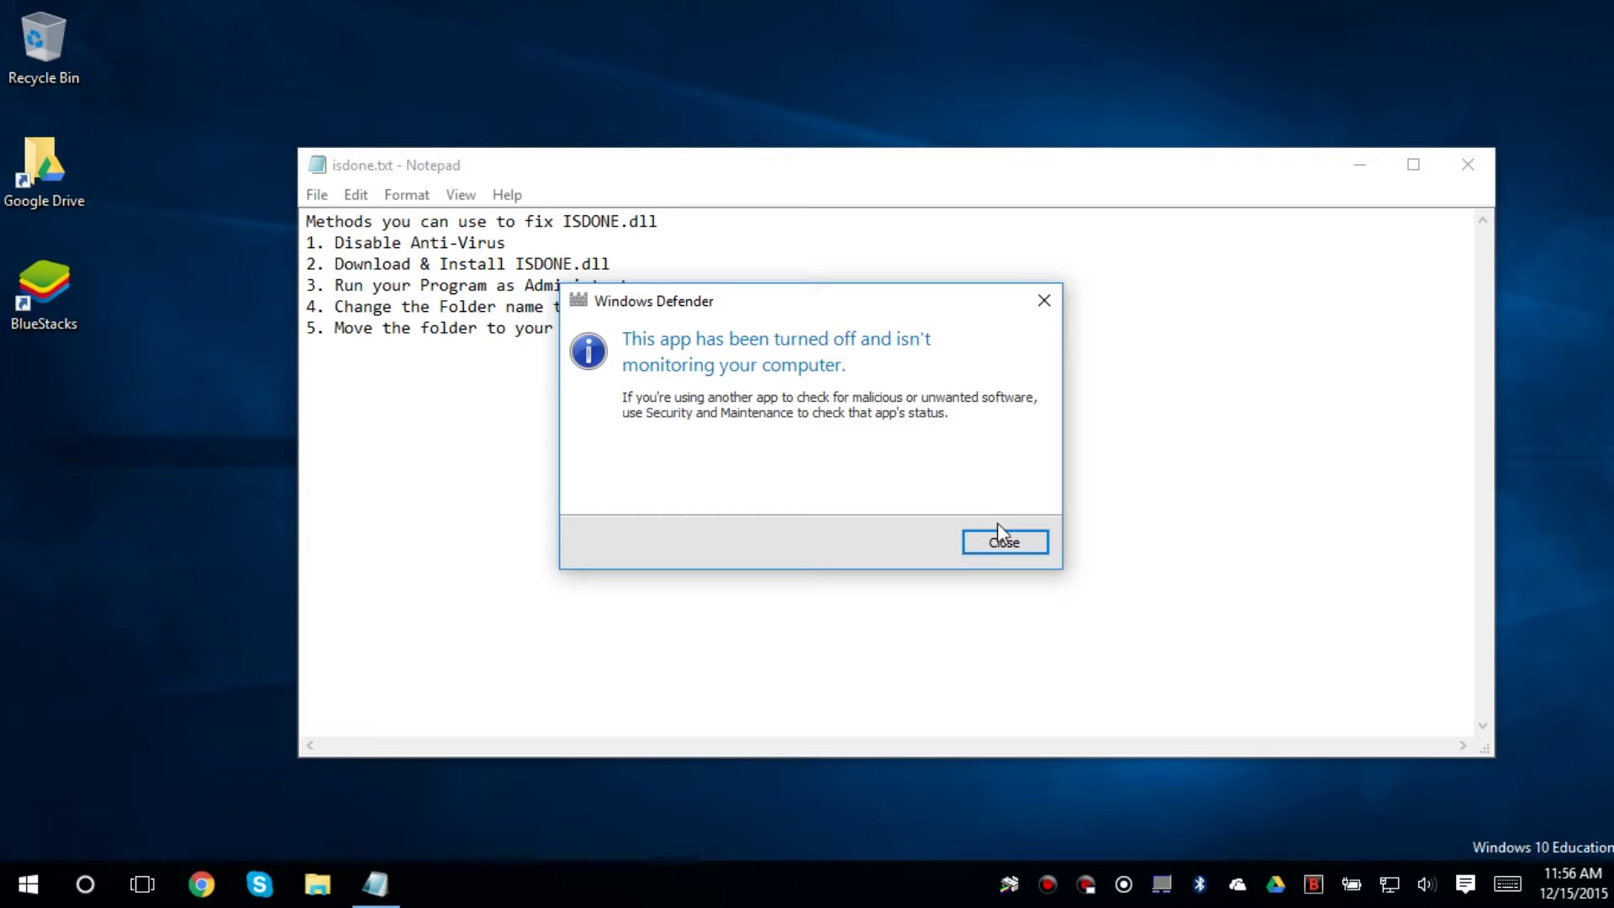
pyautogui.click(1004, 539)
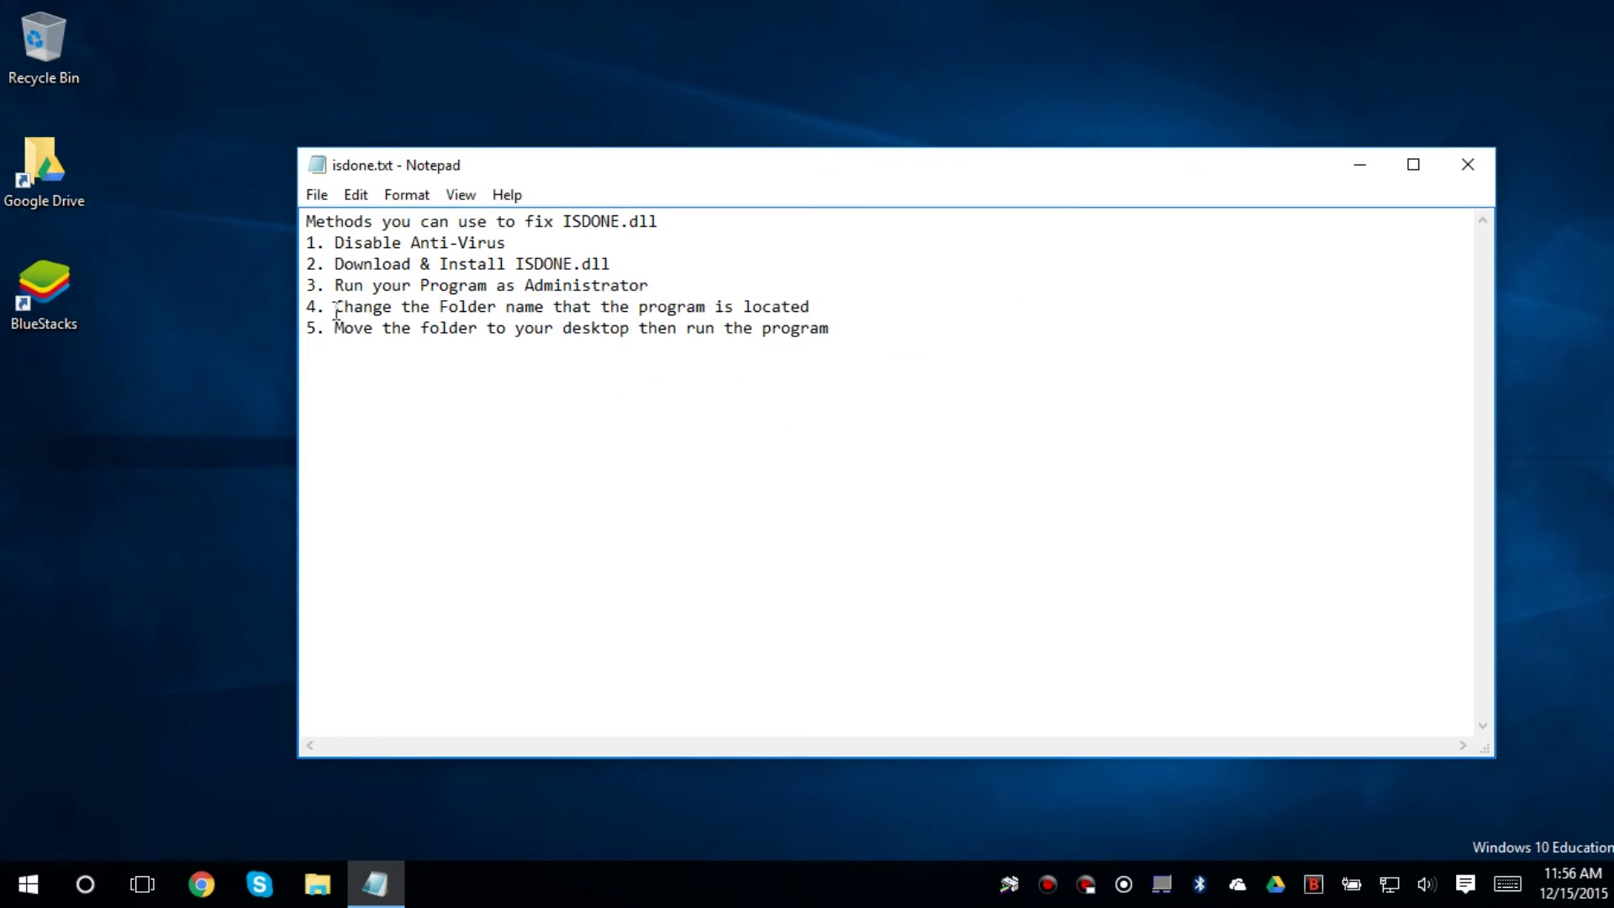
# - Turn Bitdefender's Virus Shield and Auto Scan back on and close the panel
pyautogui.click(1313, 882)
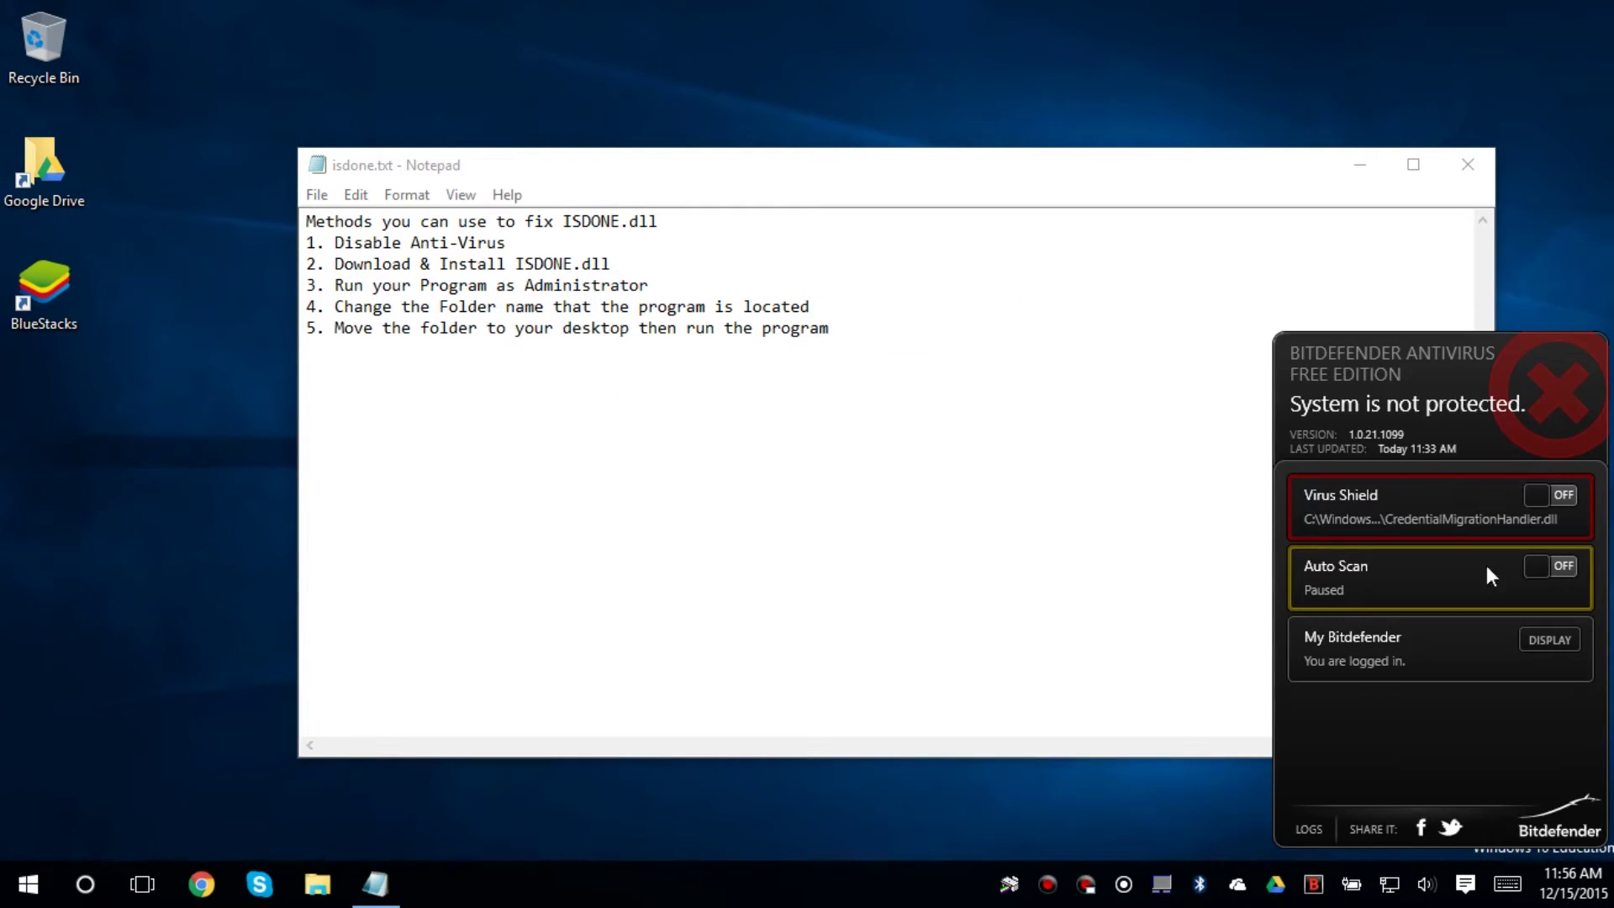
pyautogui.click(1544, 493)
pyautogui.click(1567, 565)
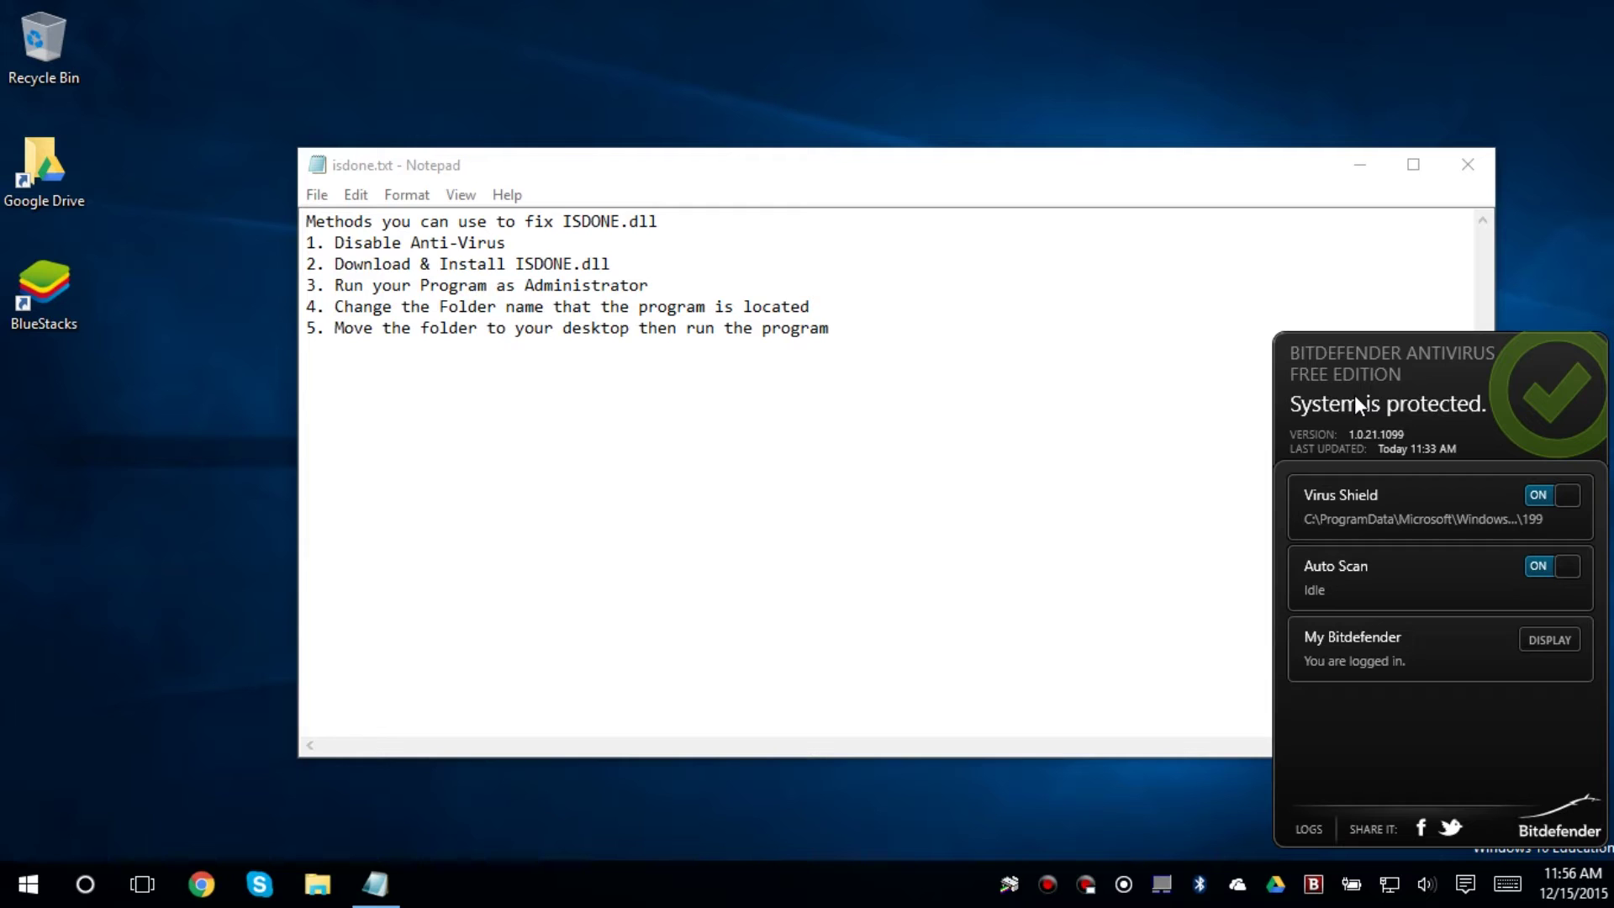
pyautogui.click(1058, 440)
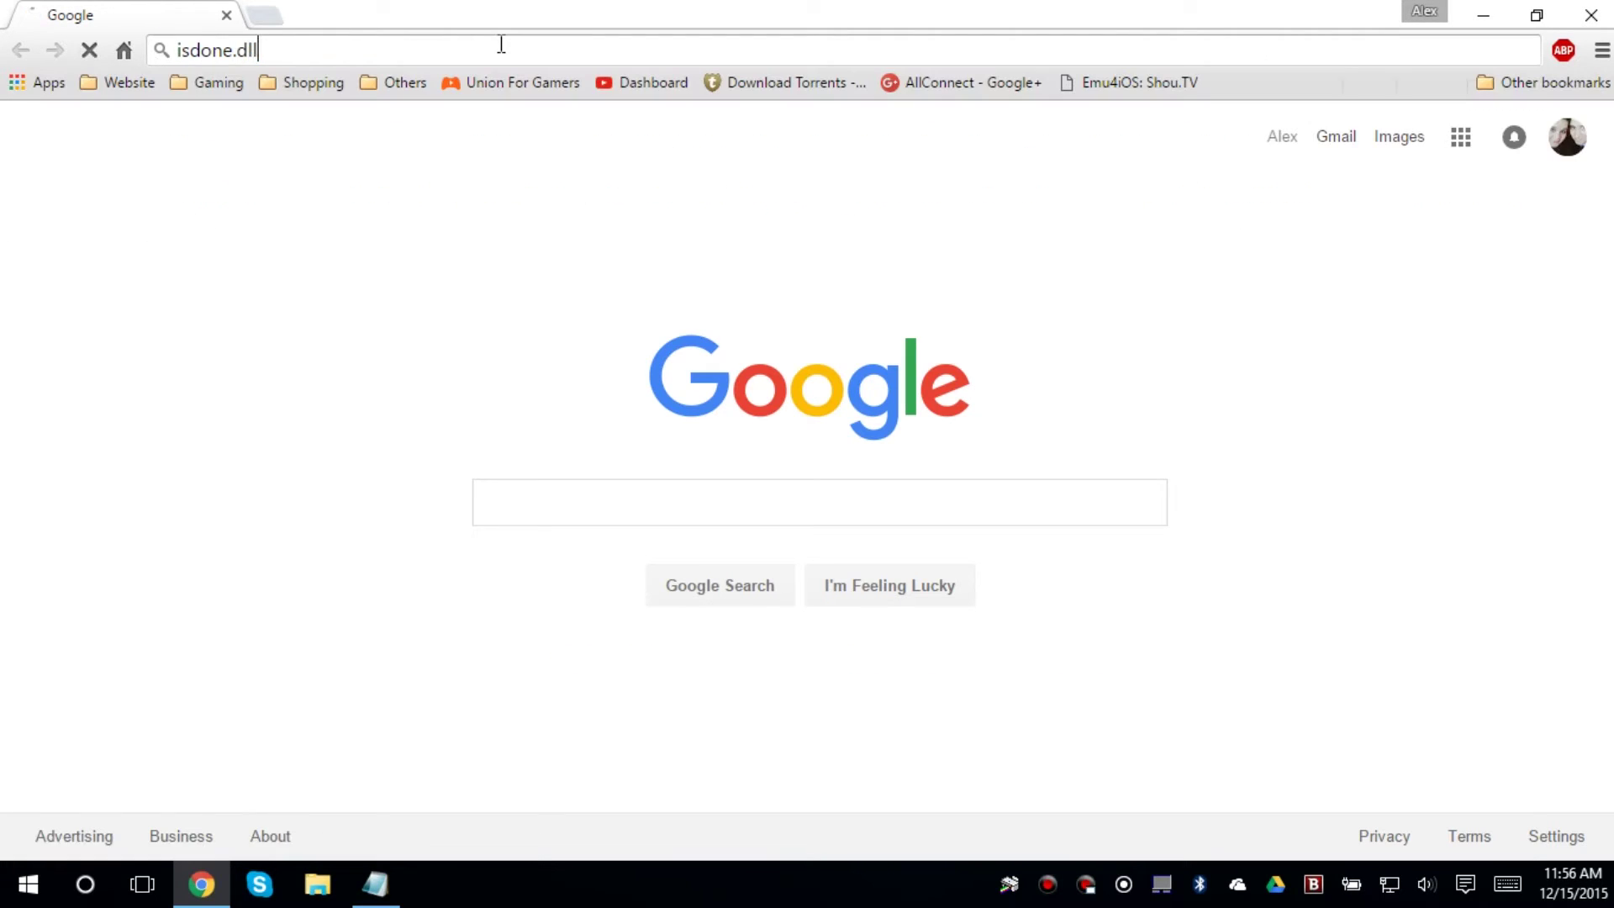
# - Search Google for isdone.dll and open the DLL-files.com isdone.dll page
pyautogui.press('Return')
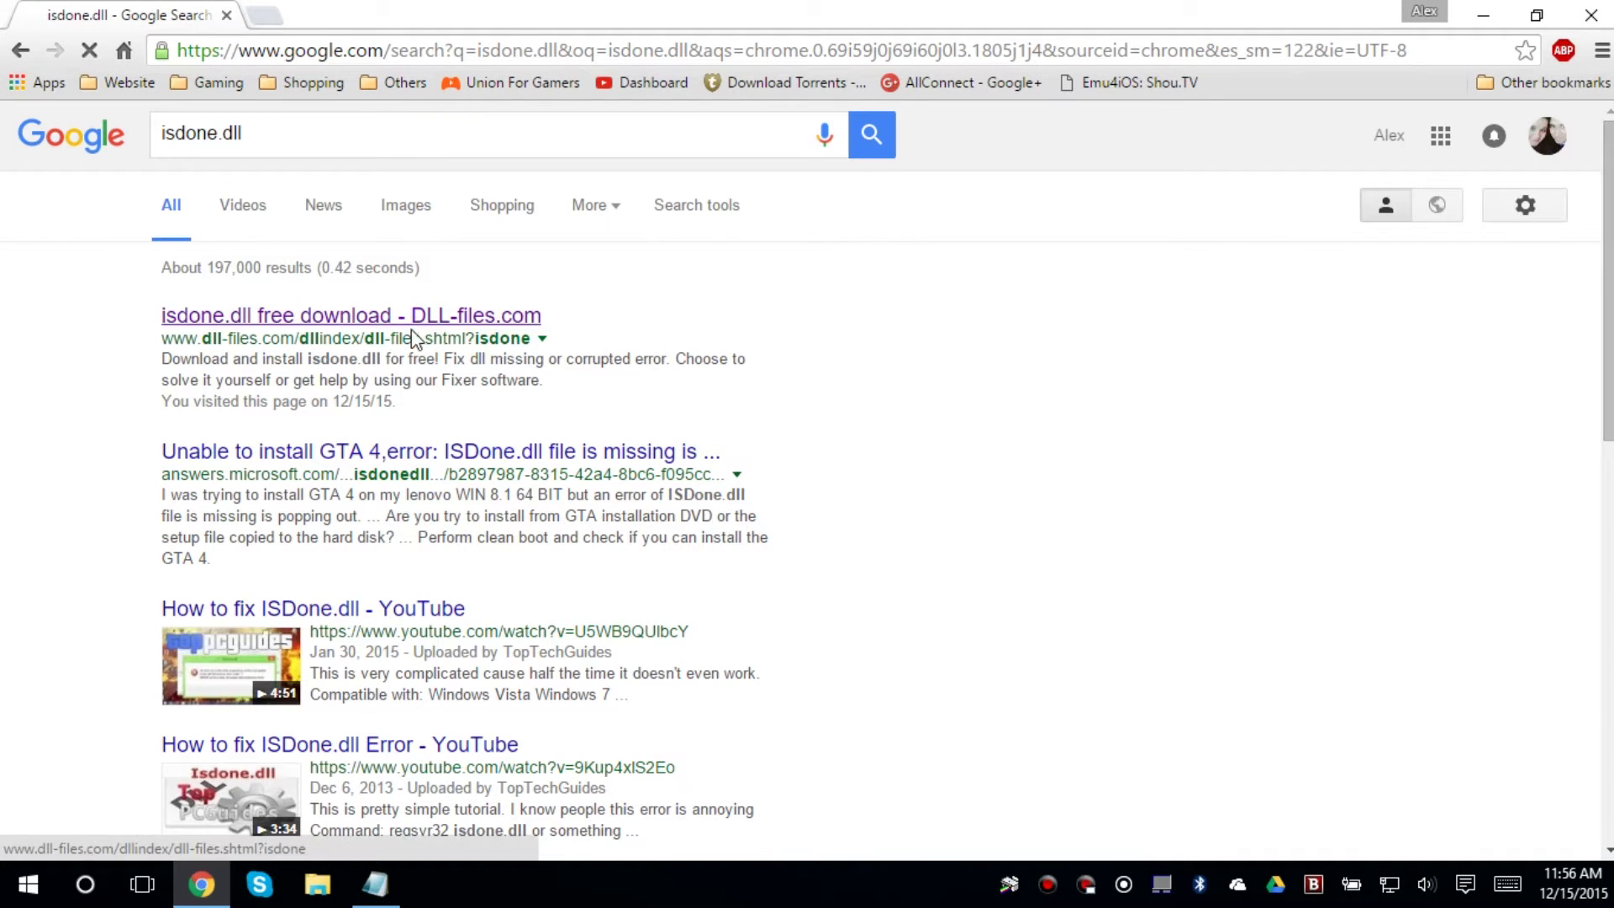
pyautogui.click(412, 331)
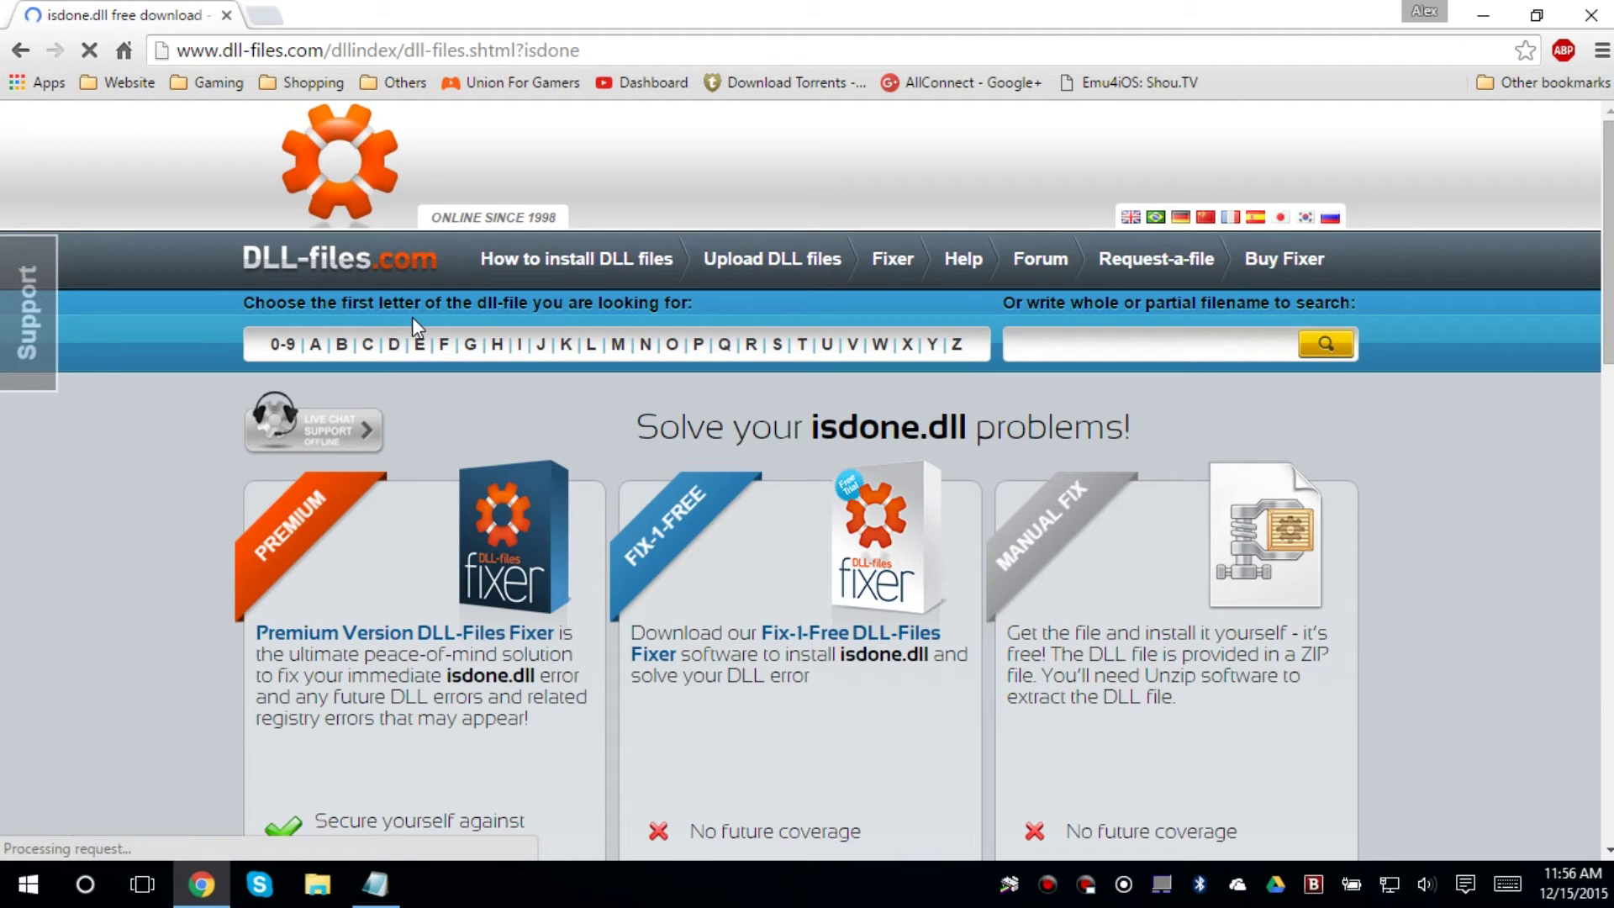
pyautogui.scroll(-8, 1229, 551)
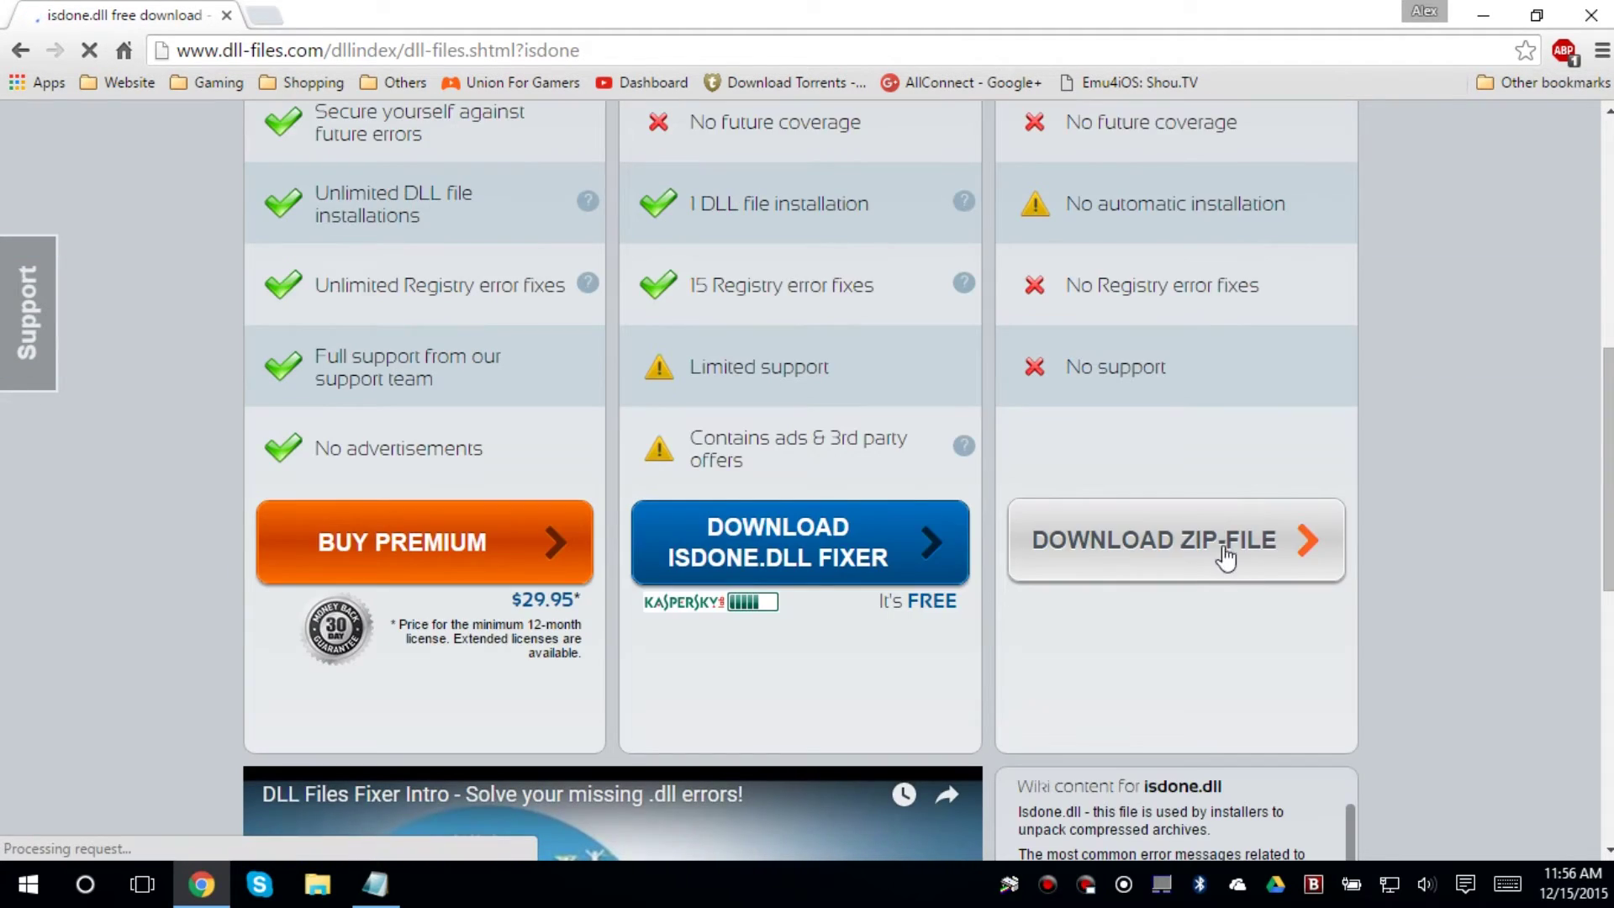
# - List the isdone.dll versions and expand the 32bit 0.6.0.0 download entry
pyautogui.click(1224, 551)
pyautogui.scroll(-3, 1332, 529)
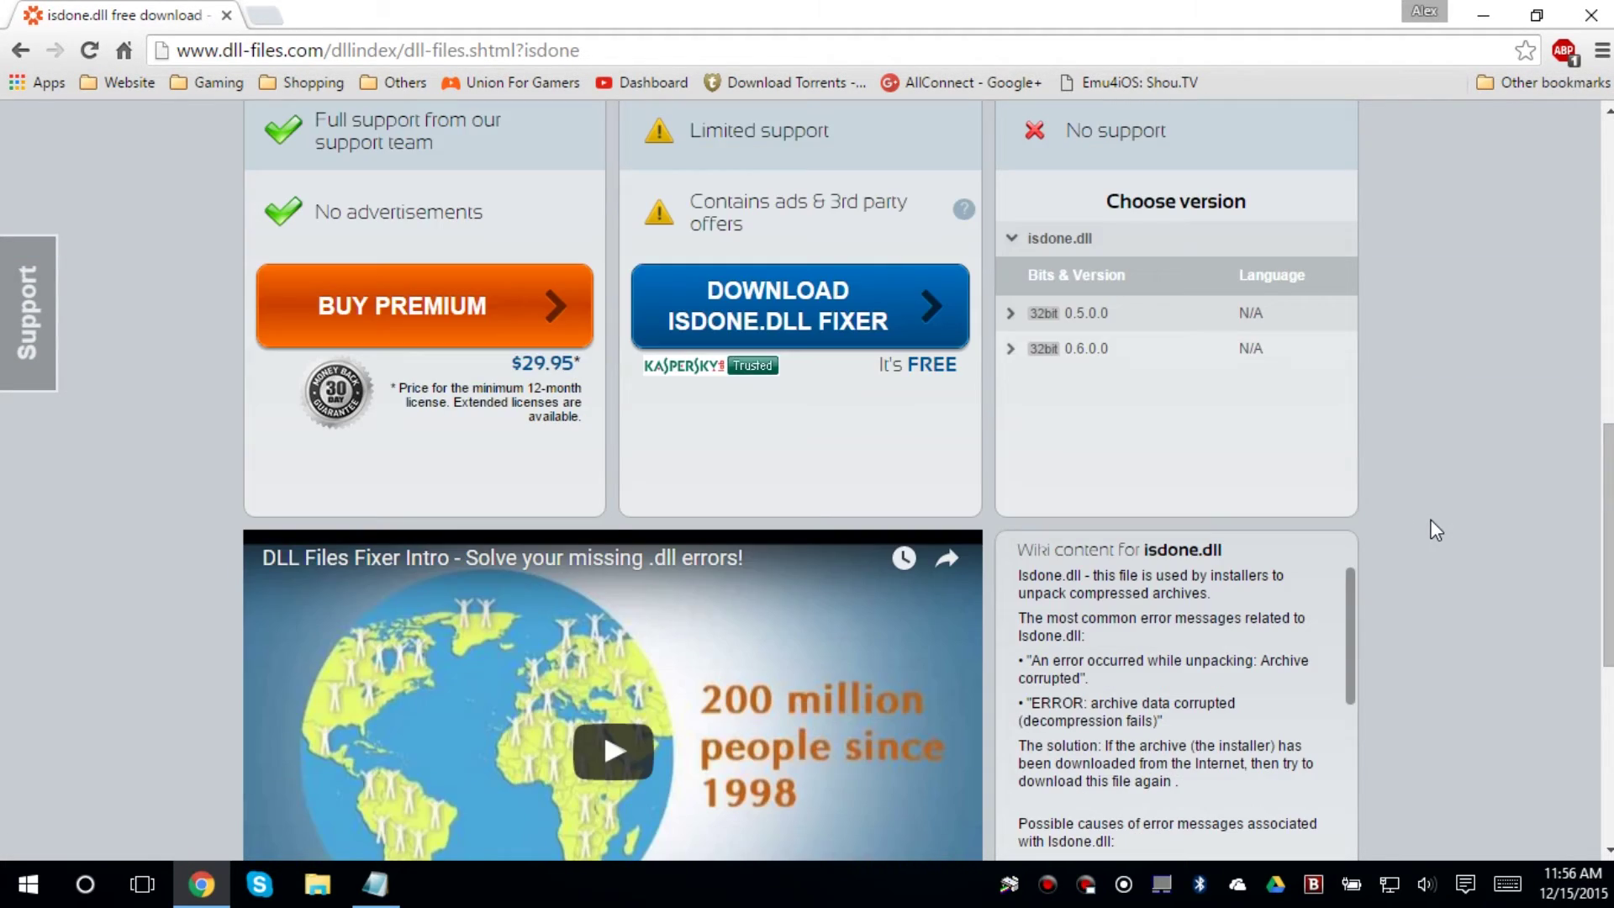
pyautogui.click(1094, 312)
pyautogui.click(1095, 315)
pyautogui.click(1077, 353)
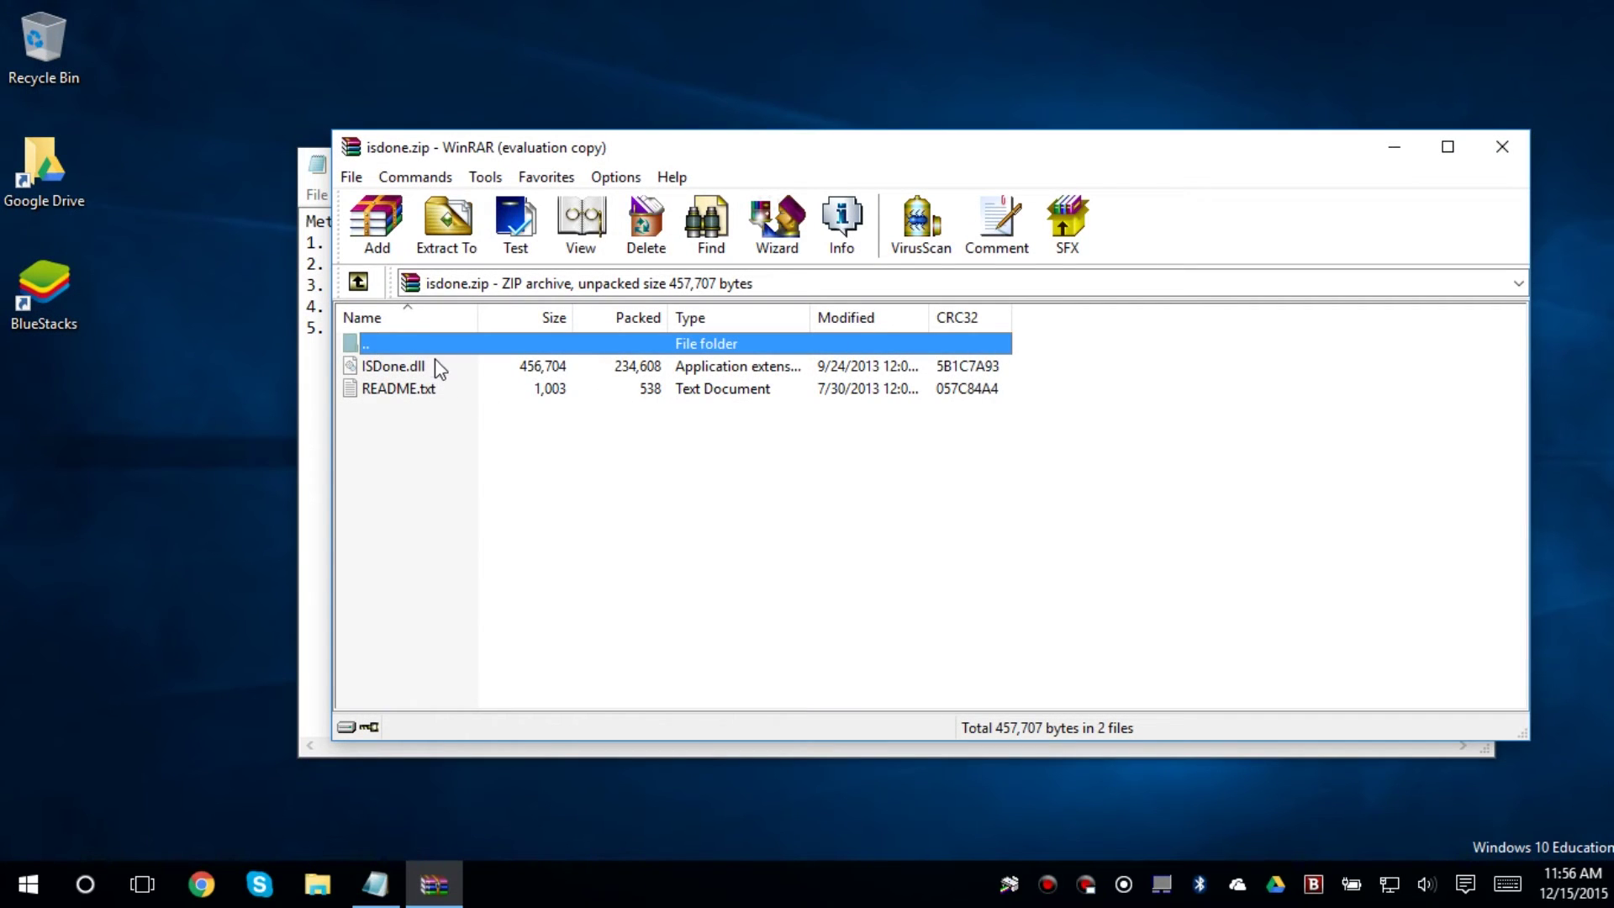
# - Drag ISDone.dll out of isdone.zip onto the desktop, close WinRAR, and select the extracted file
pyautogui.click(437, 365)
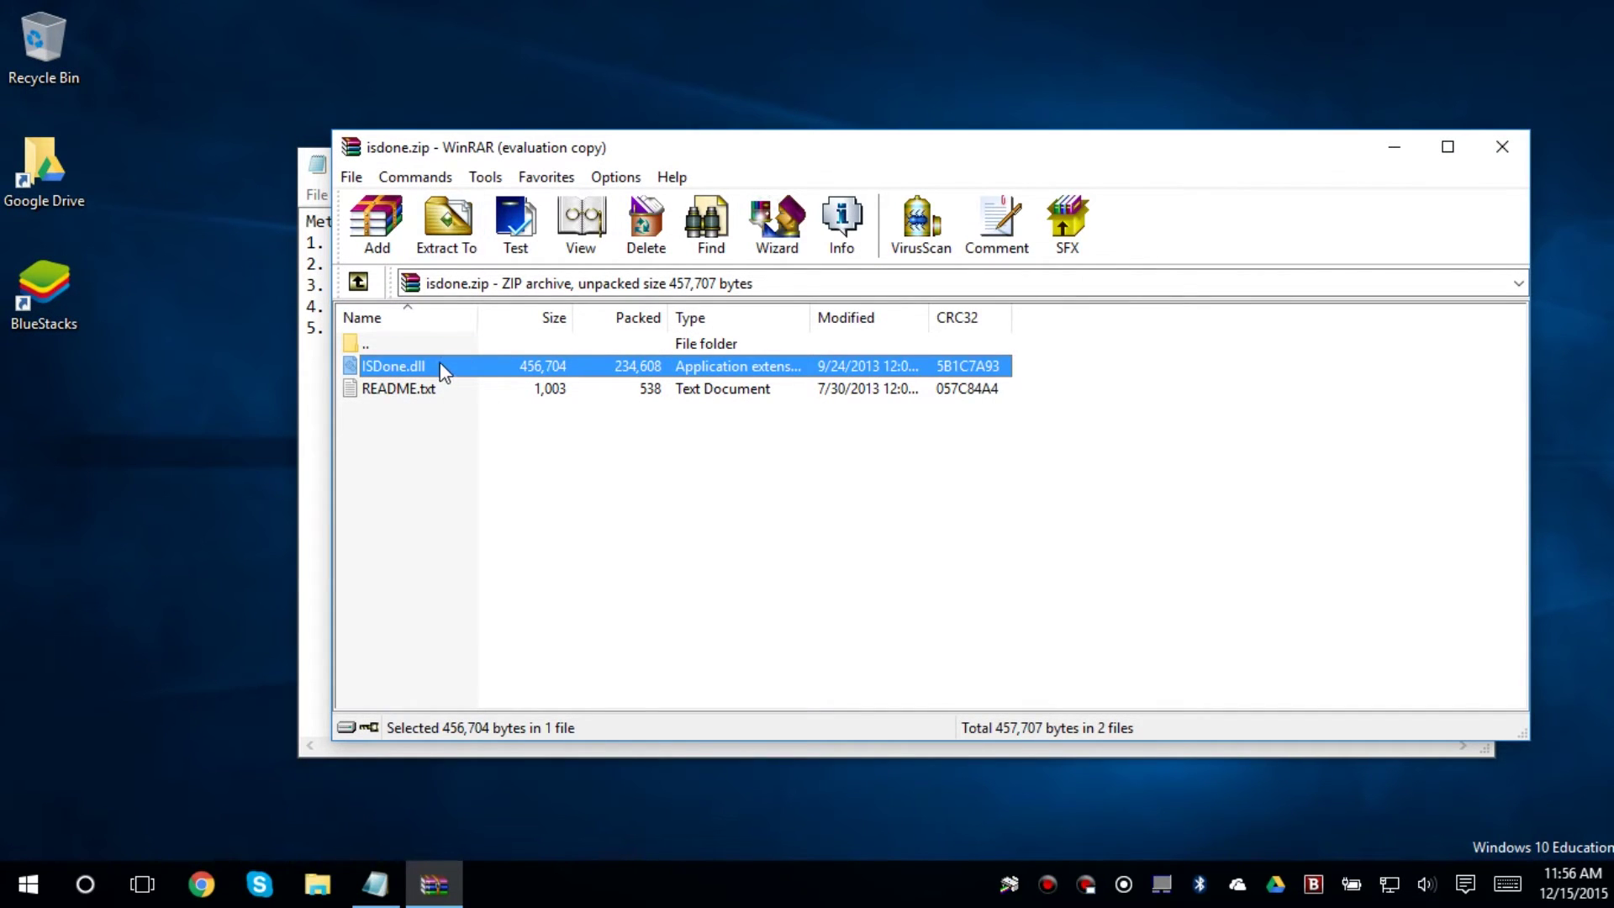
pyautogui.moveTo(441, 366); pyautogui.dragTo(210, 411)
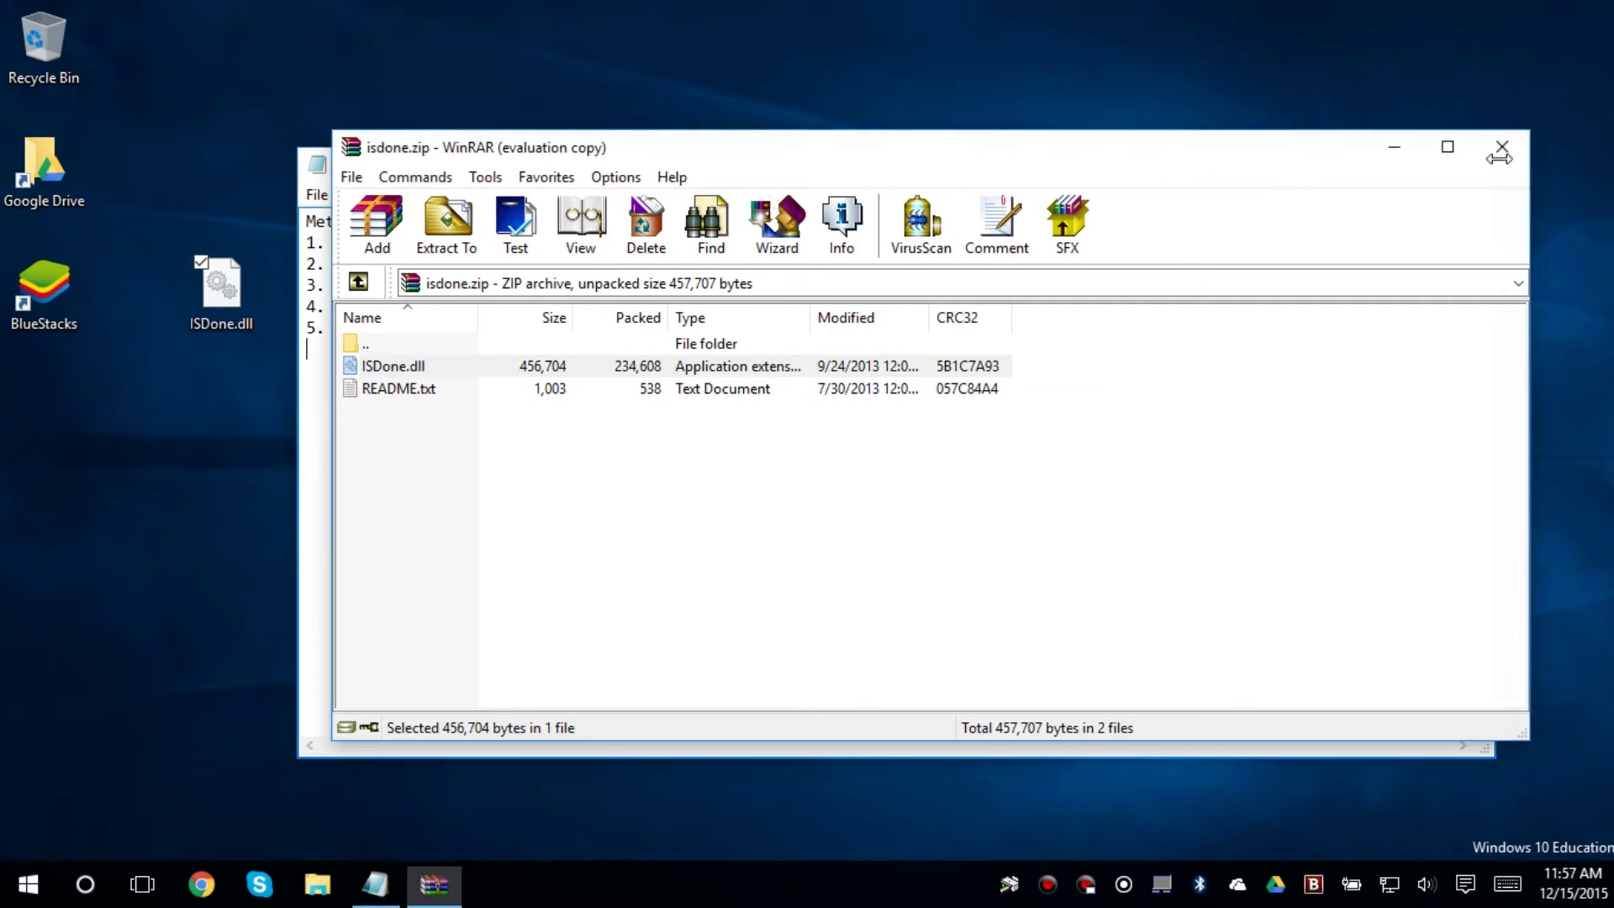
pyautogui.click(1501, 148)
pyautogui.click(246, 294)
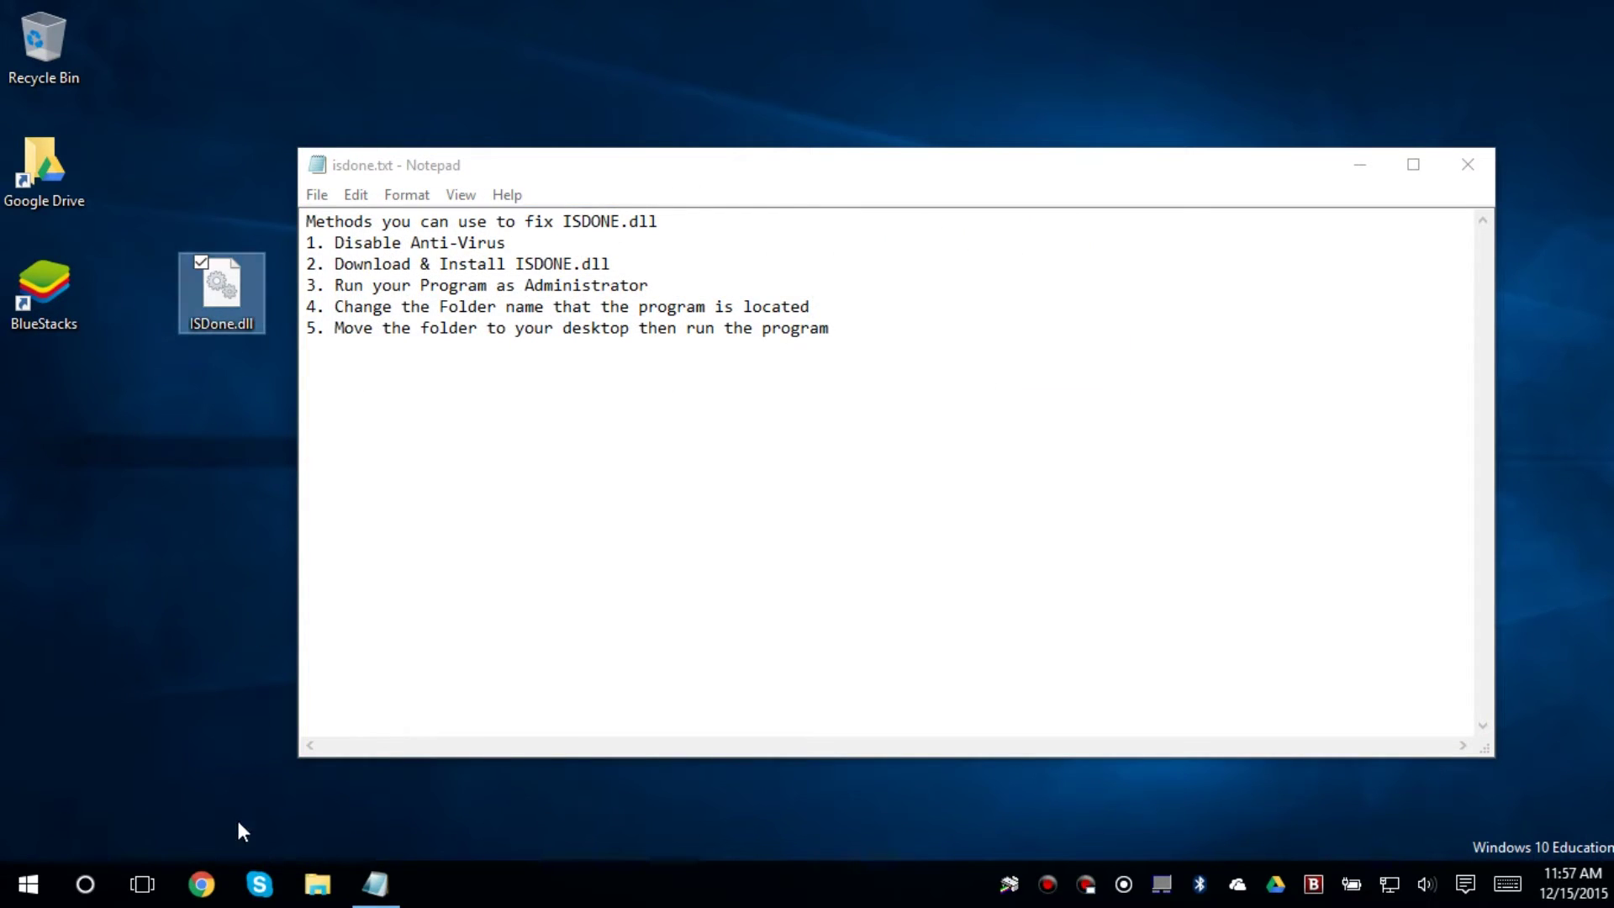
pyautogui.click(317, 883)
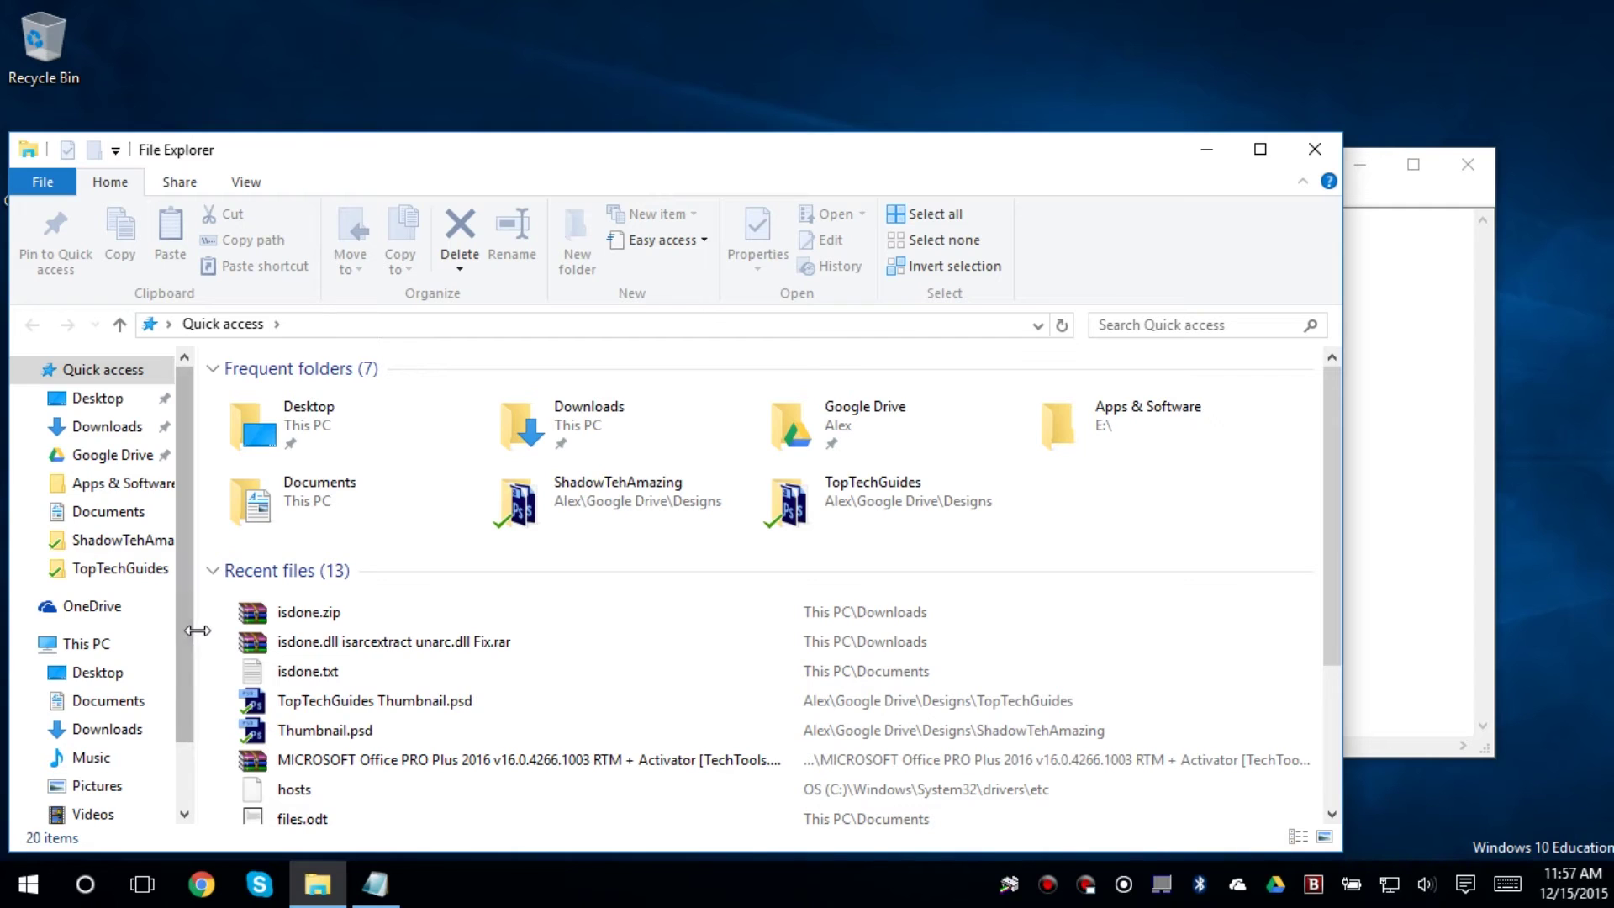
# - Paste ISDone.dll into C:\Windows\System32, granting administrator permission
pyautogui.scroll(-1, 182, 700)
pyautogui.click(109, 748)
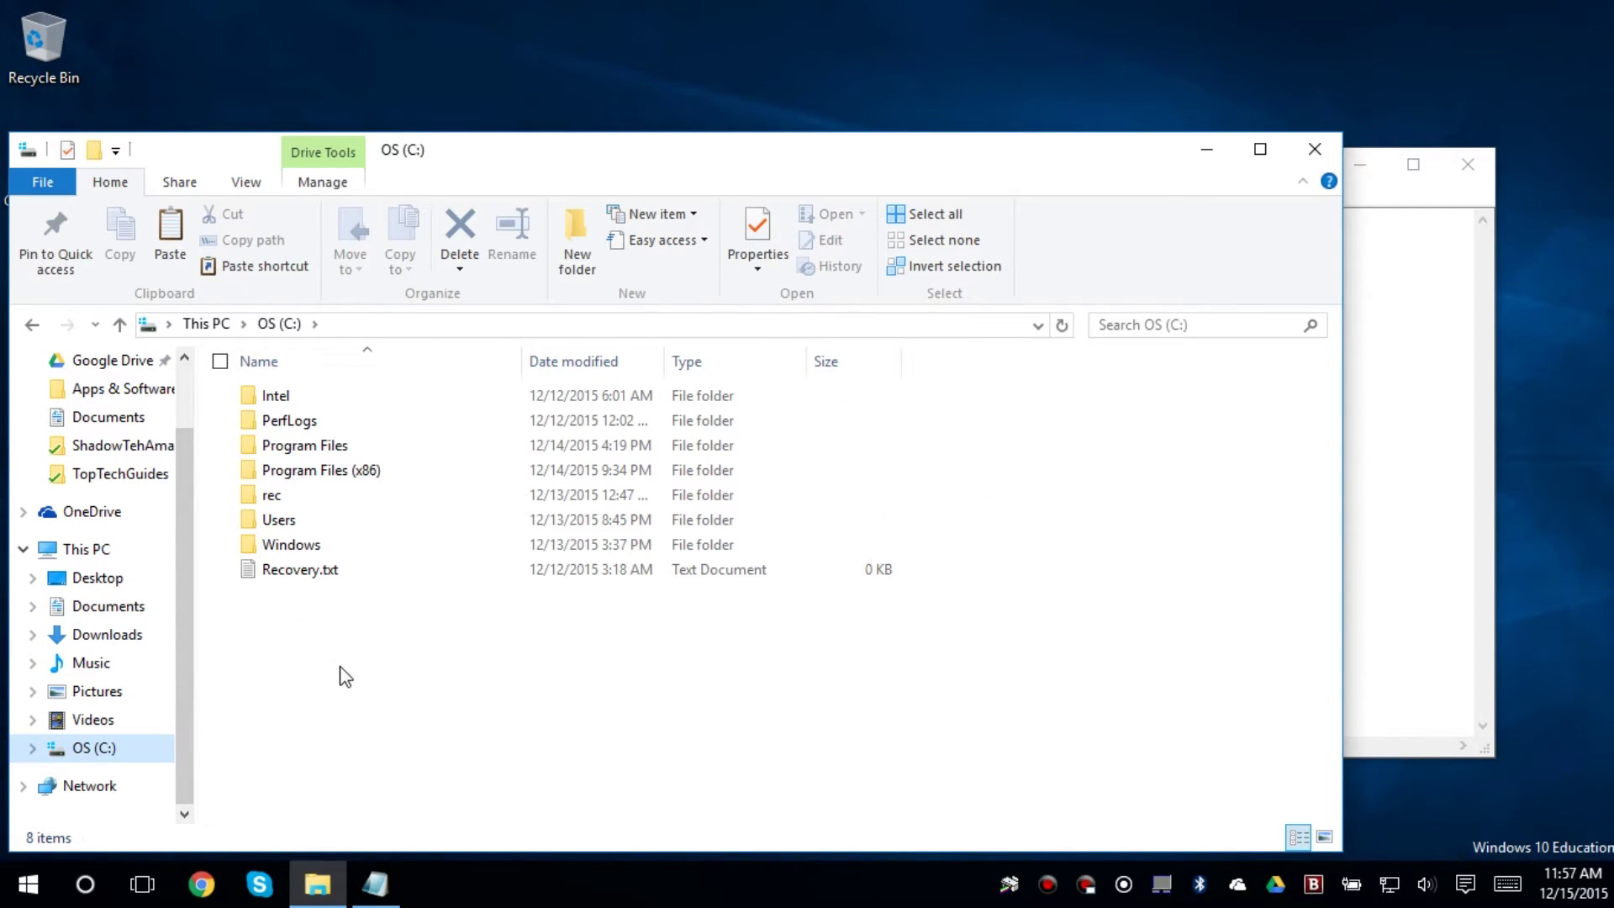
pyautogui.doubleClick(330, 543)
pyautogui.scroll(-3, 548, 521)
pyautogui.scroll(-11, 548, 521)
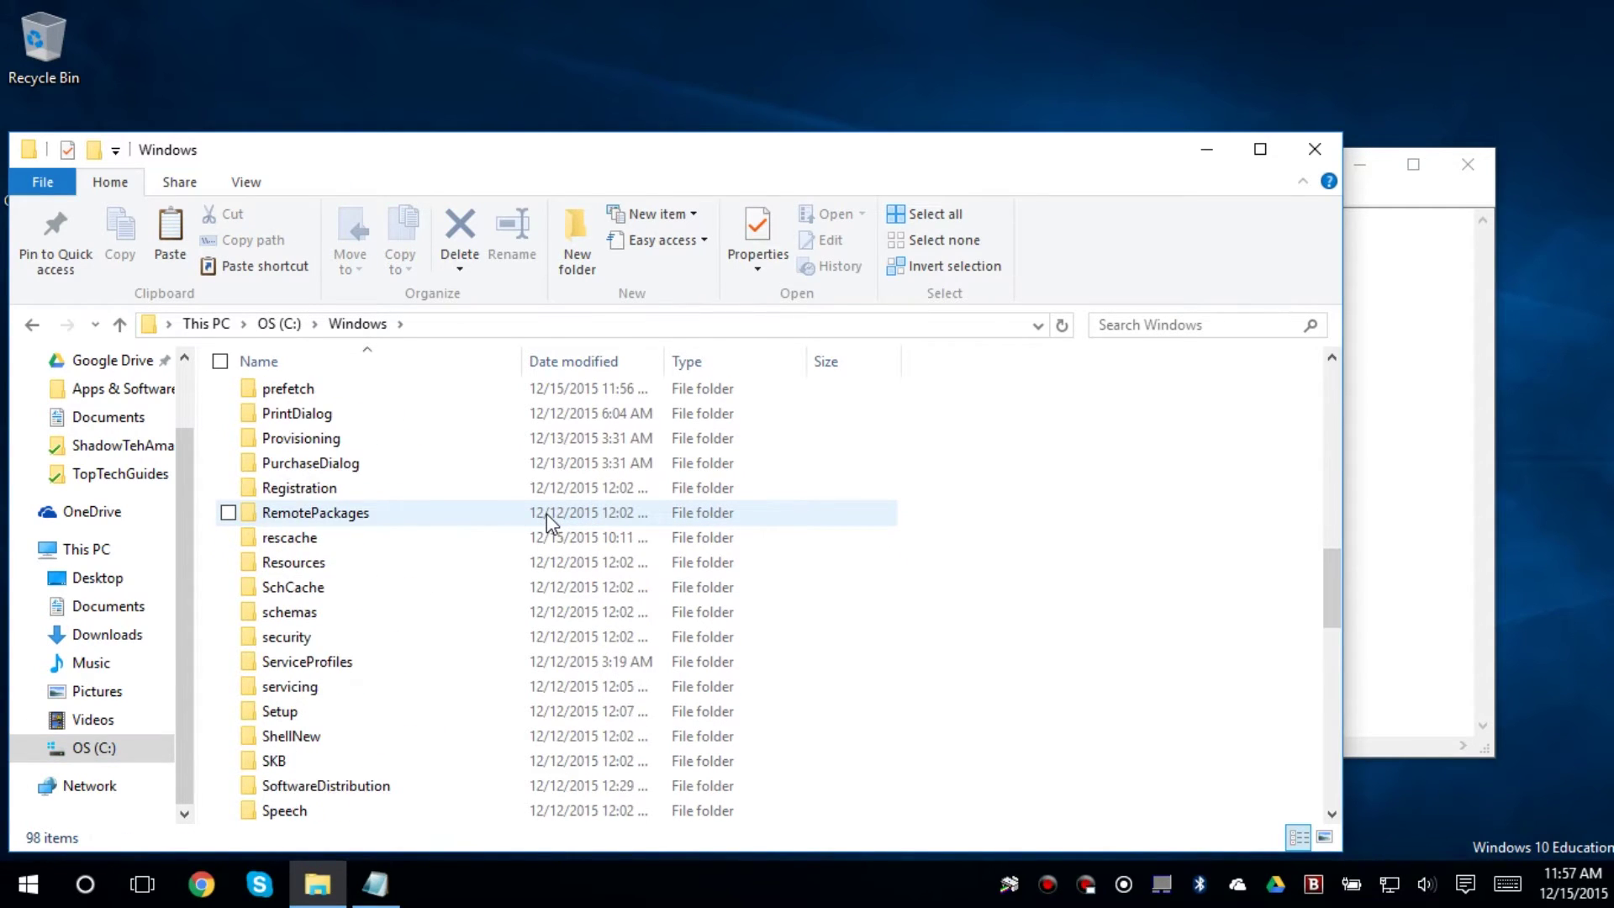
pyautogui.scroll(-3, 548, 521)
pyautogui.click(350, 663)
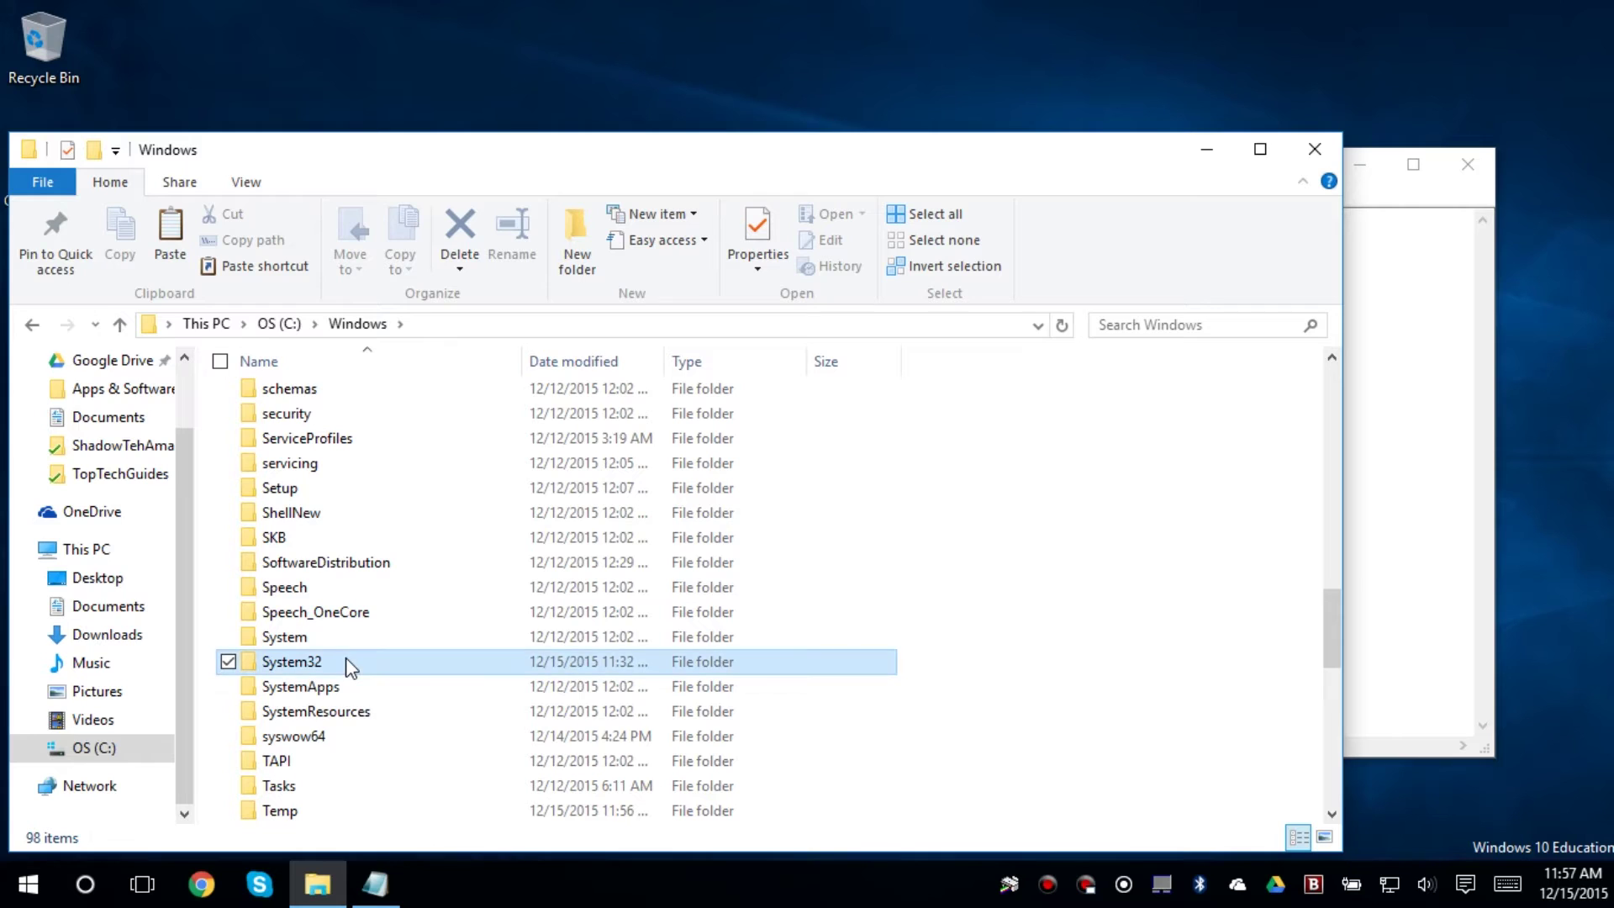
pyautogui.doubleClick(421, 665)
pyautogui.hotkey('ctrl', 'v')
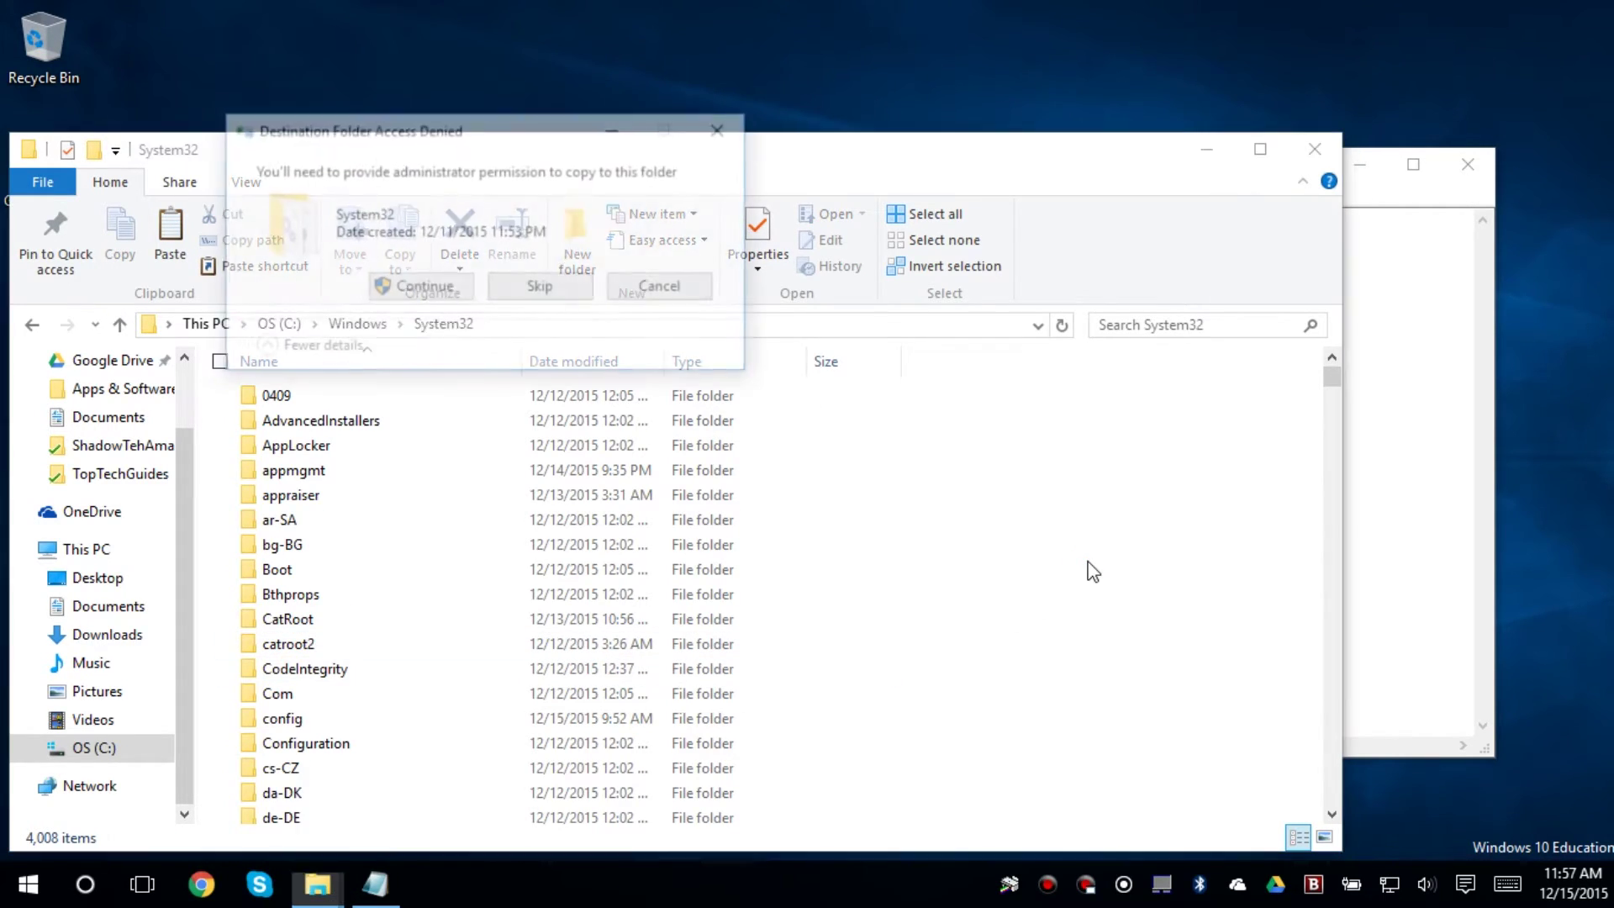
pyautogui.click(446, 290)
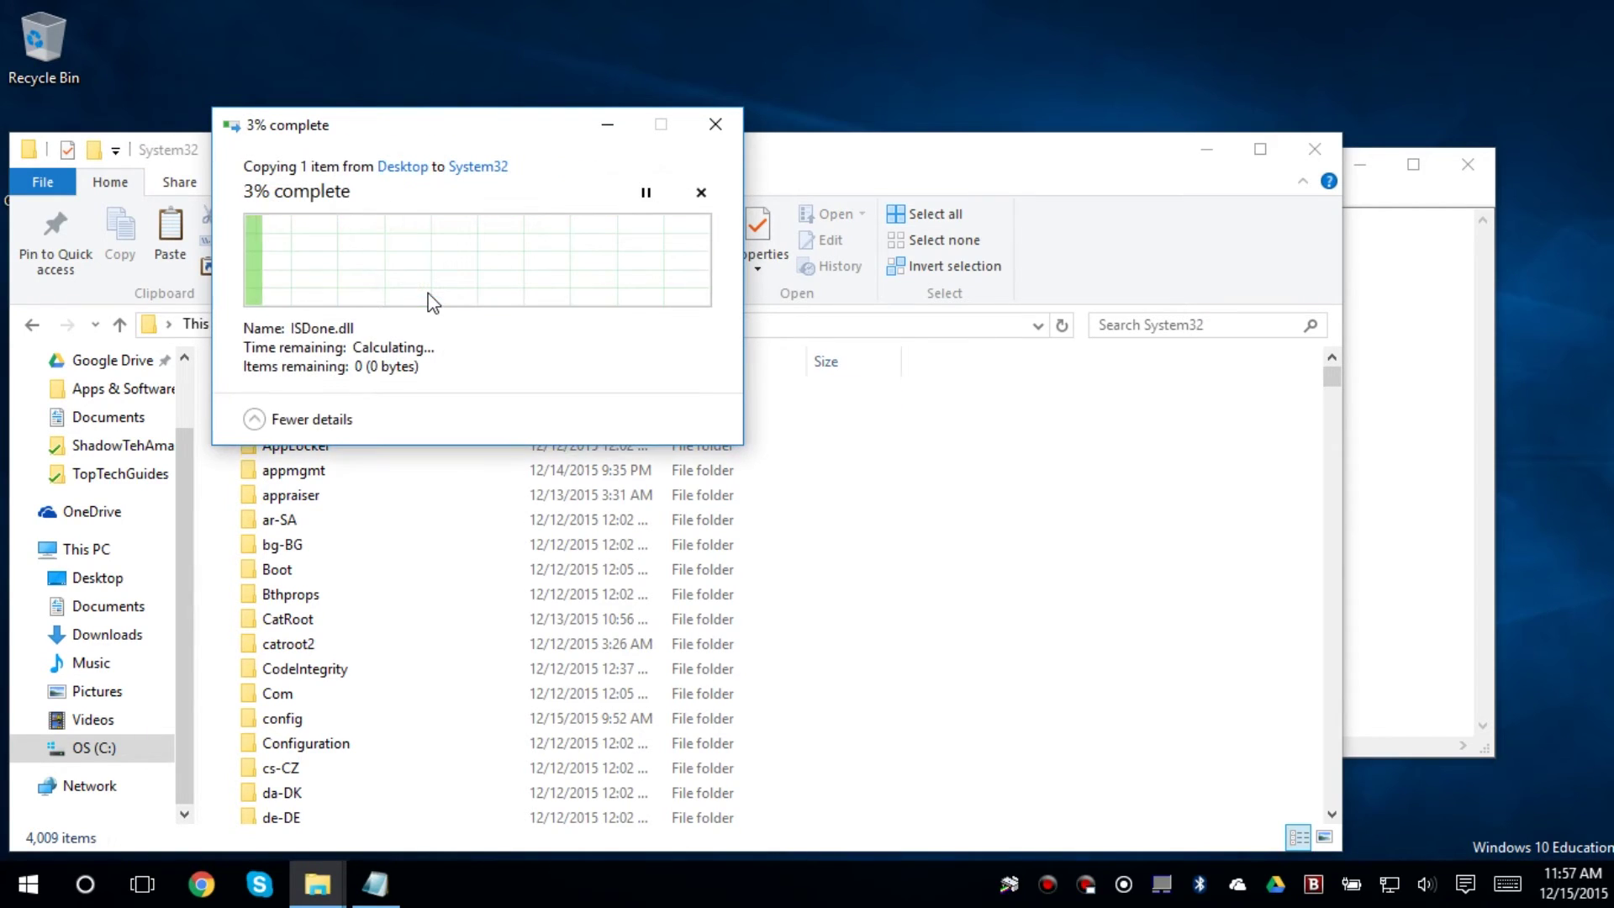
# - Paste ISDone.dll into C:\Windows\syswow64 with administrator permission, then close Explorer
pyautogui.click(359, 324)
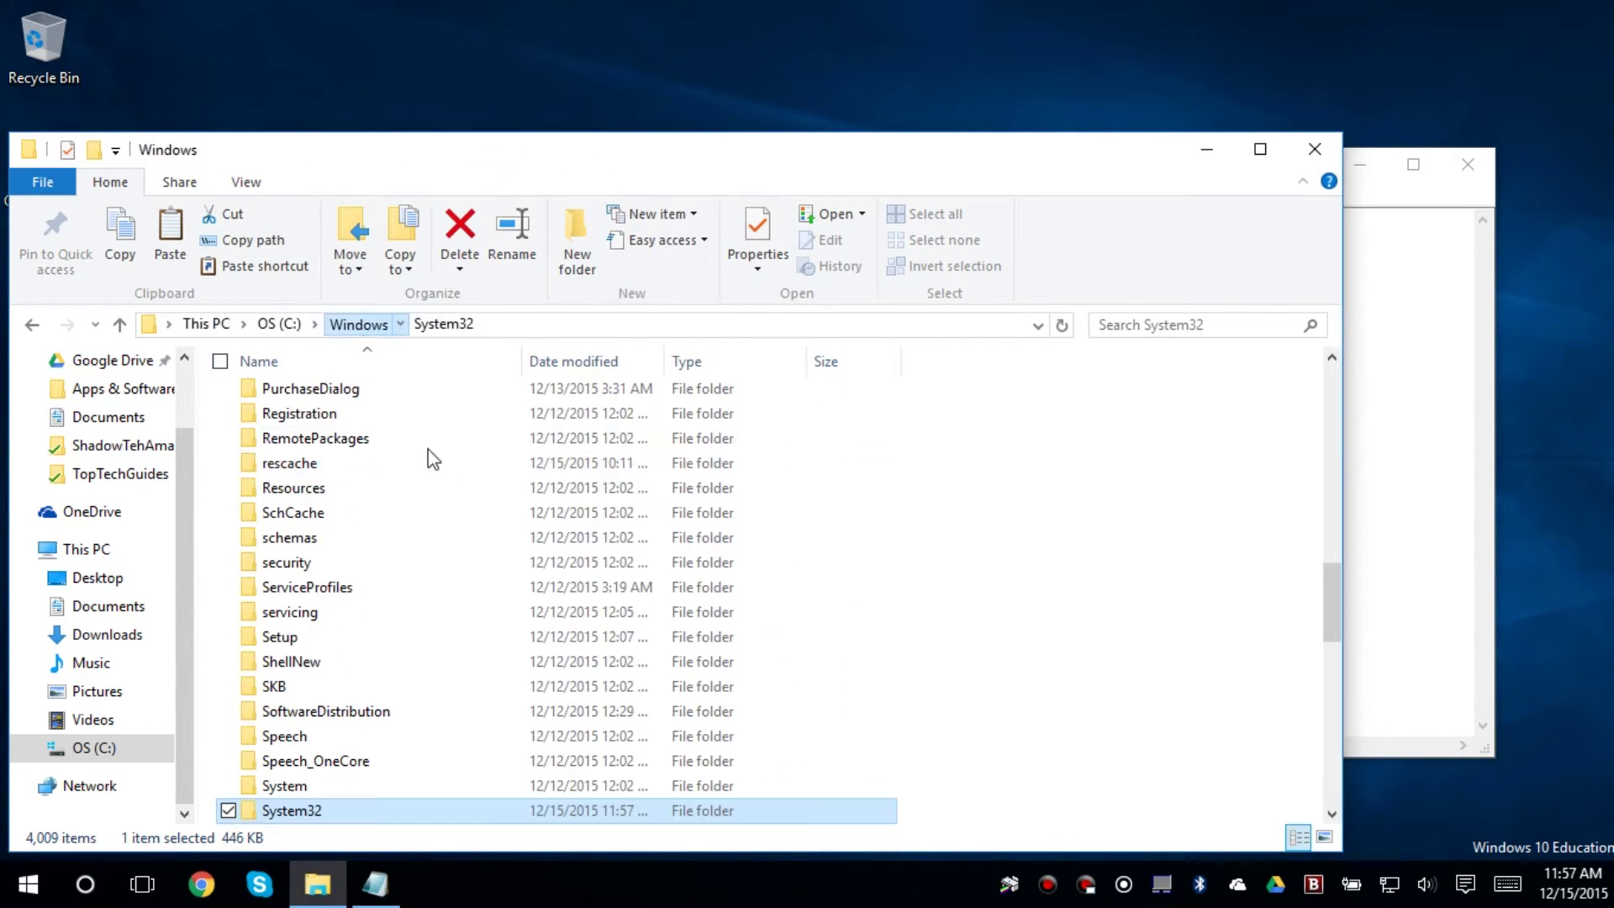
pyautogui.scroll(-4, 402, 711)
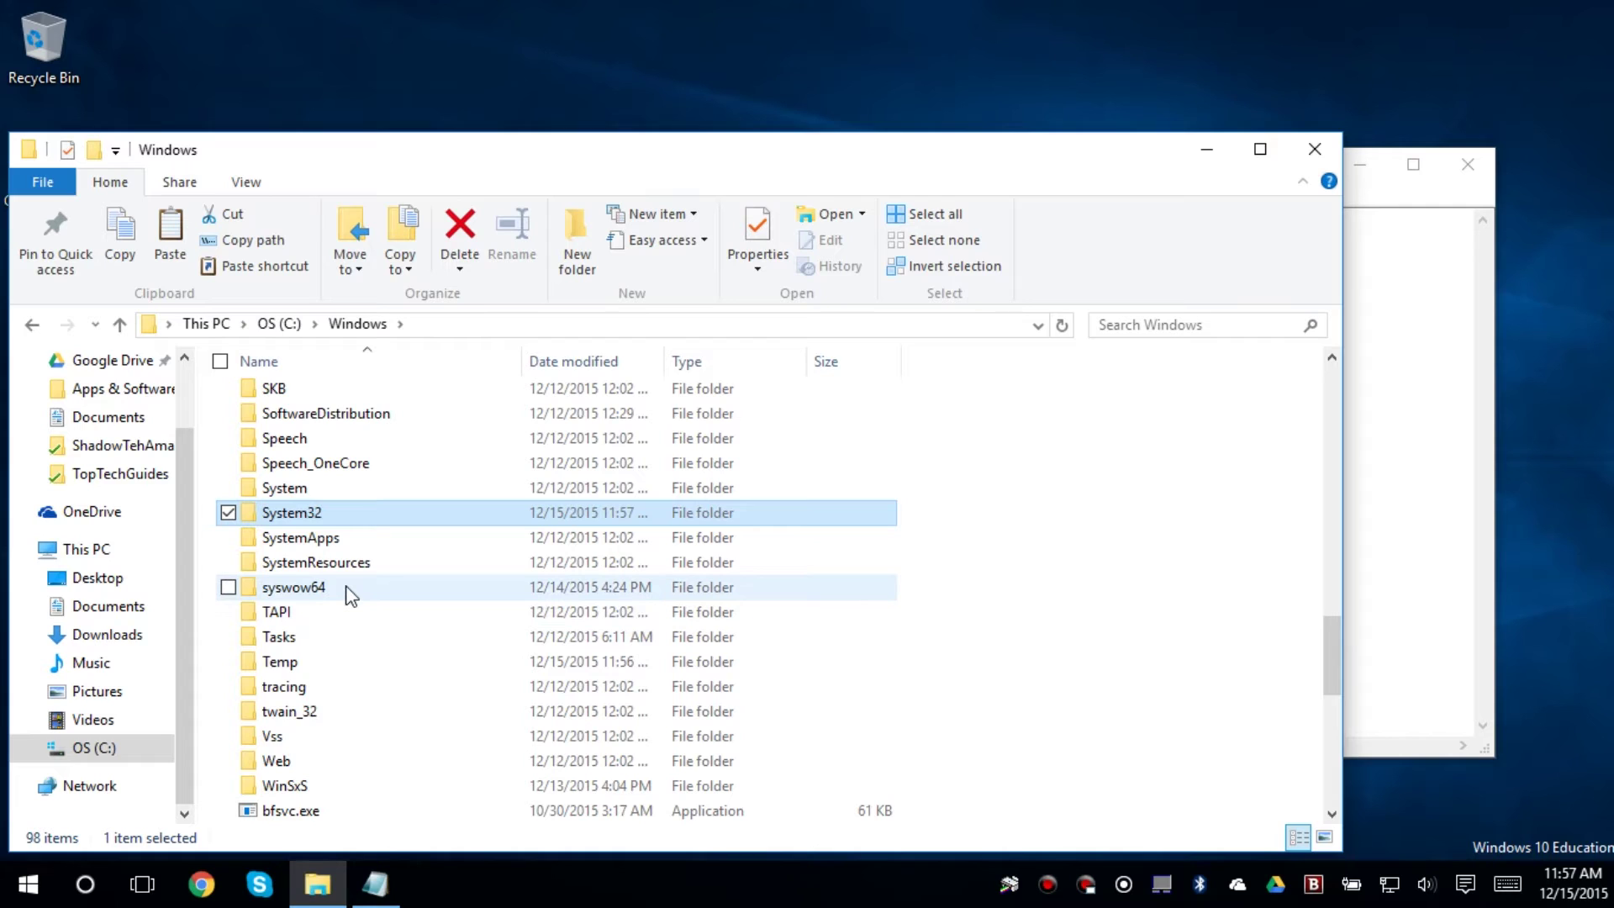
pyautogui.doubleClick(352, 593)
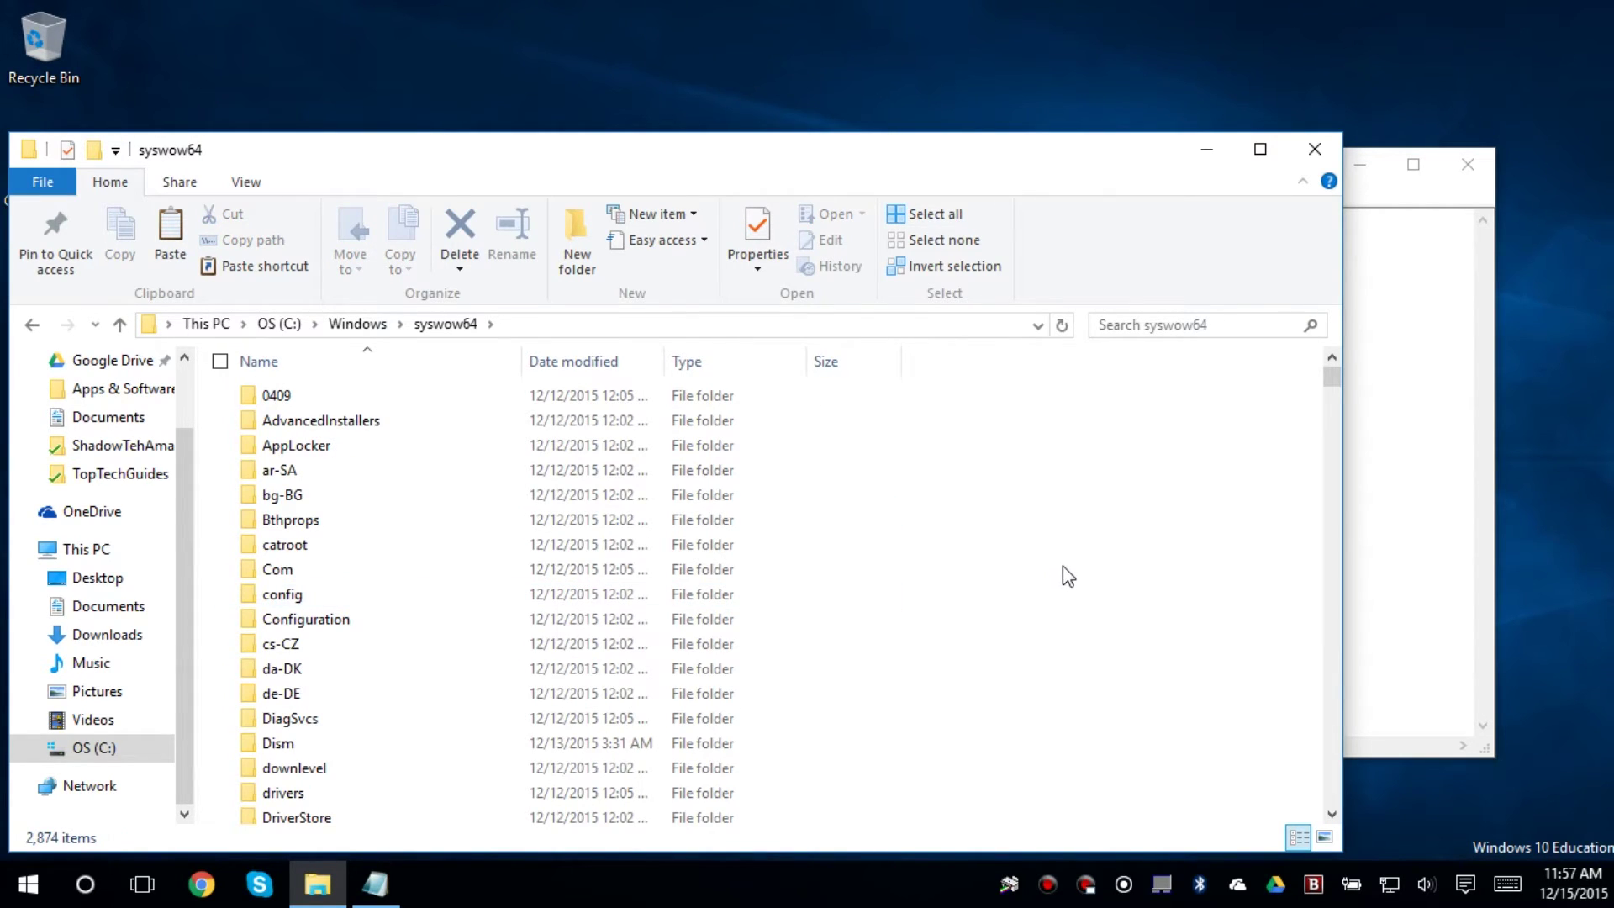
pyautogui.hotkey('ctrl', 'v')
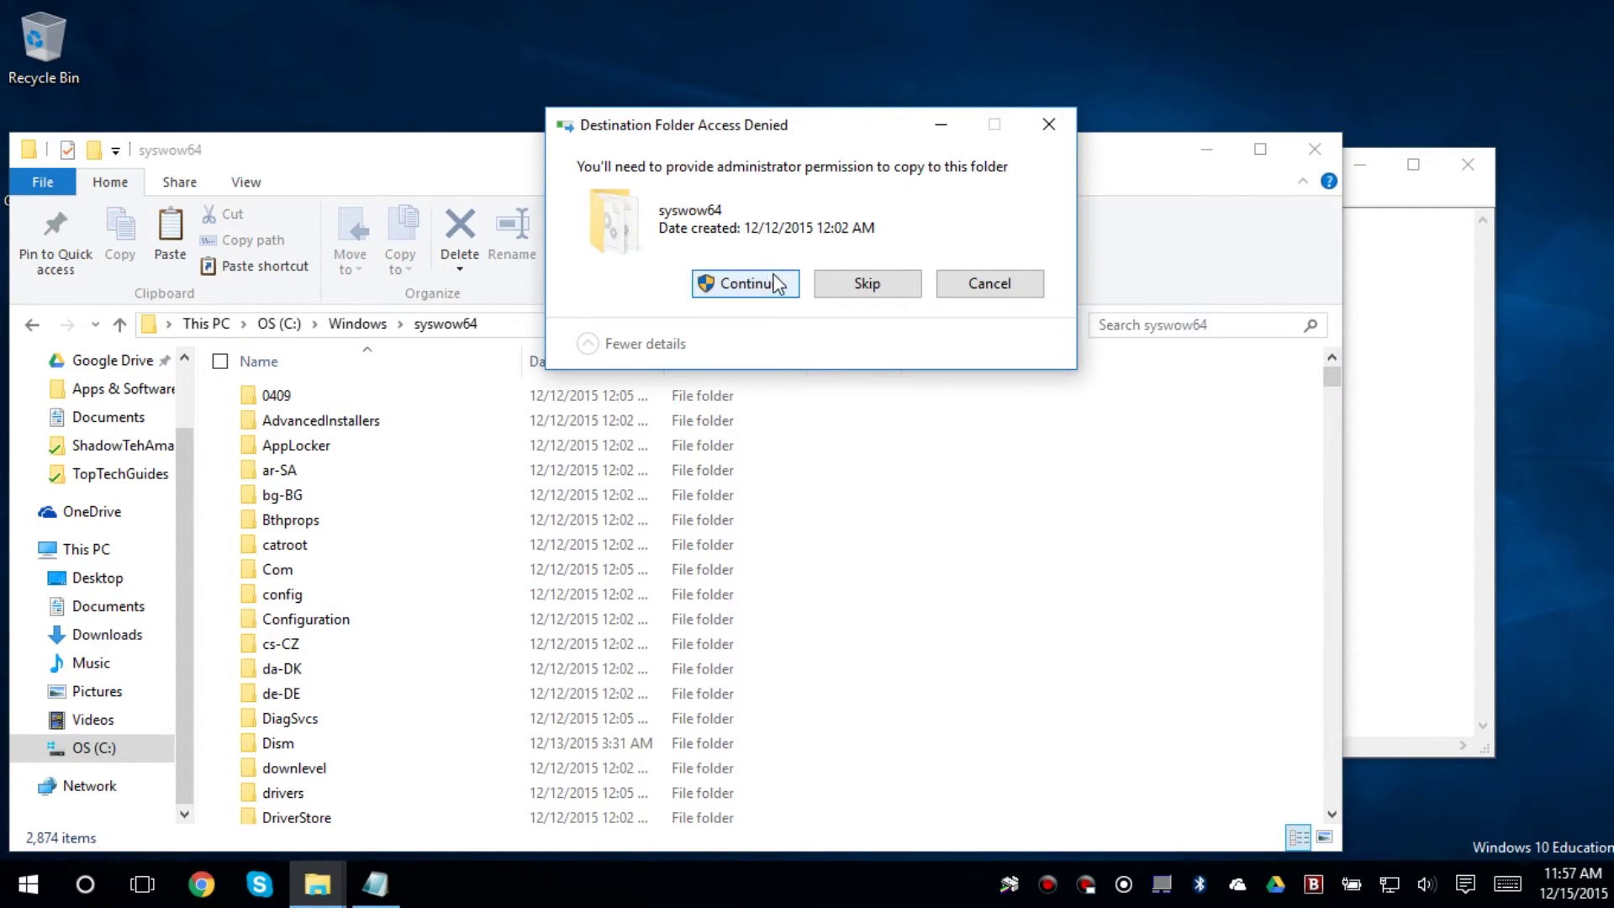
pyautogui.click(659, 284)
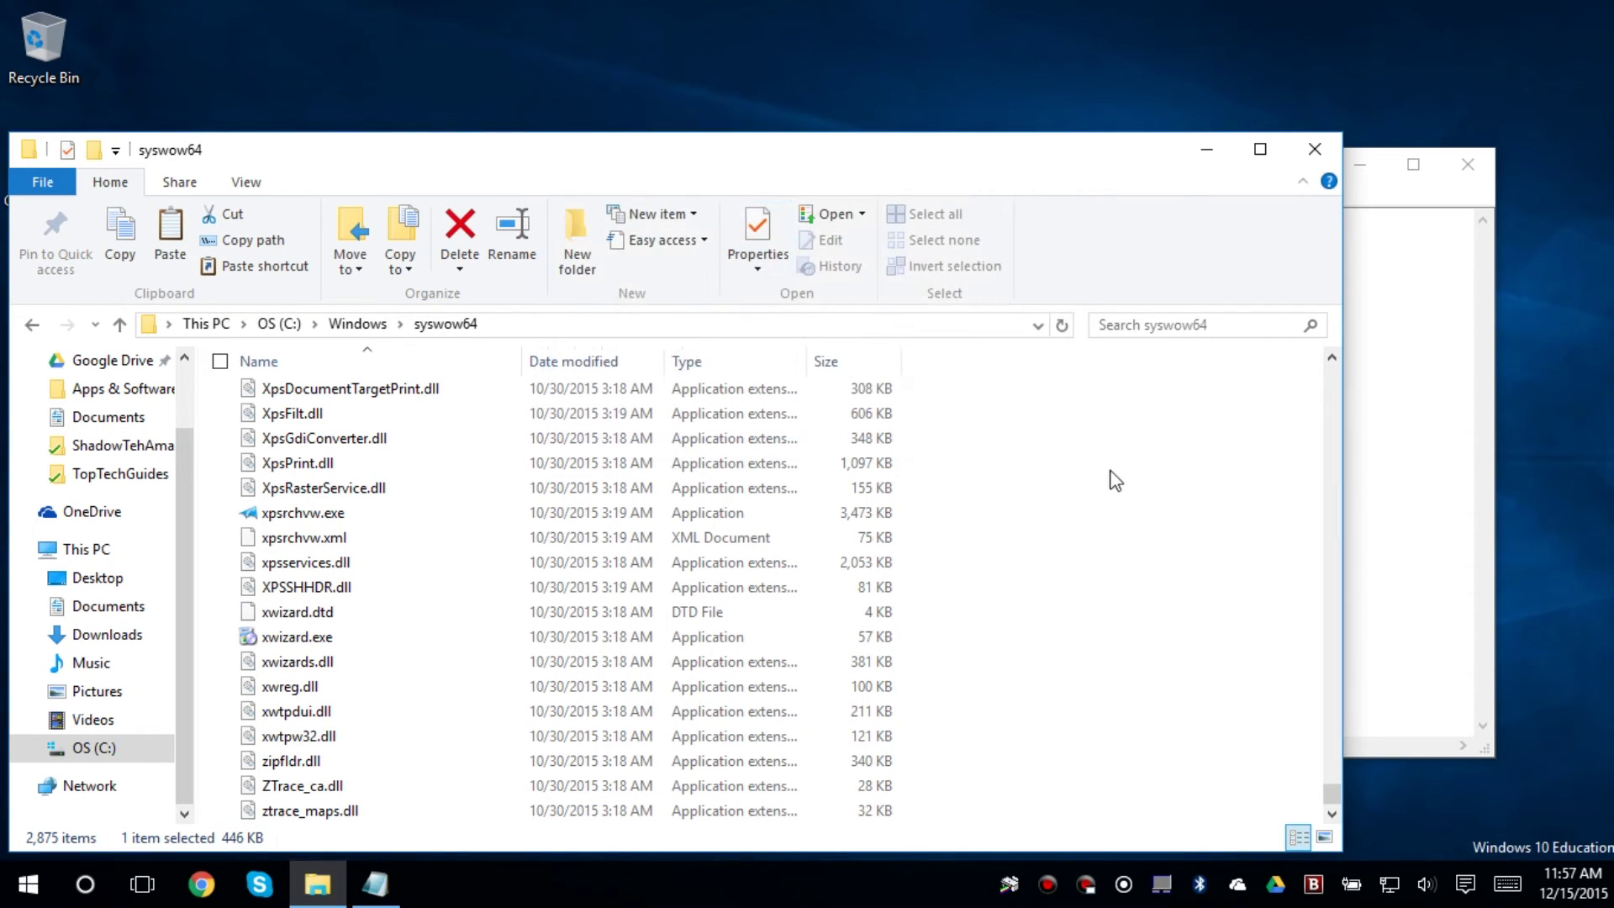
pyautogui.click(1328, 148)
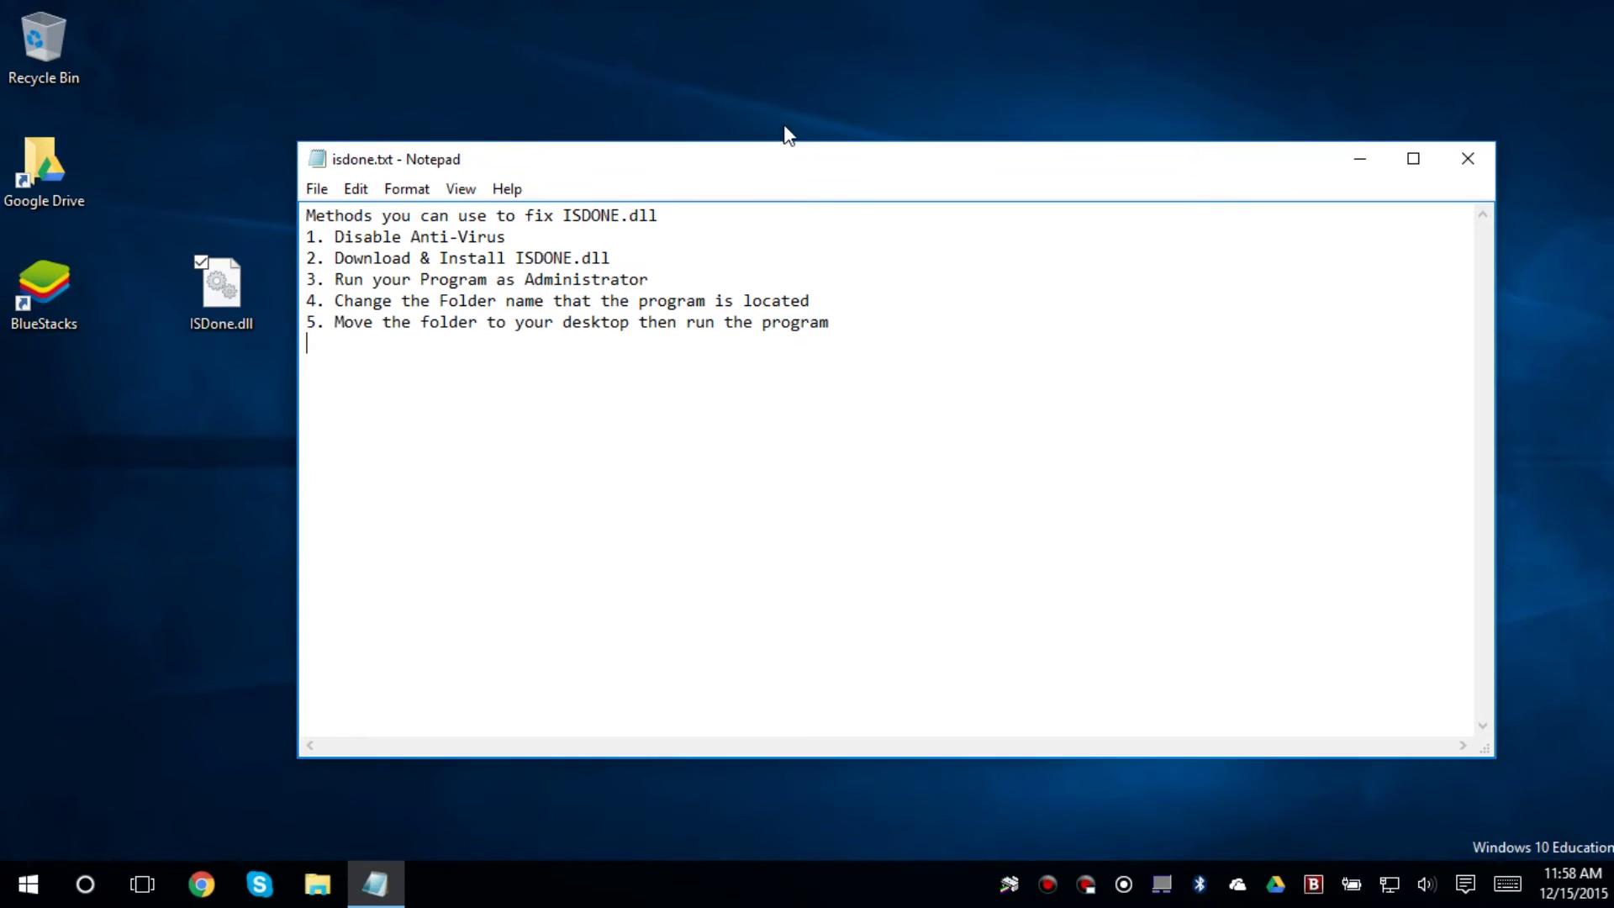
pyautogui.rightClick(778, 97)
# - Create a new desktop folder and name it 'Folder'
pyautogui.moveTo(632, 329)
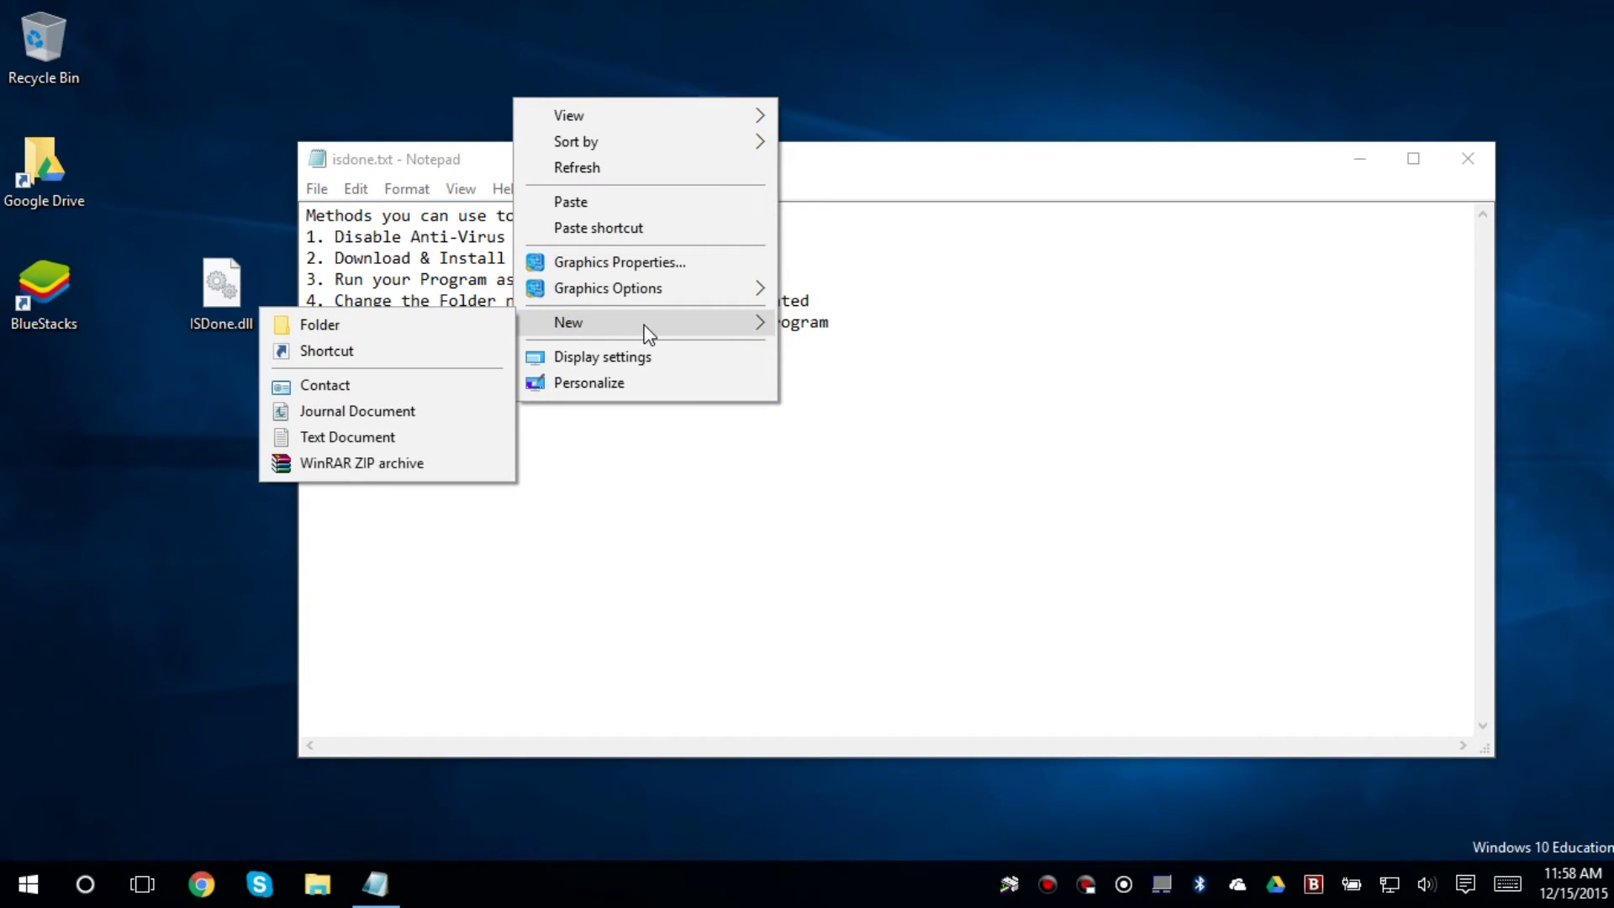
pyautogui.click(320, 324)
pyautogui.moveTo(901, 168); pyautogui.dragTo(870, 317)
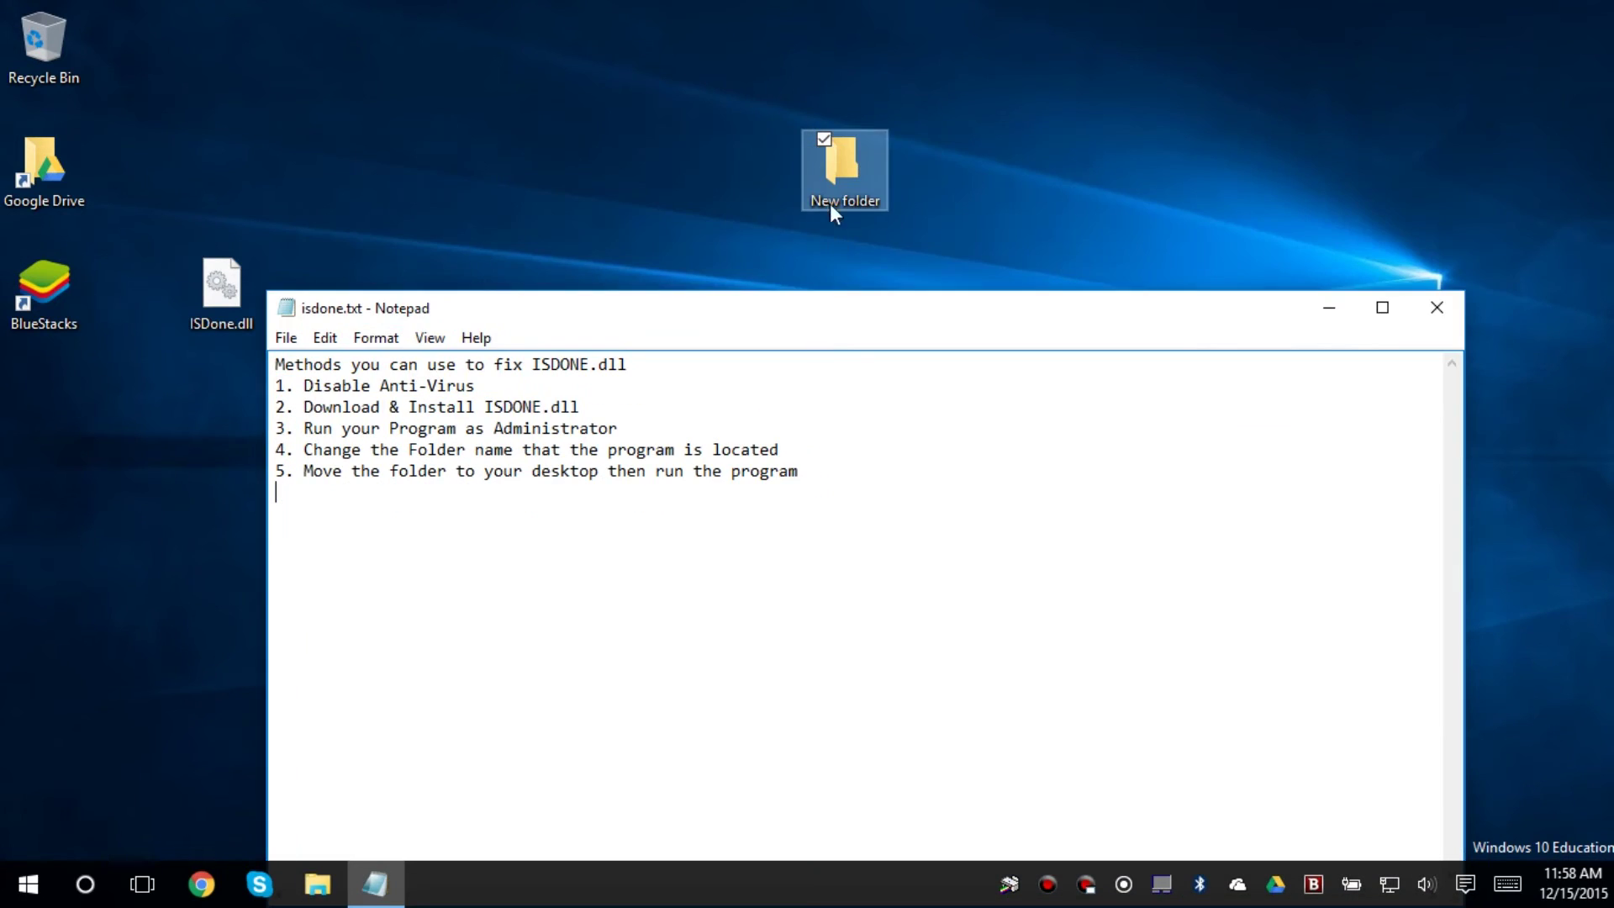
pyautogui.click(839, 200)
pyautogui.write('Folder')
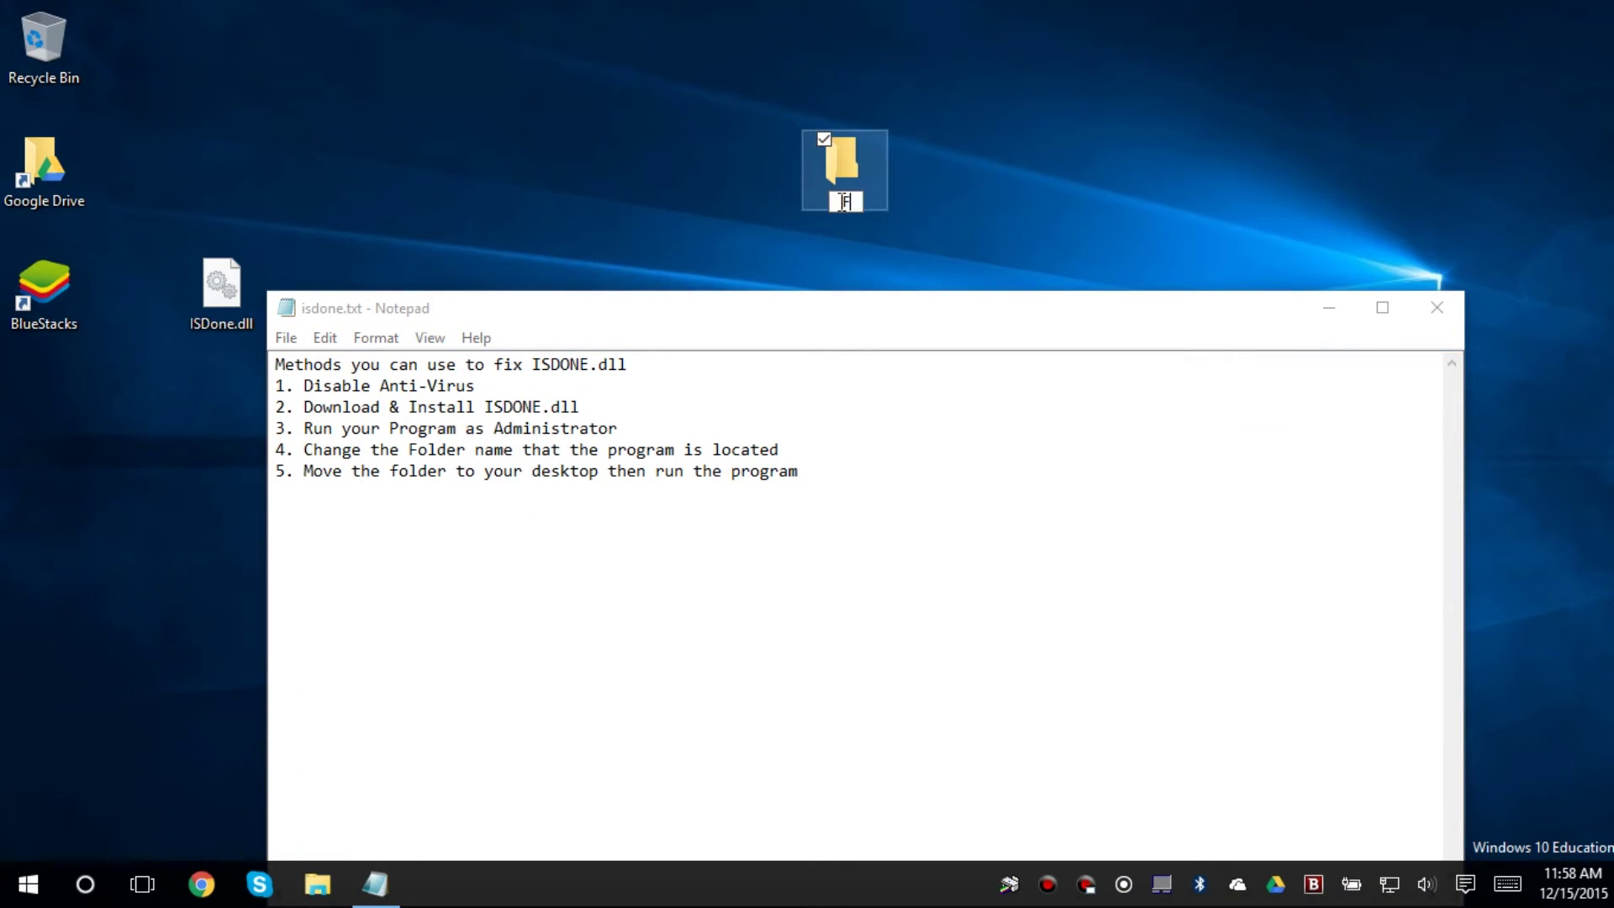
pyautogui.press('Return')
# - Open Folder and show its context menu, confirming it is empty
pyautogui.doubleClick(837, 158)
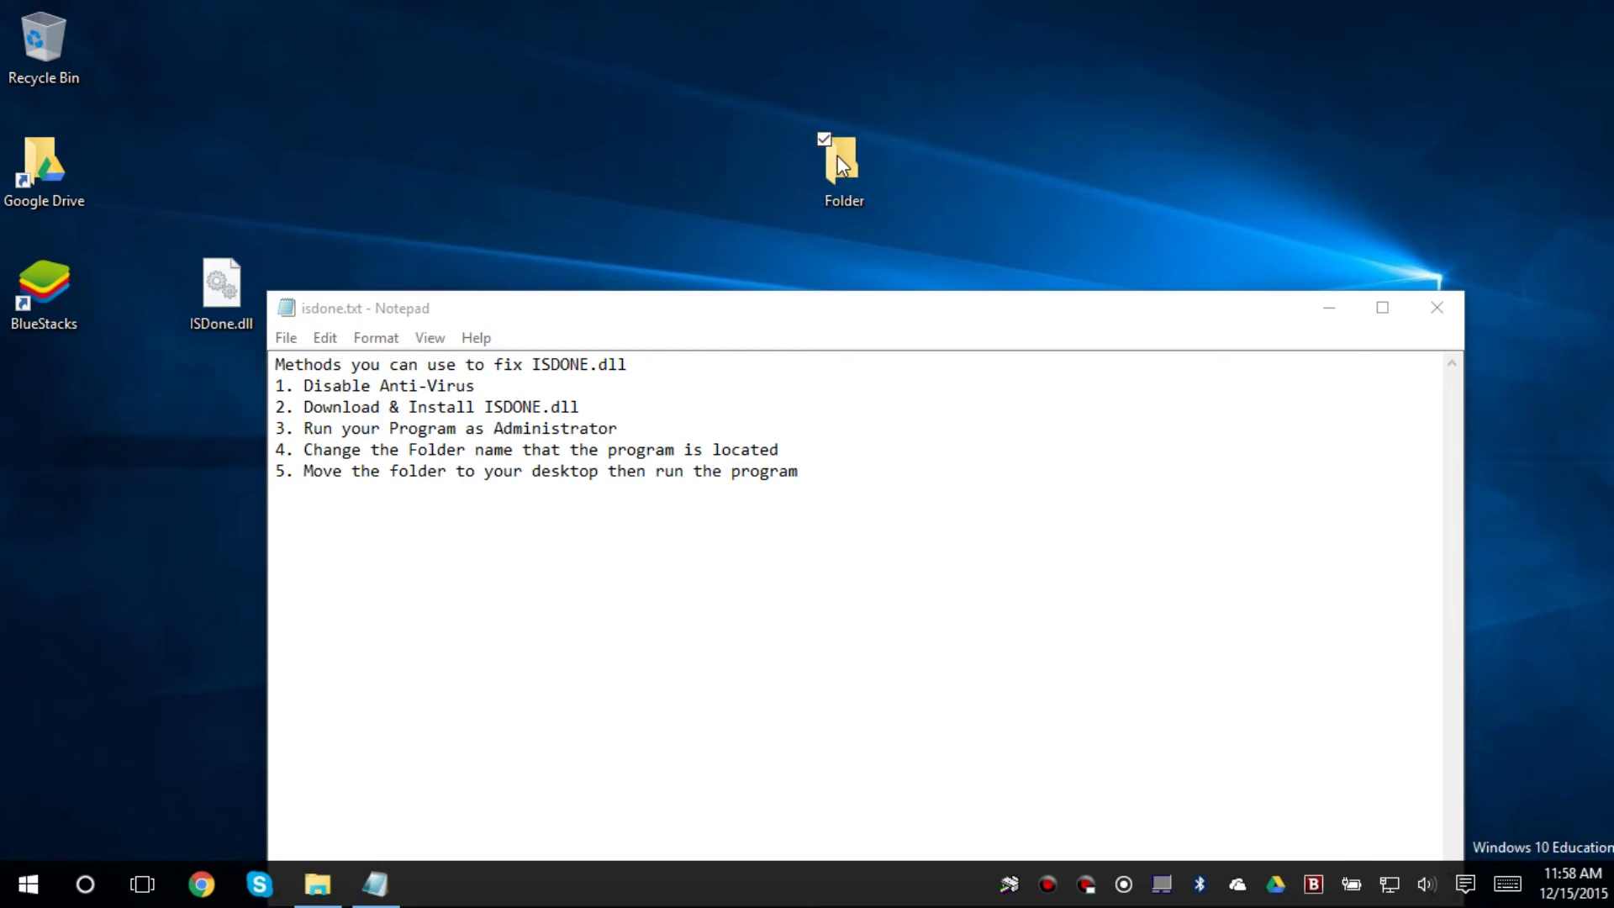
pyautogui.rightClick(425, 460)
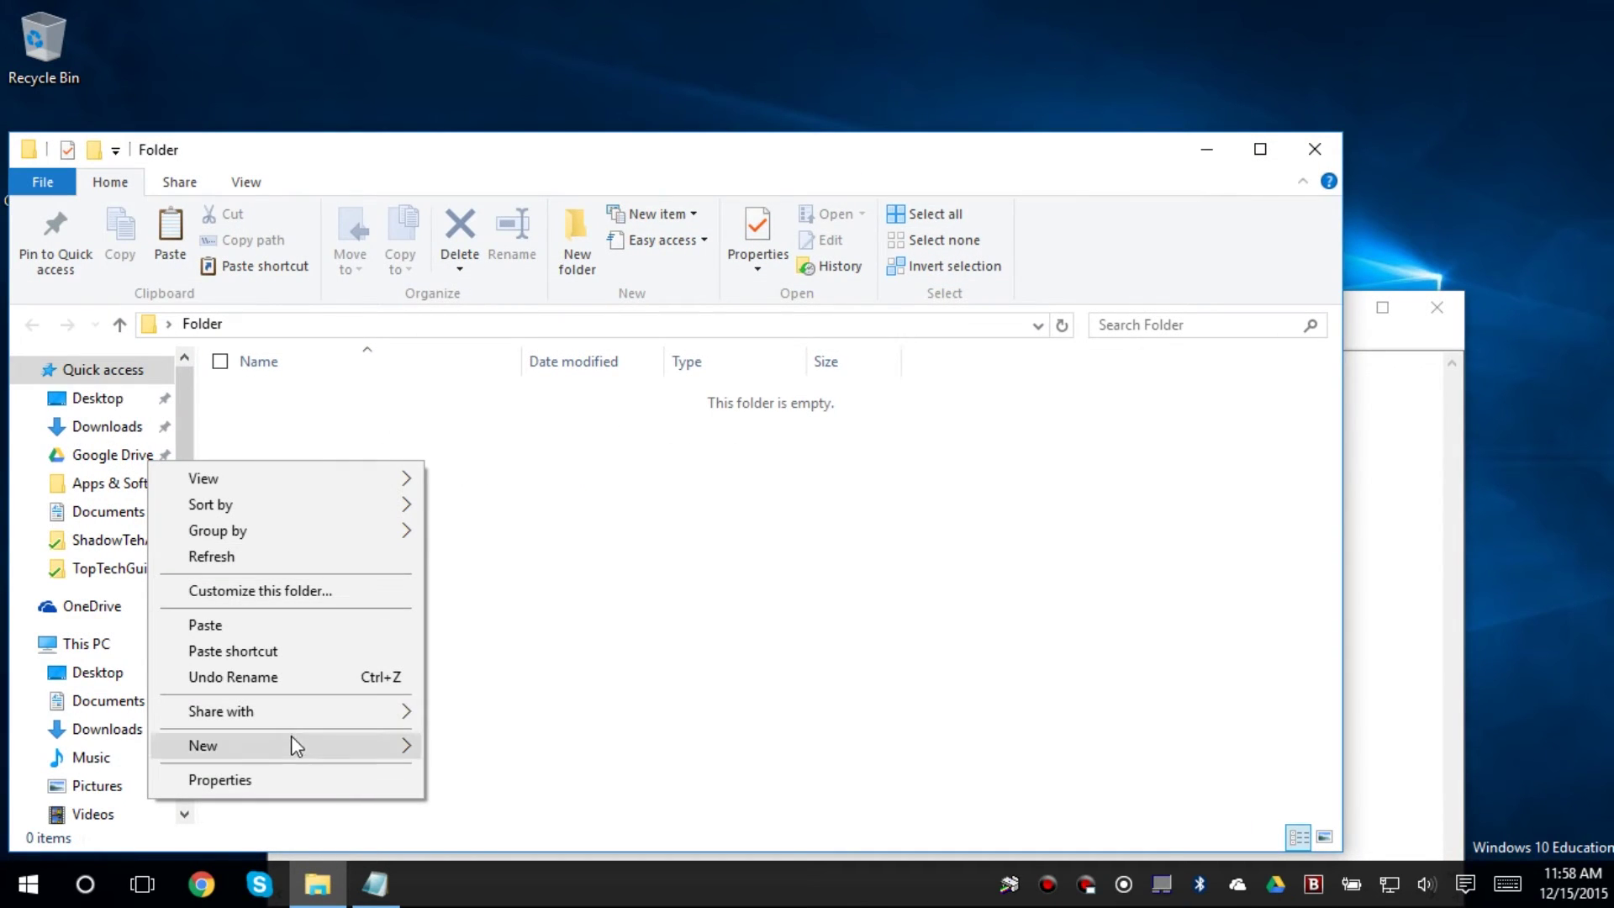
pyautogui.moveTo(296, 748)
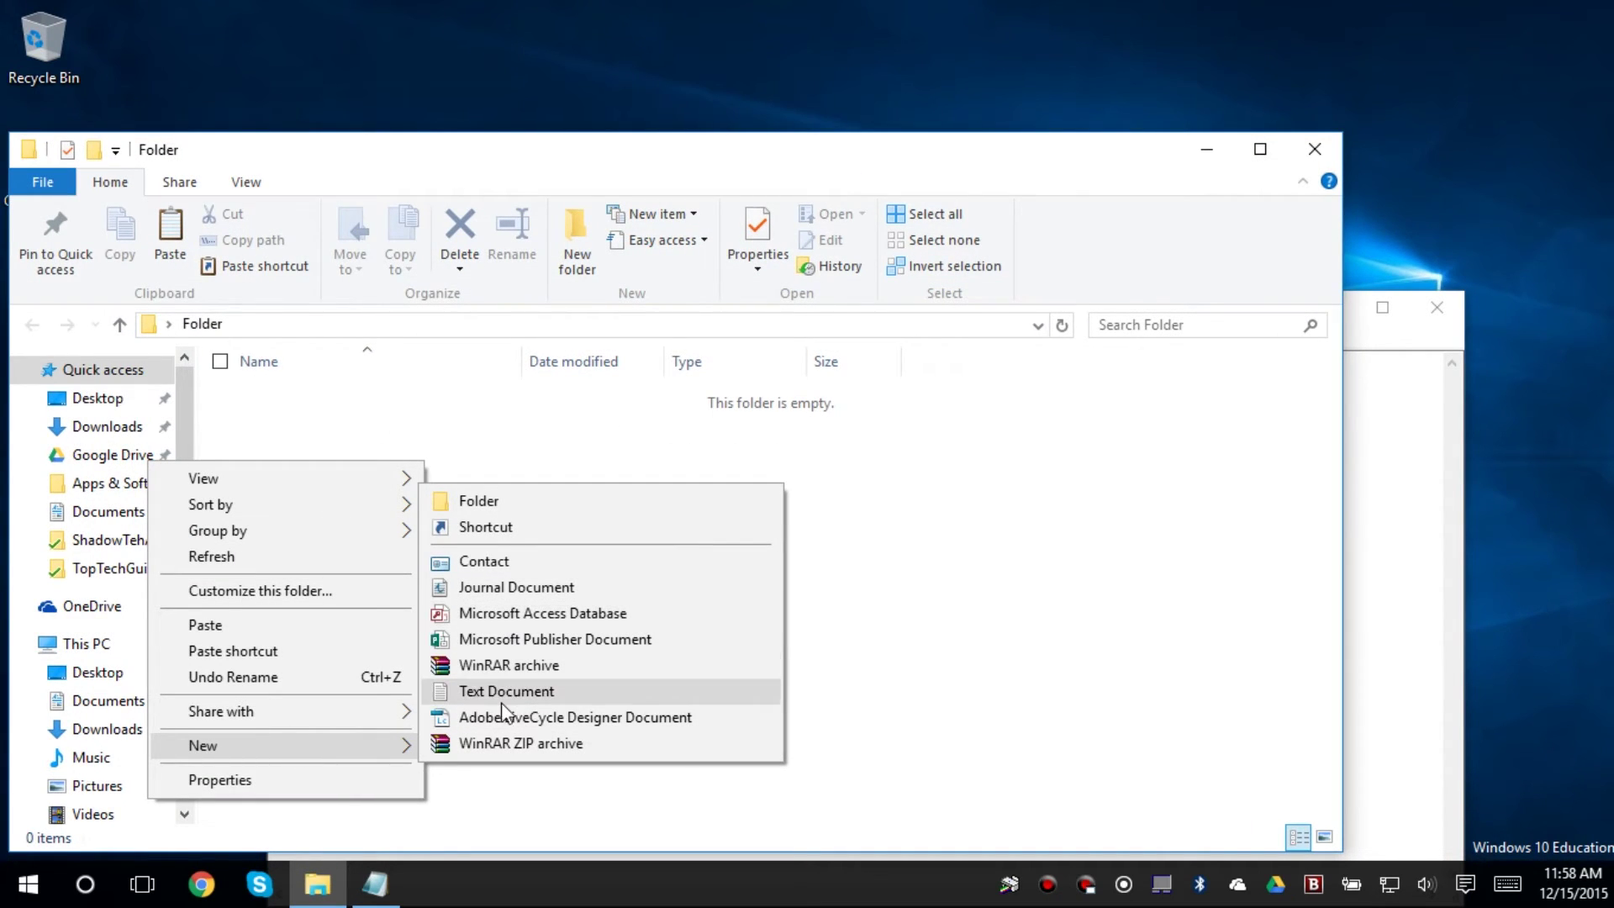
pyautogui.click(912, 574)
# - Launch Notepad and type 'program'
pyautogui.press('super')
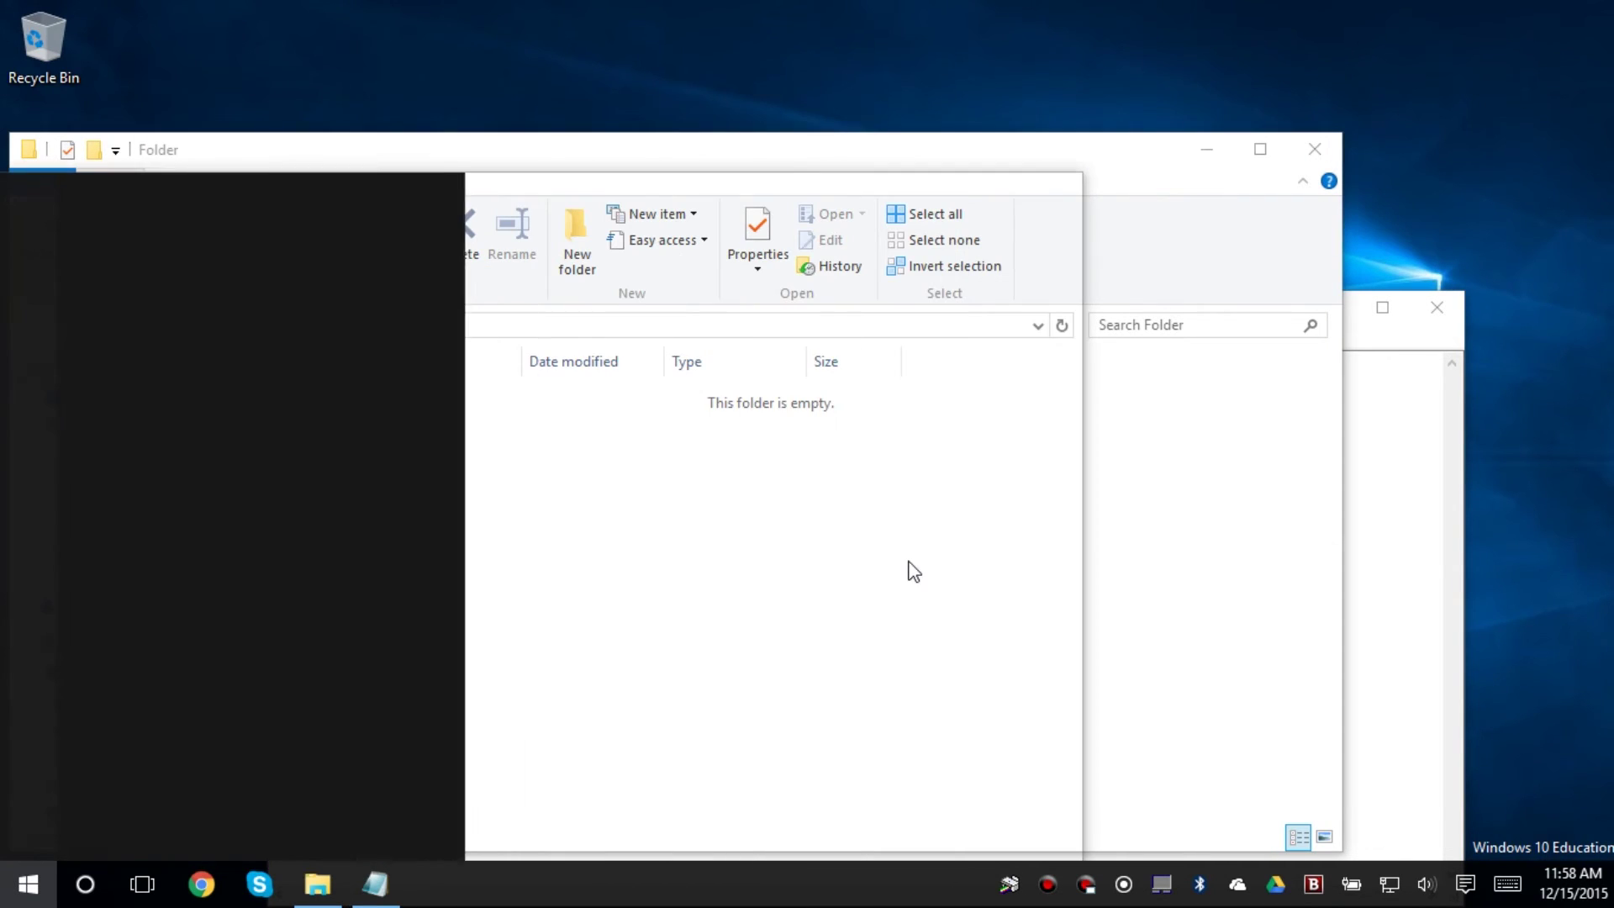
pyautogui.write('notepad')
pyautogui.press('Return')
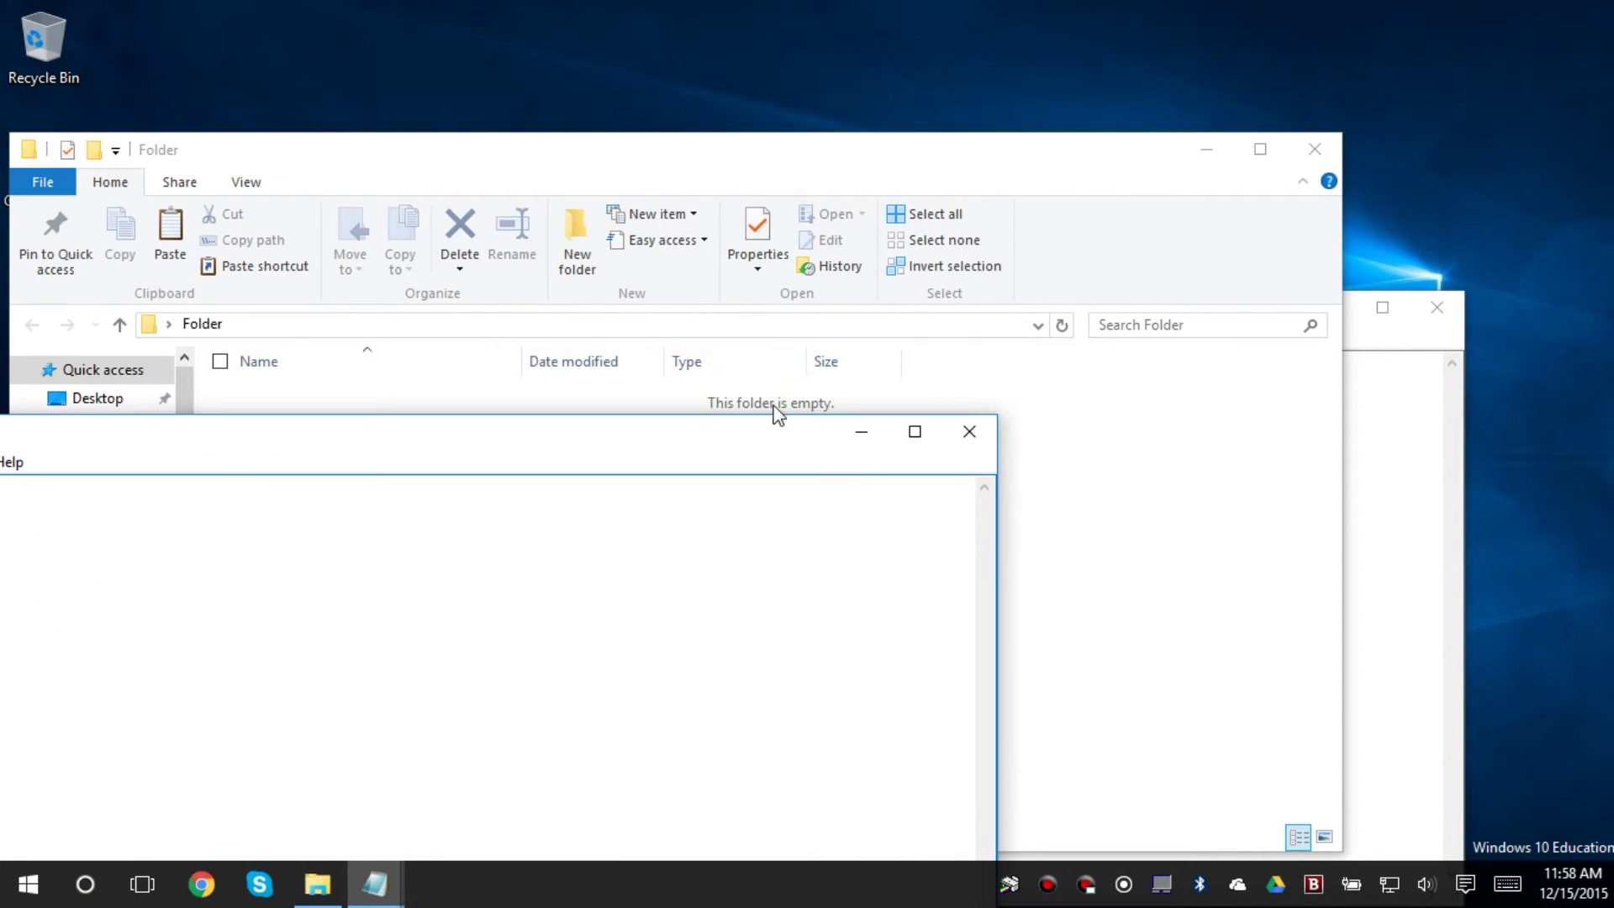
pyautogui.write('program')
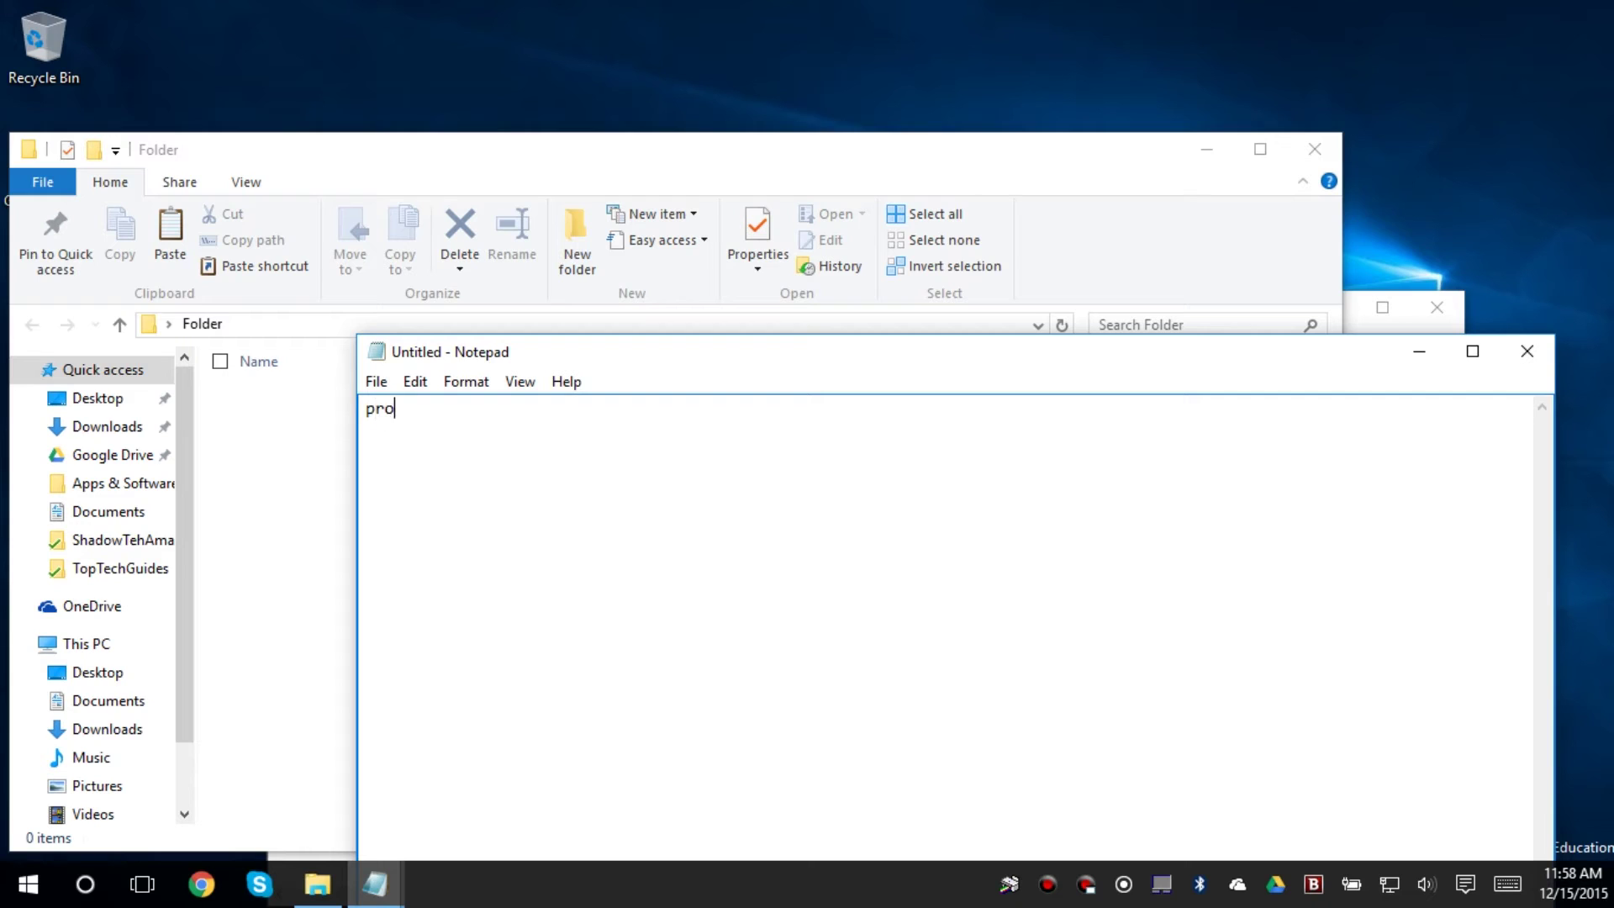
# - Save the text as program.exe in Desktop\Folder with type All Files
pyautogui.click(375, 381)
pyautogui.click(336, 487)
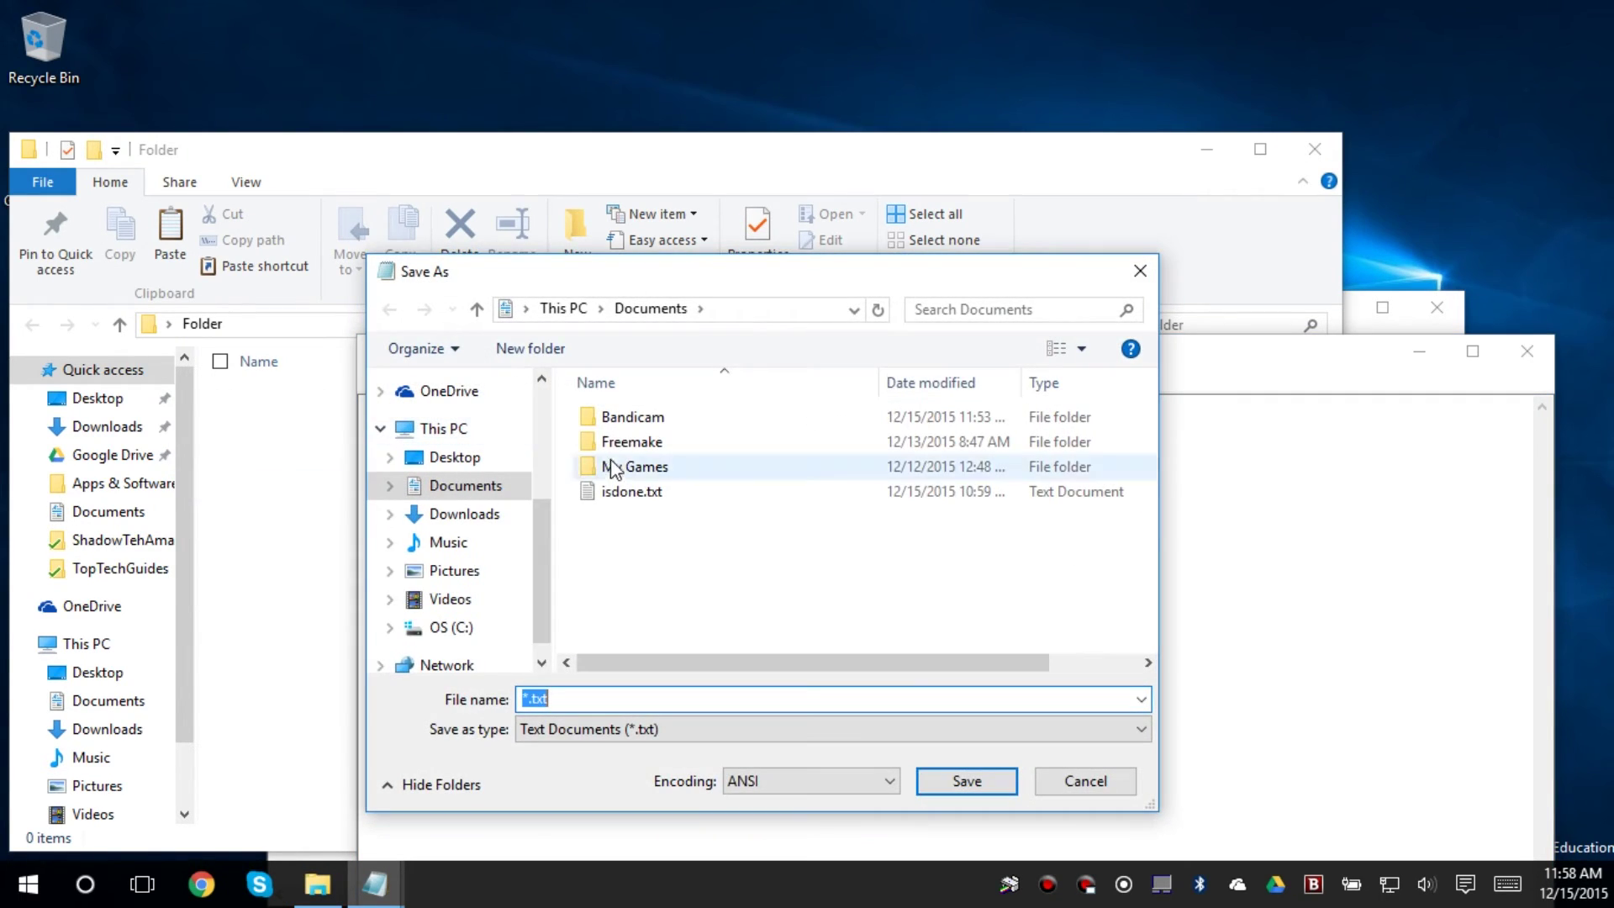
pyautogui.click(455, 457)
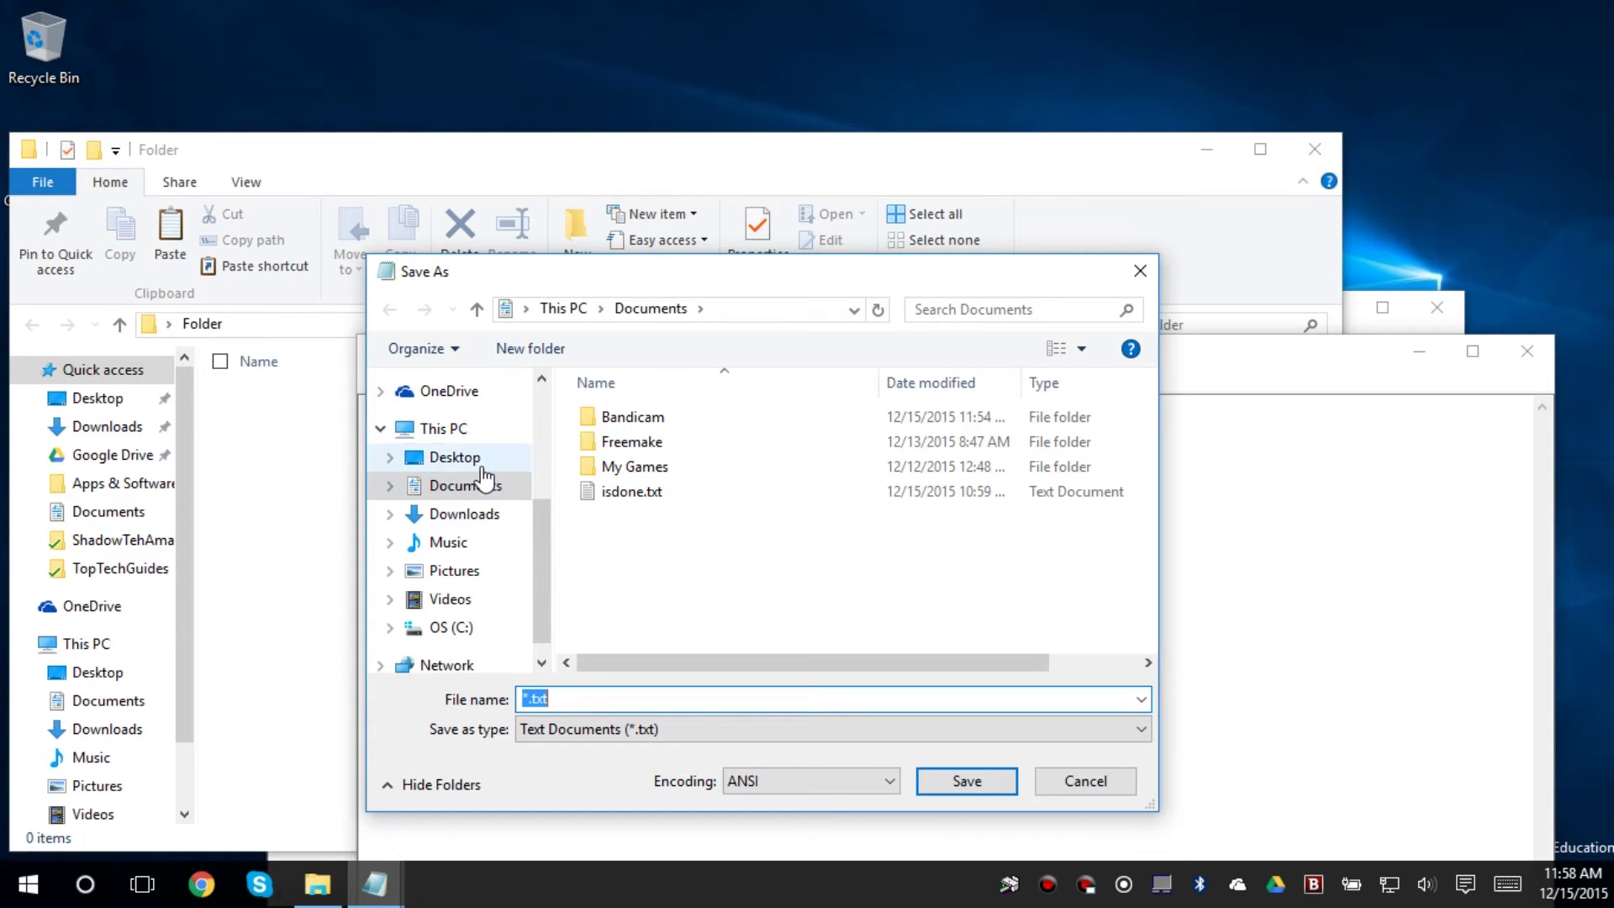
pyautogui.doubleClick(660, 490)
pyautogui.click(599, 694)
pyautogui.click(622, 729)
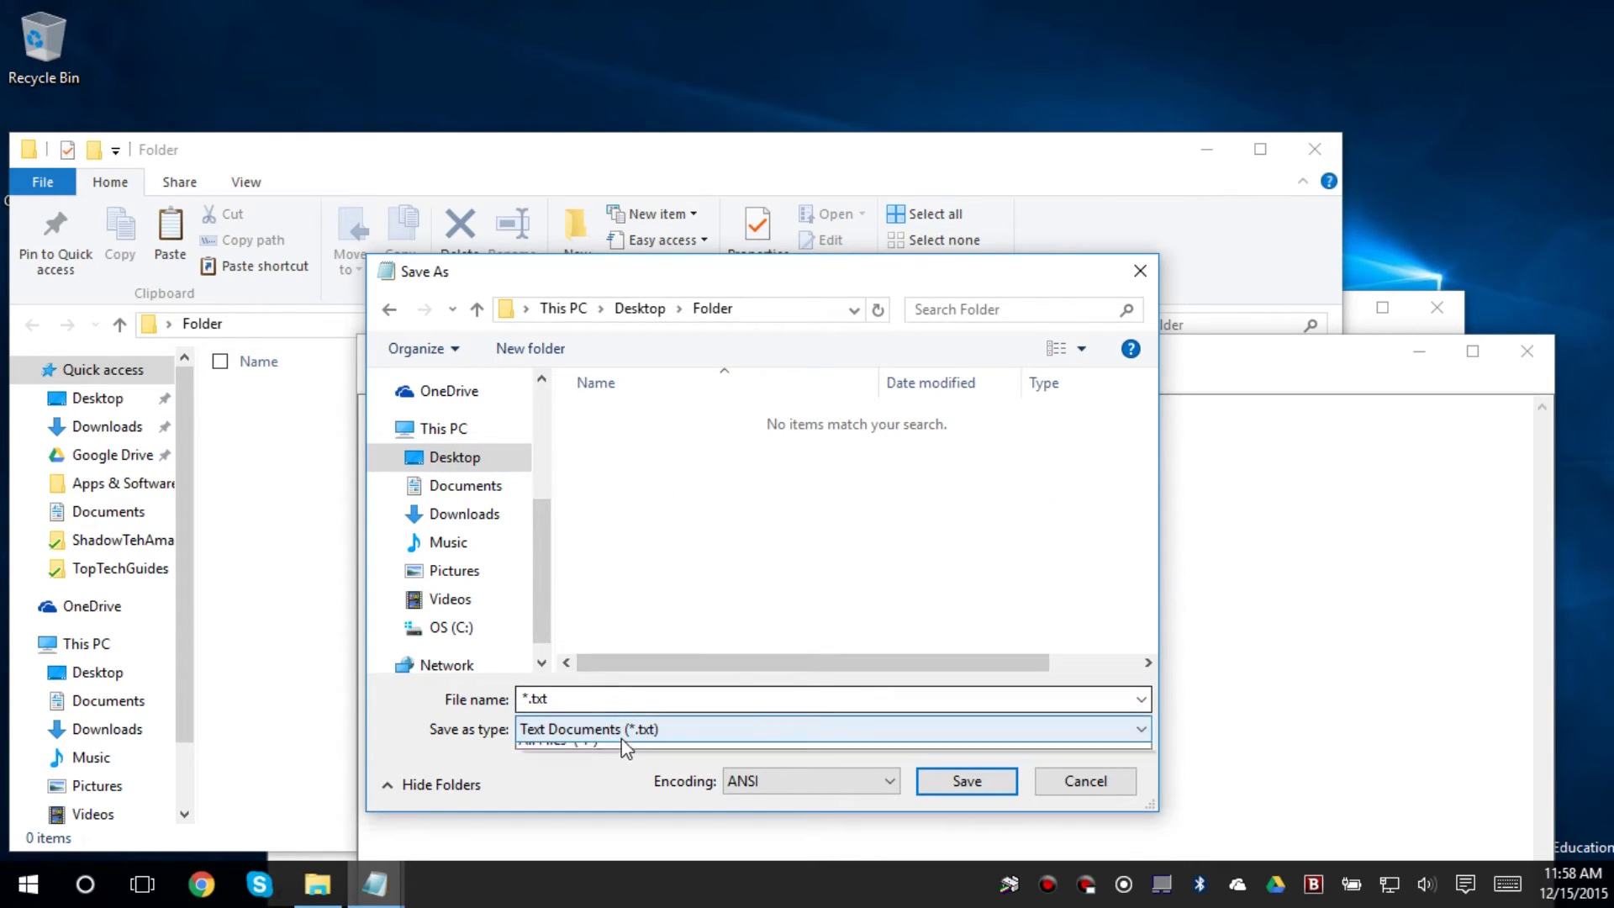
pyautogui.click(622, 764)
pyautogui.click(578, 697)
pyautogui.write('pr')
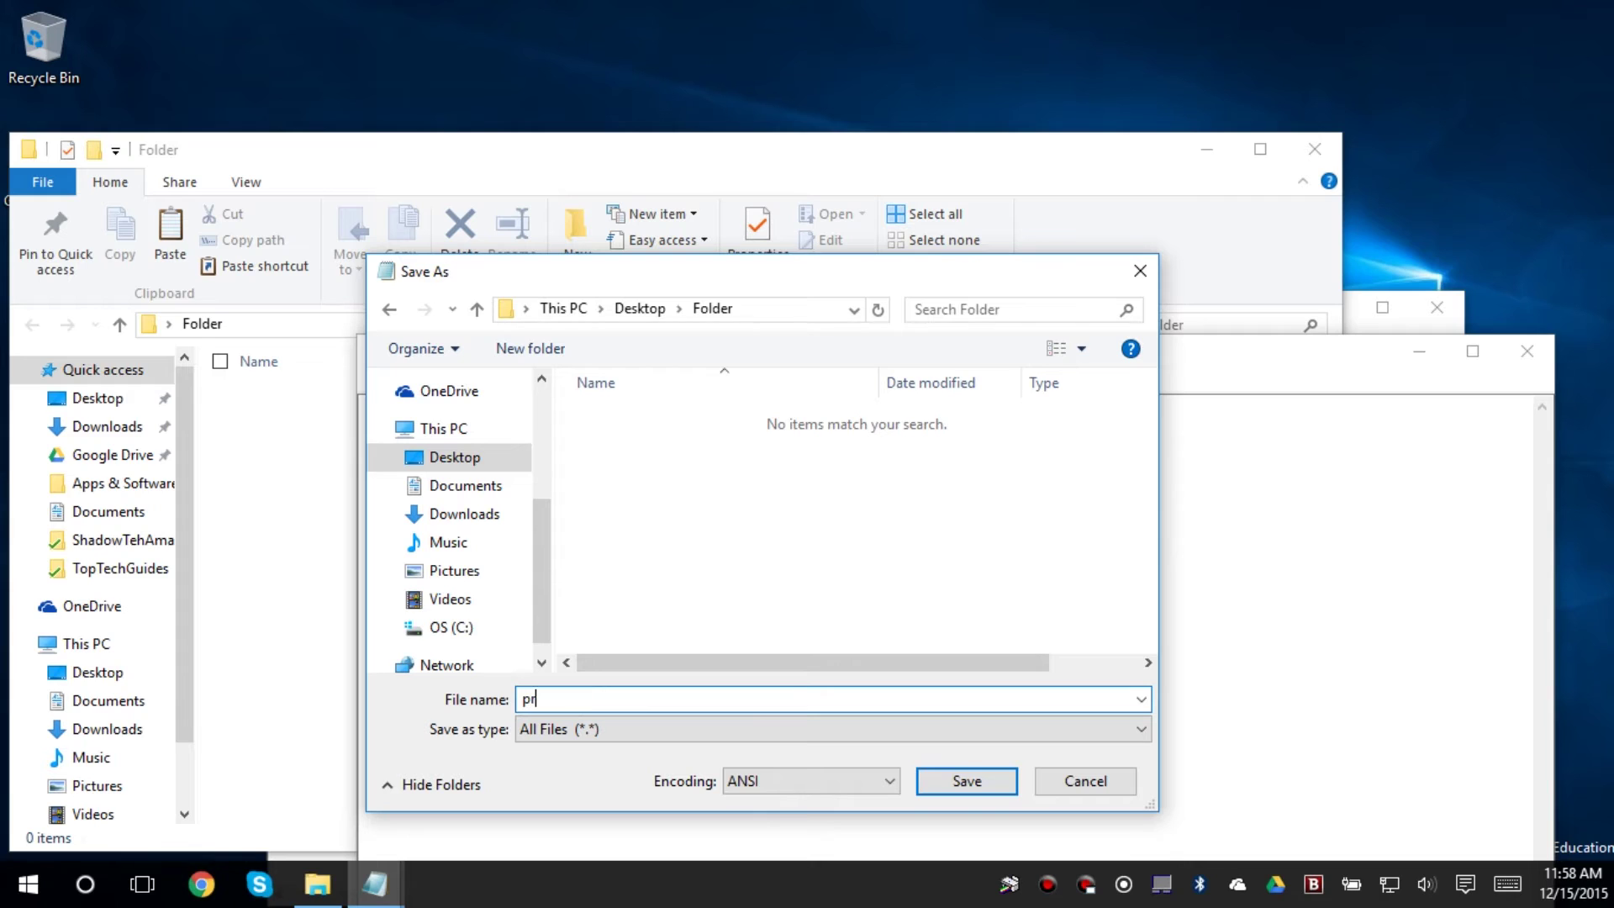
pyautogui.write('ogram.exe')
pyautogui.click(966, 780)
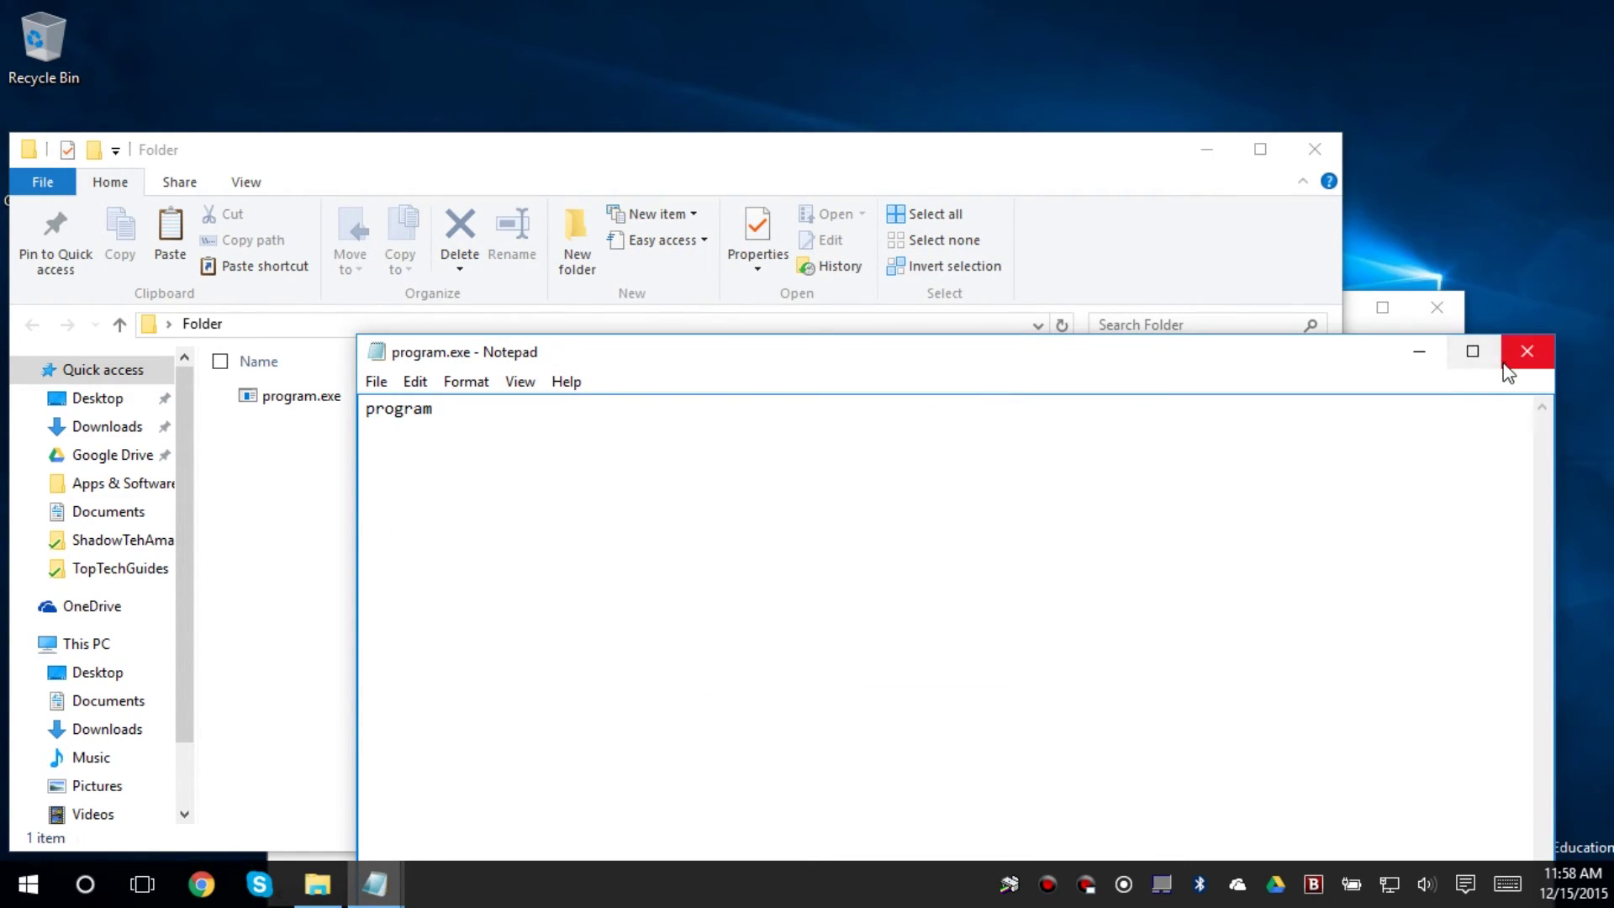
# - Close Notepad, run program.exe, and dismiss the 'This app can't run' message
pyautogui.click(1527, 351)
pyautogui.click(613, 405)
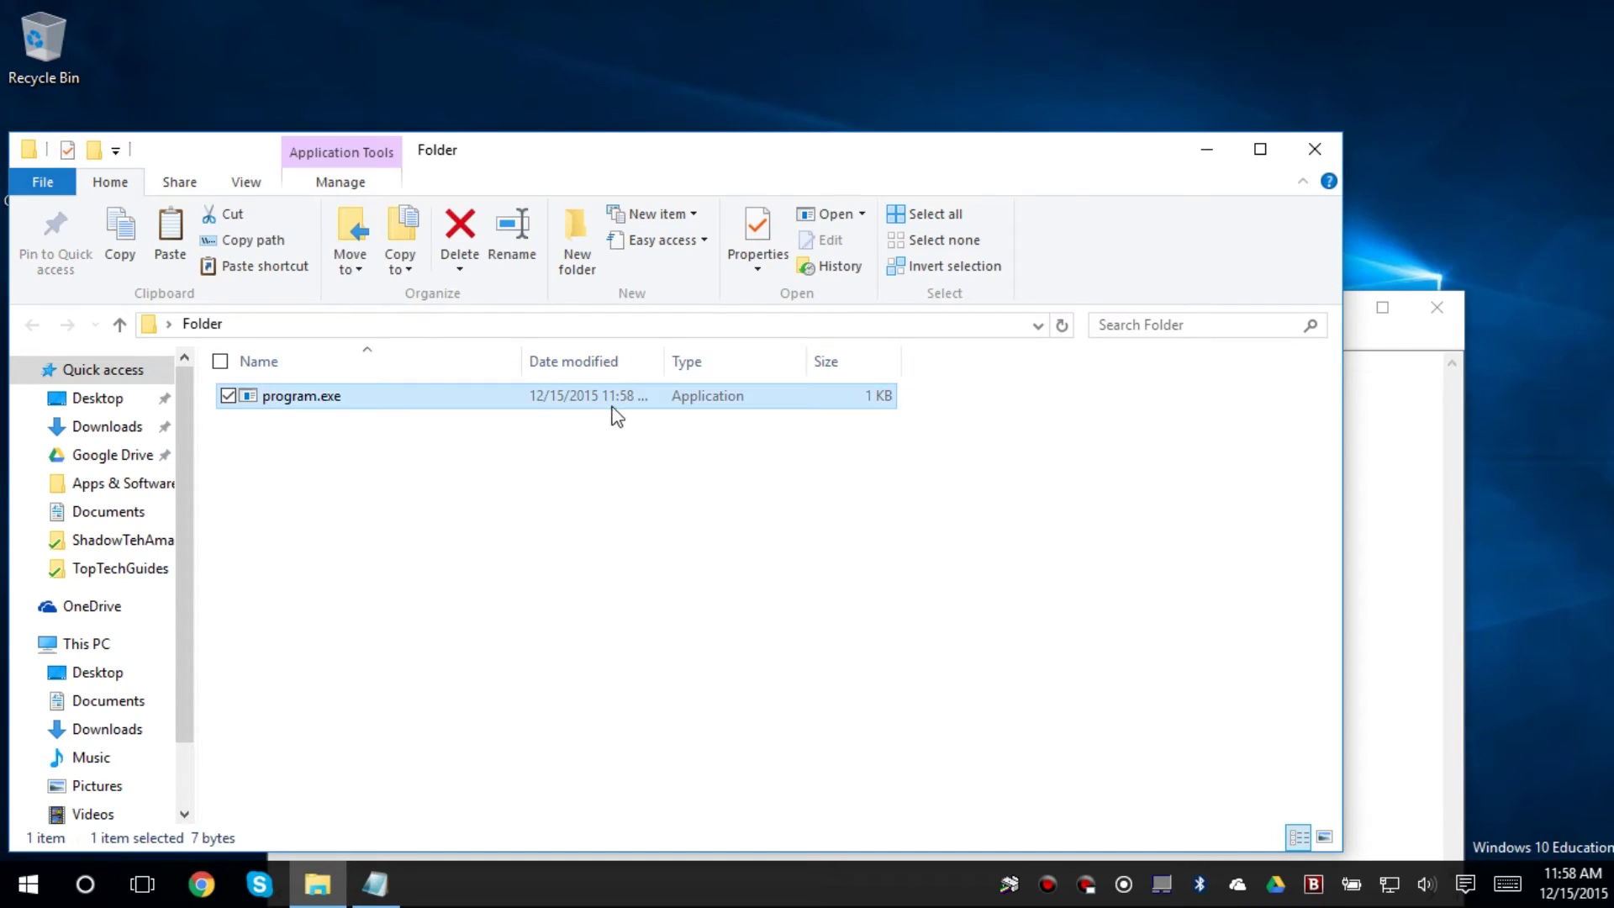
pyautogui.click(855, 563)
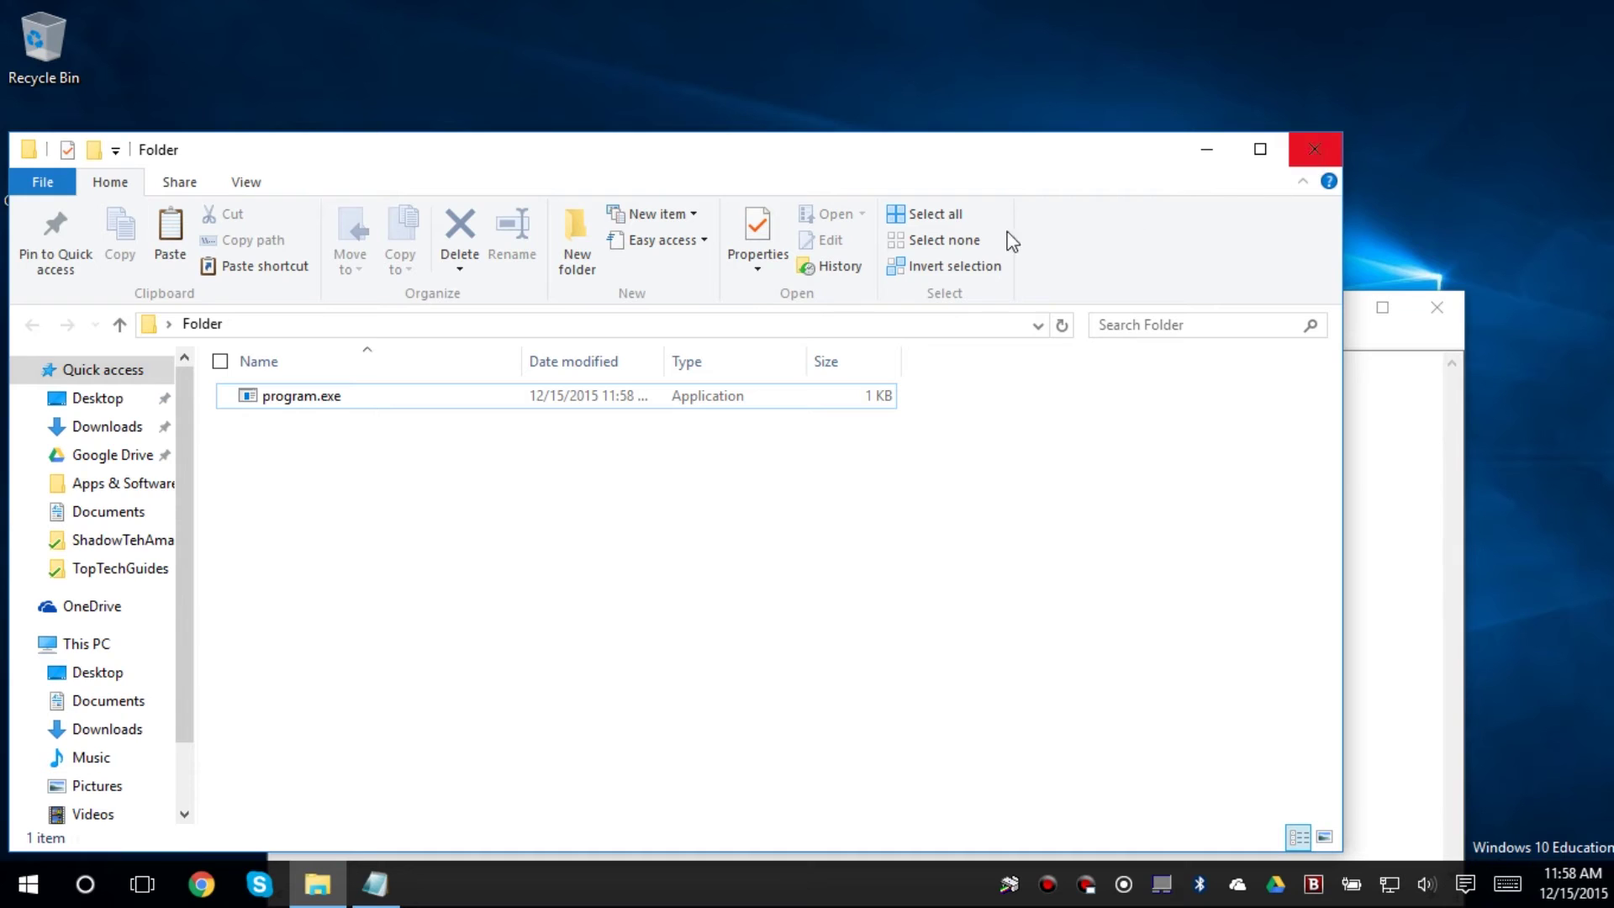
pyautogui.doubleClick(387, 398)
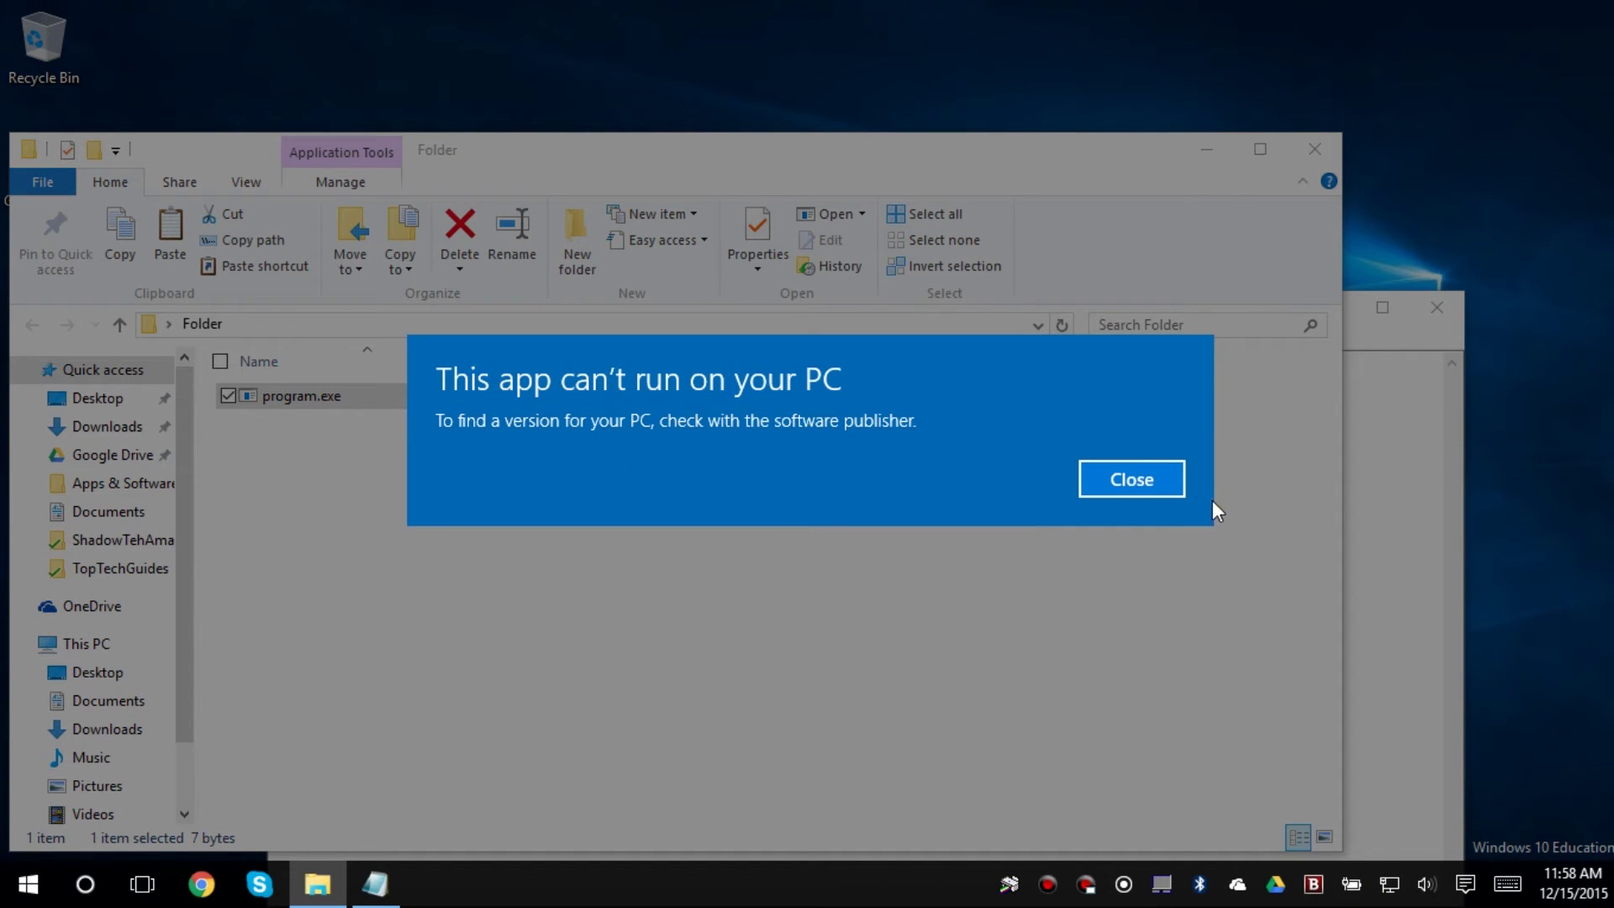
pyautogui.click(1153, 477)
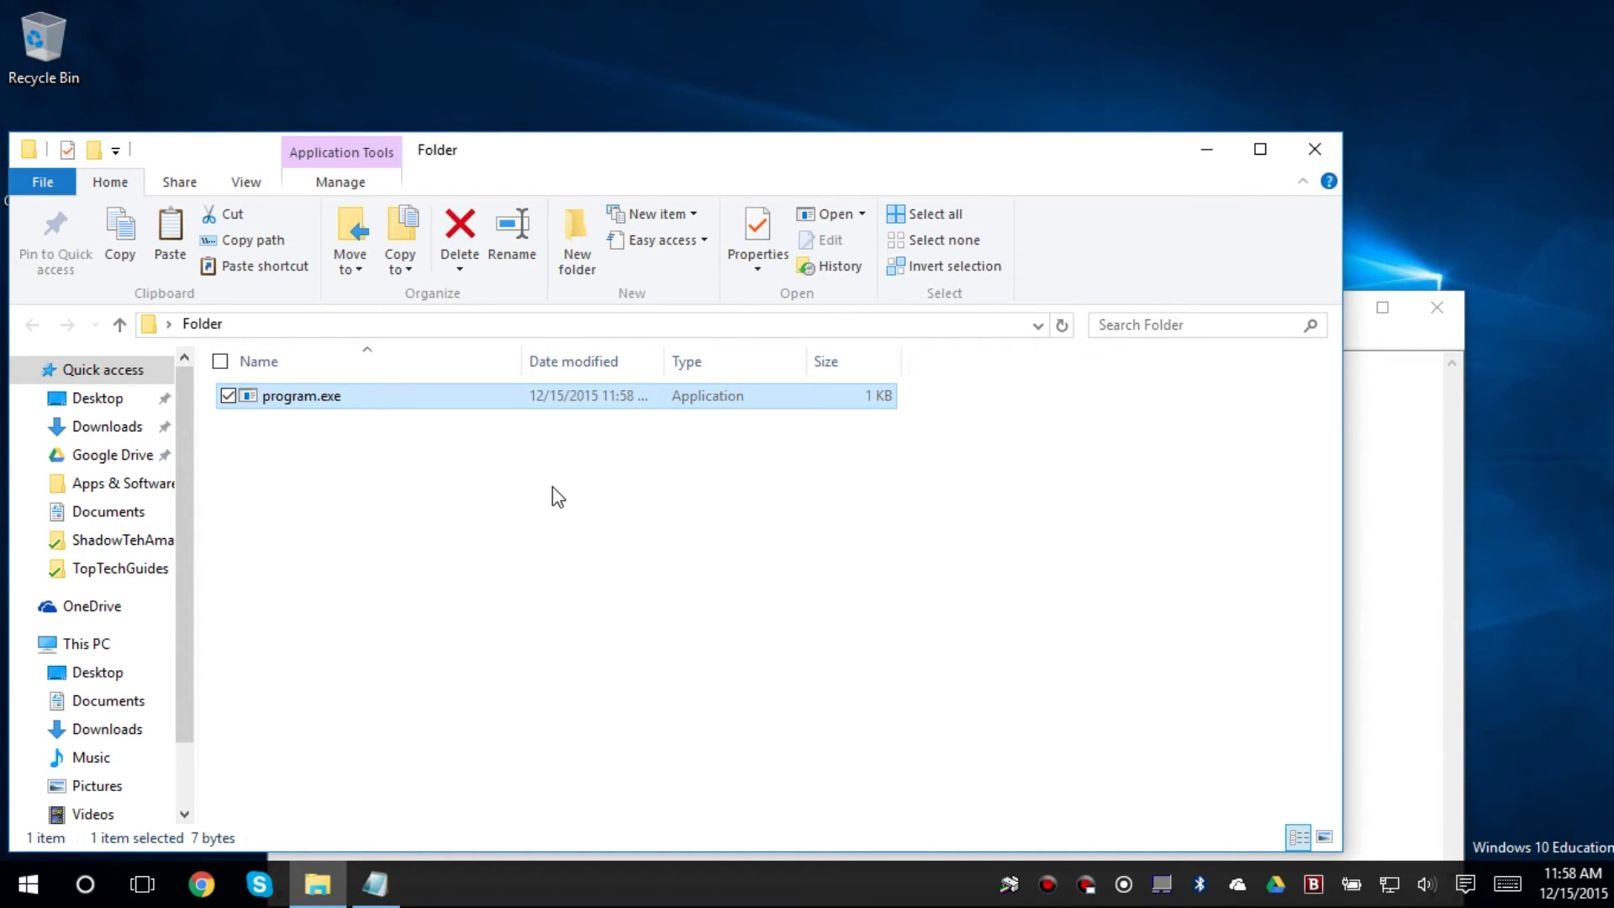
# - Close the Folder window and move its icon to the top of the desktop
pyautogui.click(1313, 150)
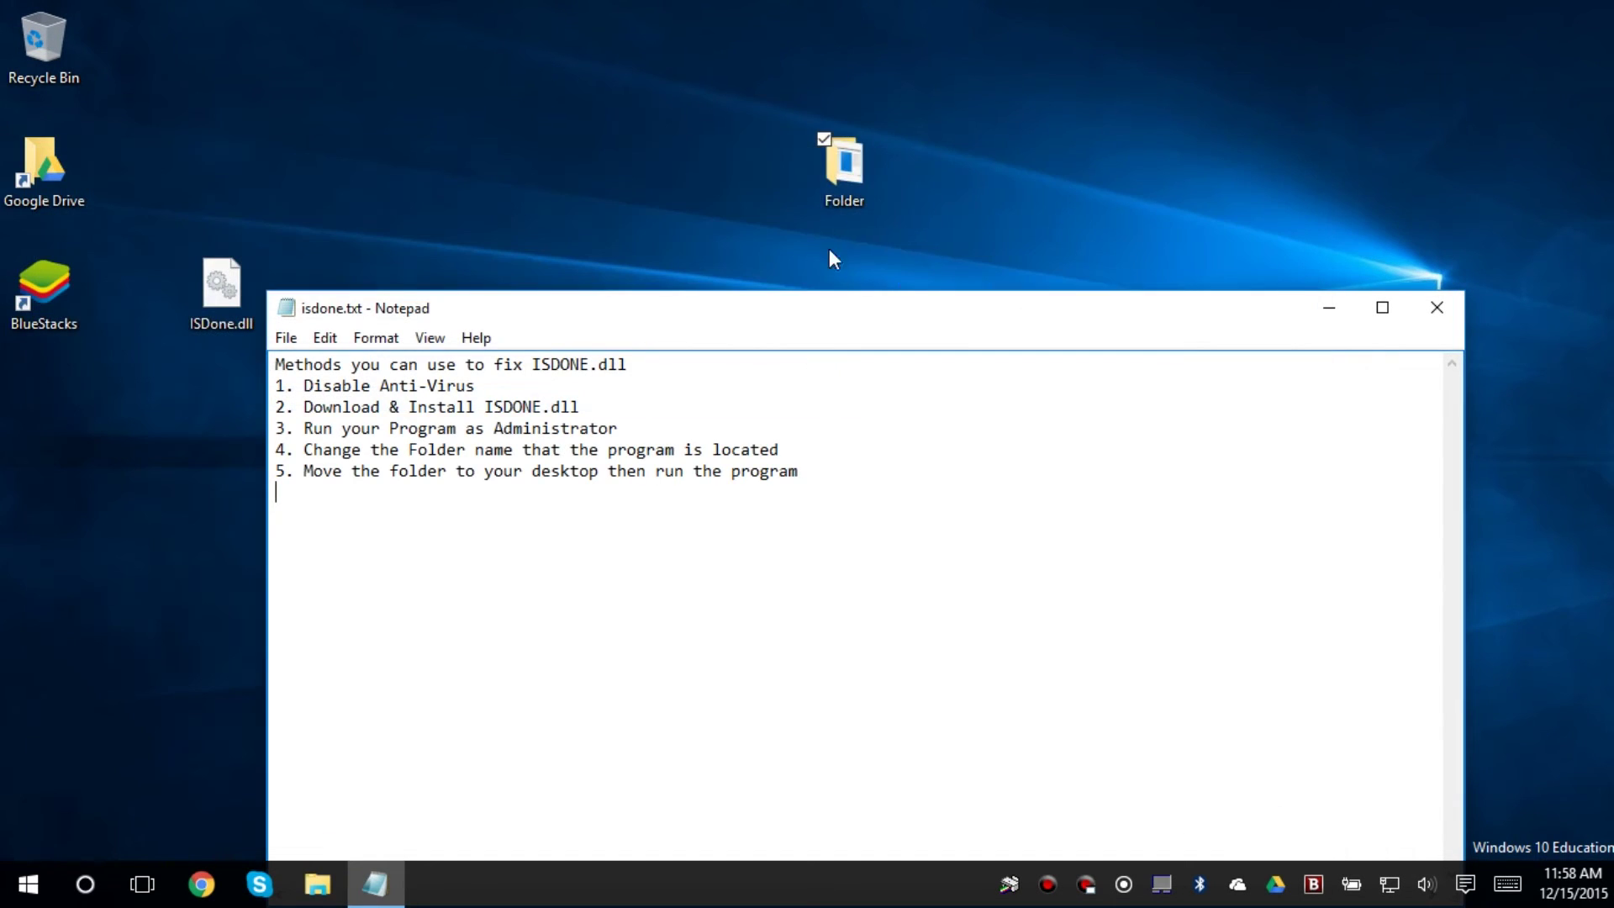
pyautogui.moveTo(841, 206); pyautogui.dragTo(853, 68)
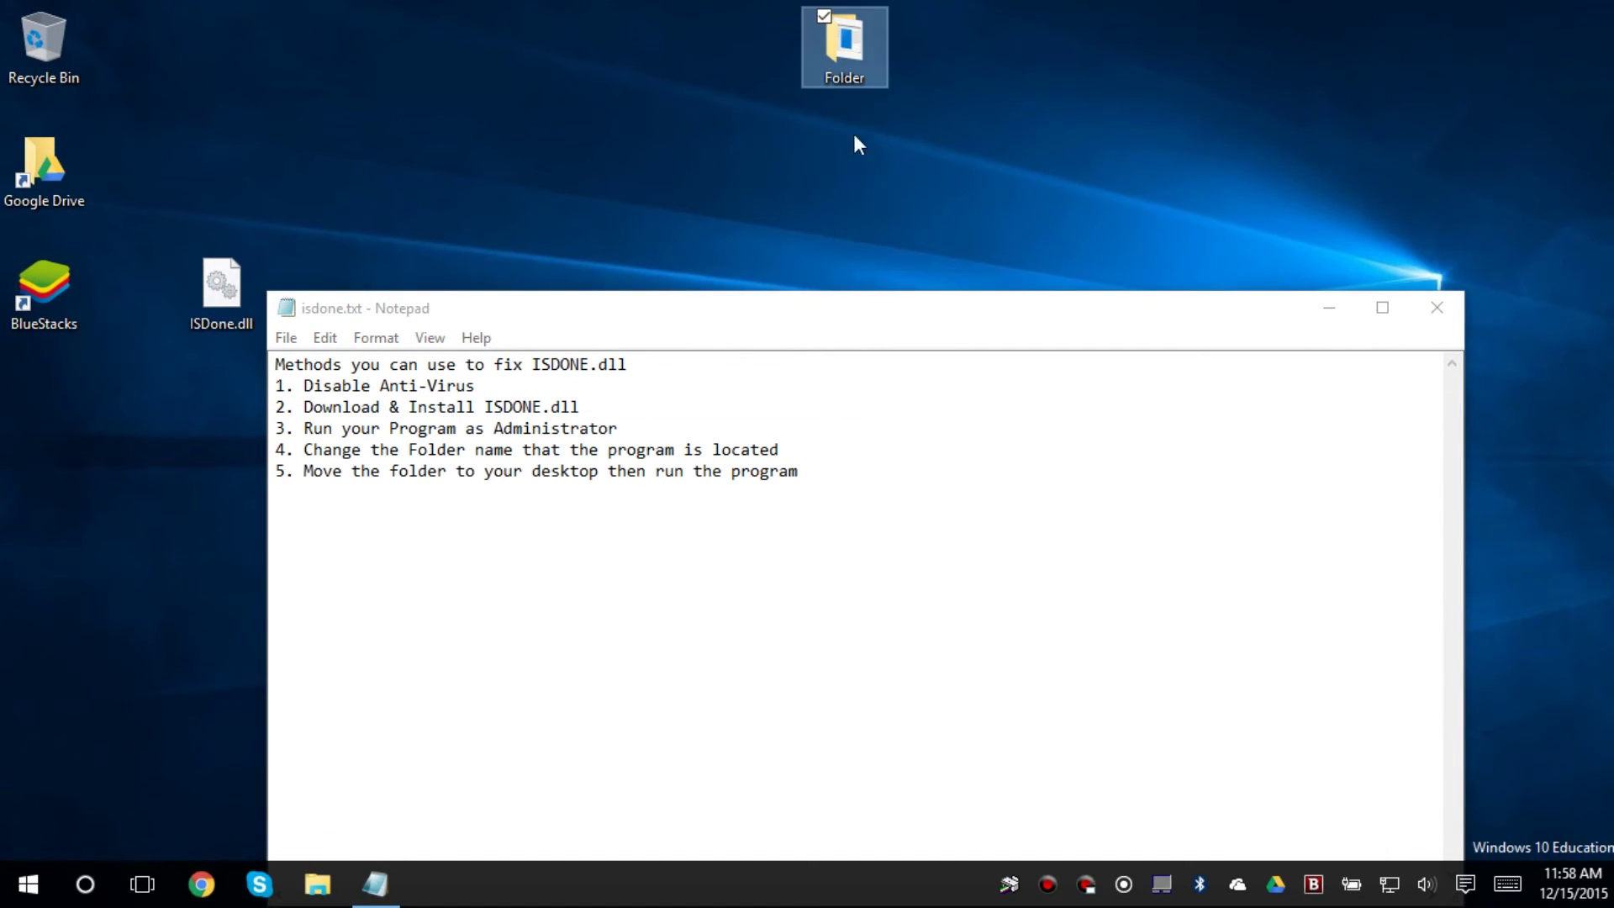
pyautogui.doubleClick(824, 42)
pyautogui.click(1316, 149)
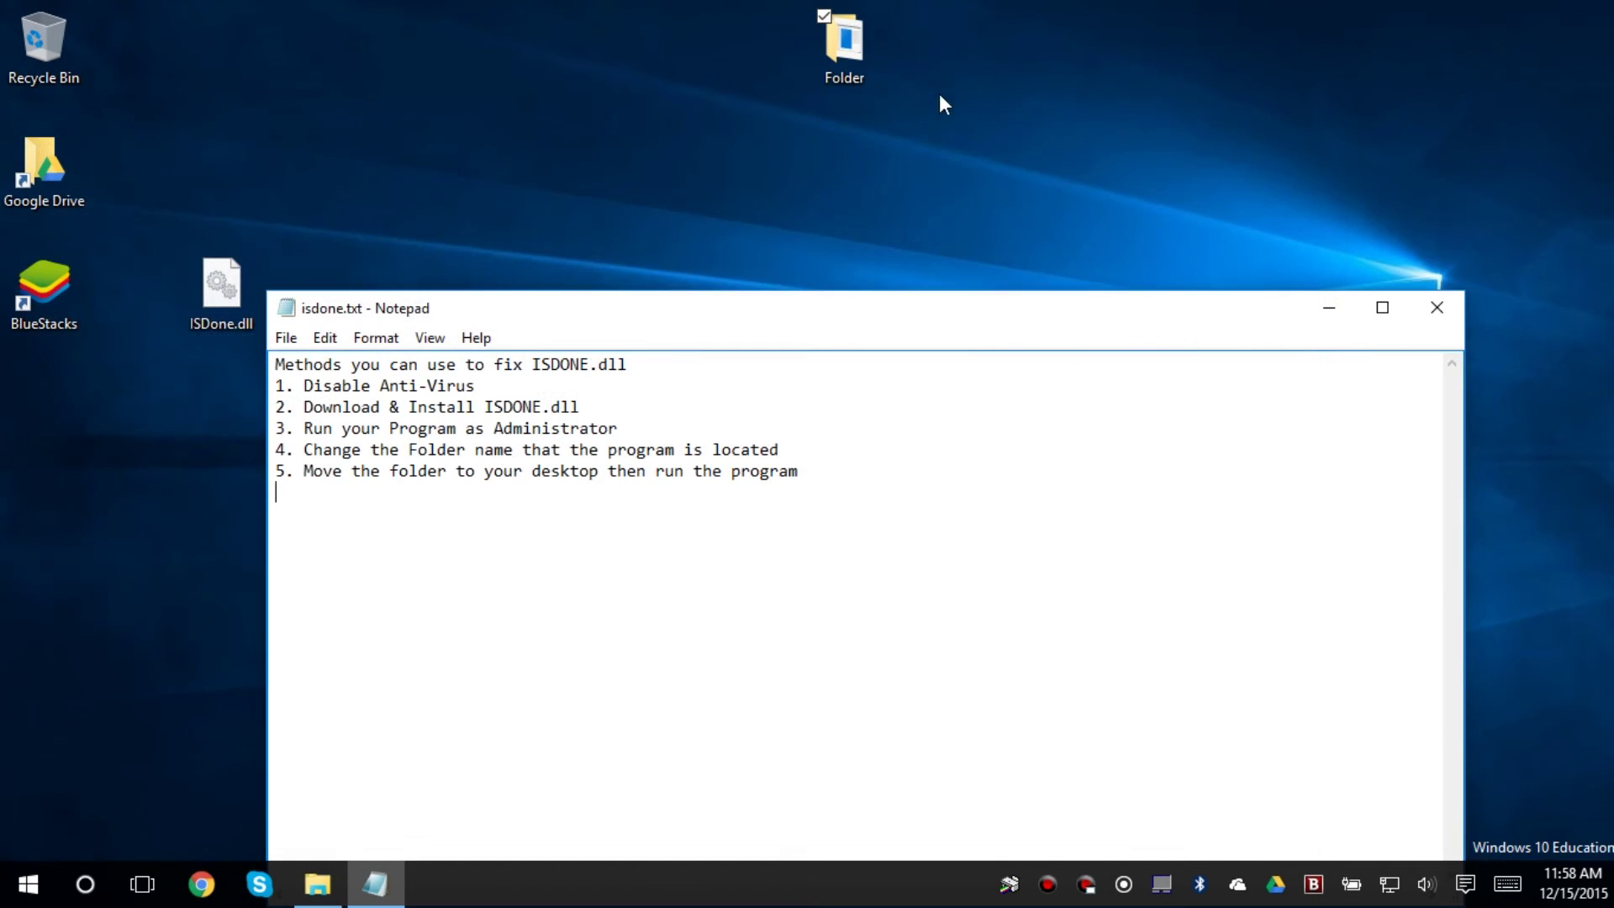
# - Rename the desktop folder to 'yes' and drag it into the Recycle Bin
pyautogui.click(834, 79)
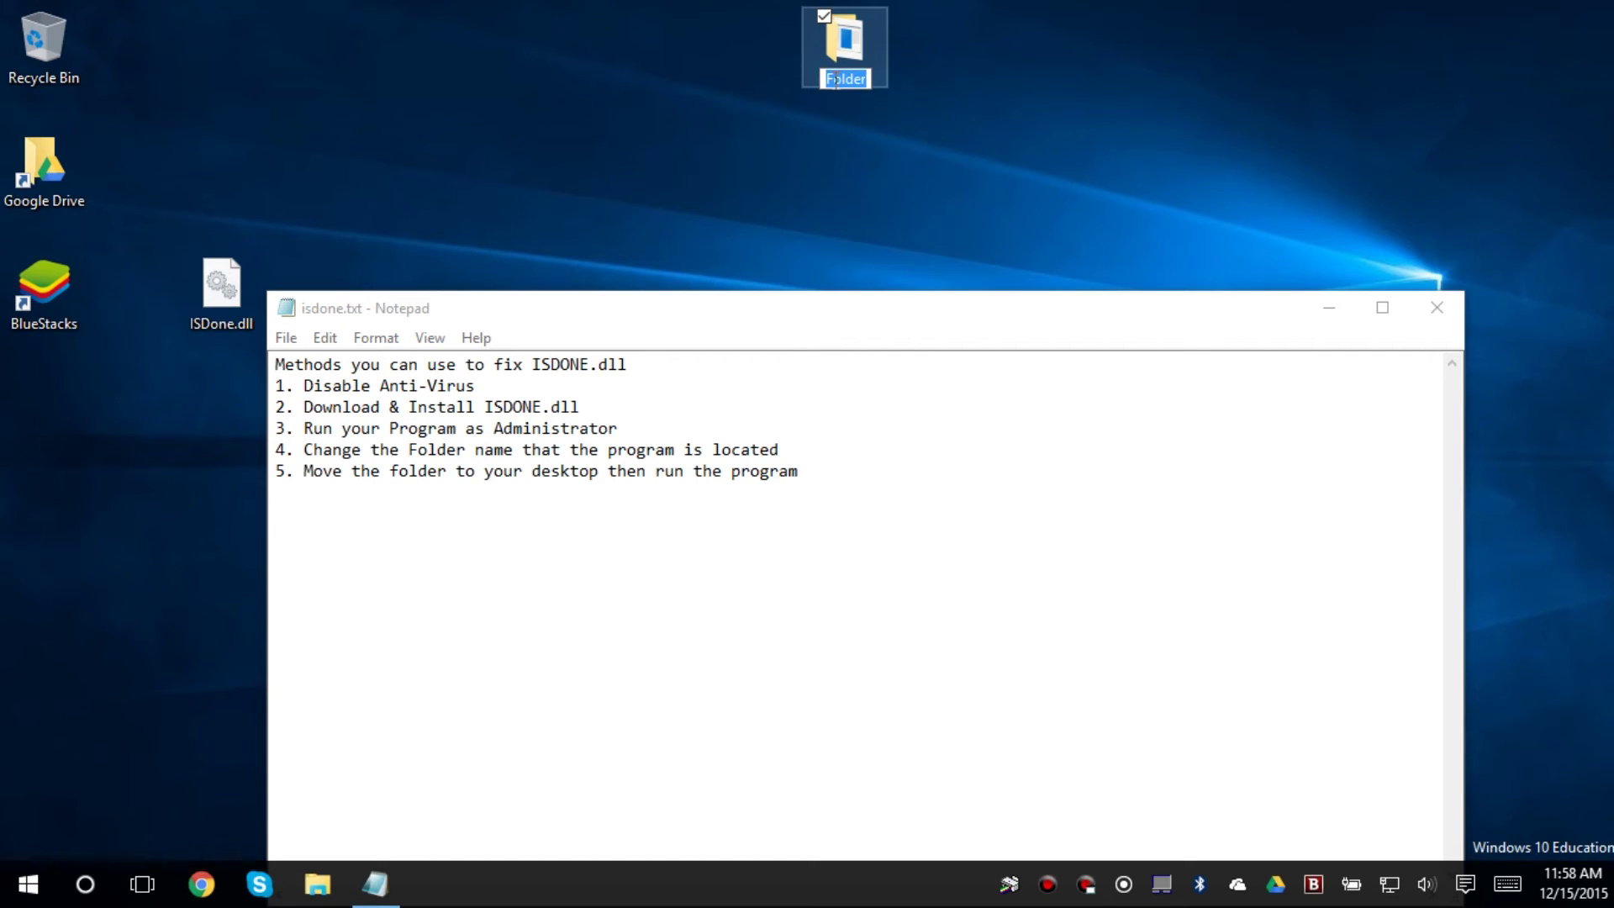
pyautogui.write('yes')
pyautogui.press('Return')
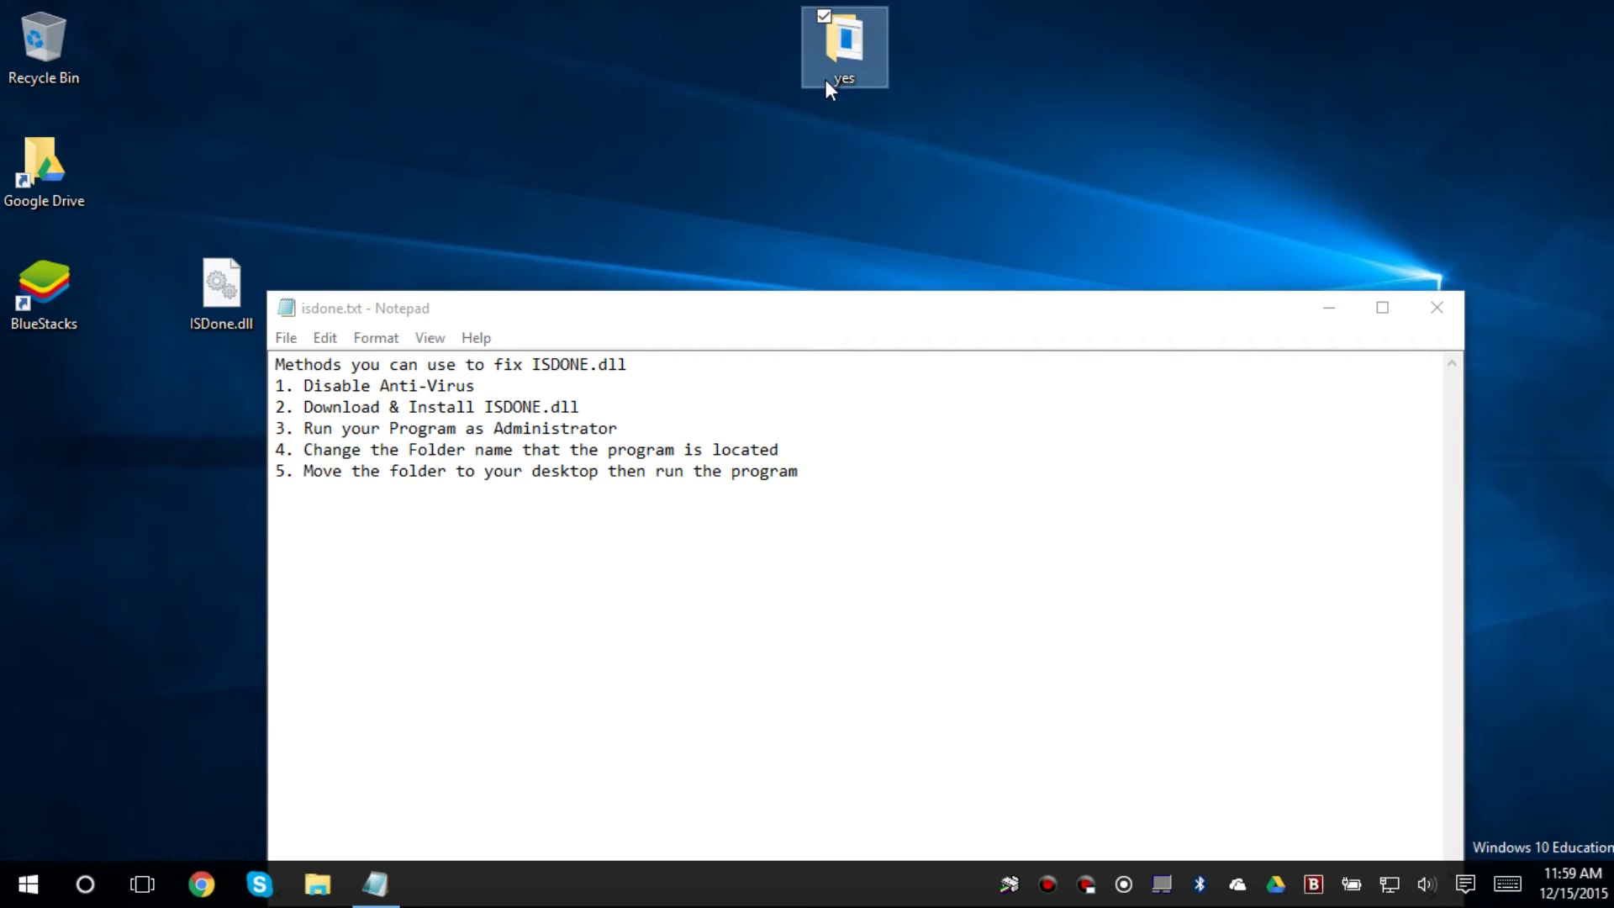
pyautogui.moveTo(861, 38); pyautogui.dragTo(39, 40)
# - Empty the Recycle Bin, permanently deleting the yes folder
pyautogui.rightClick(39, 40)
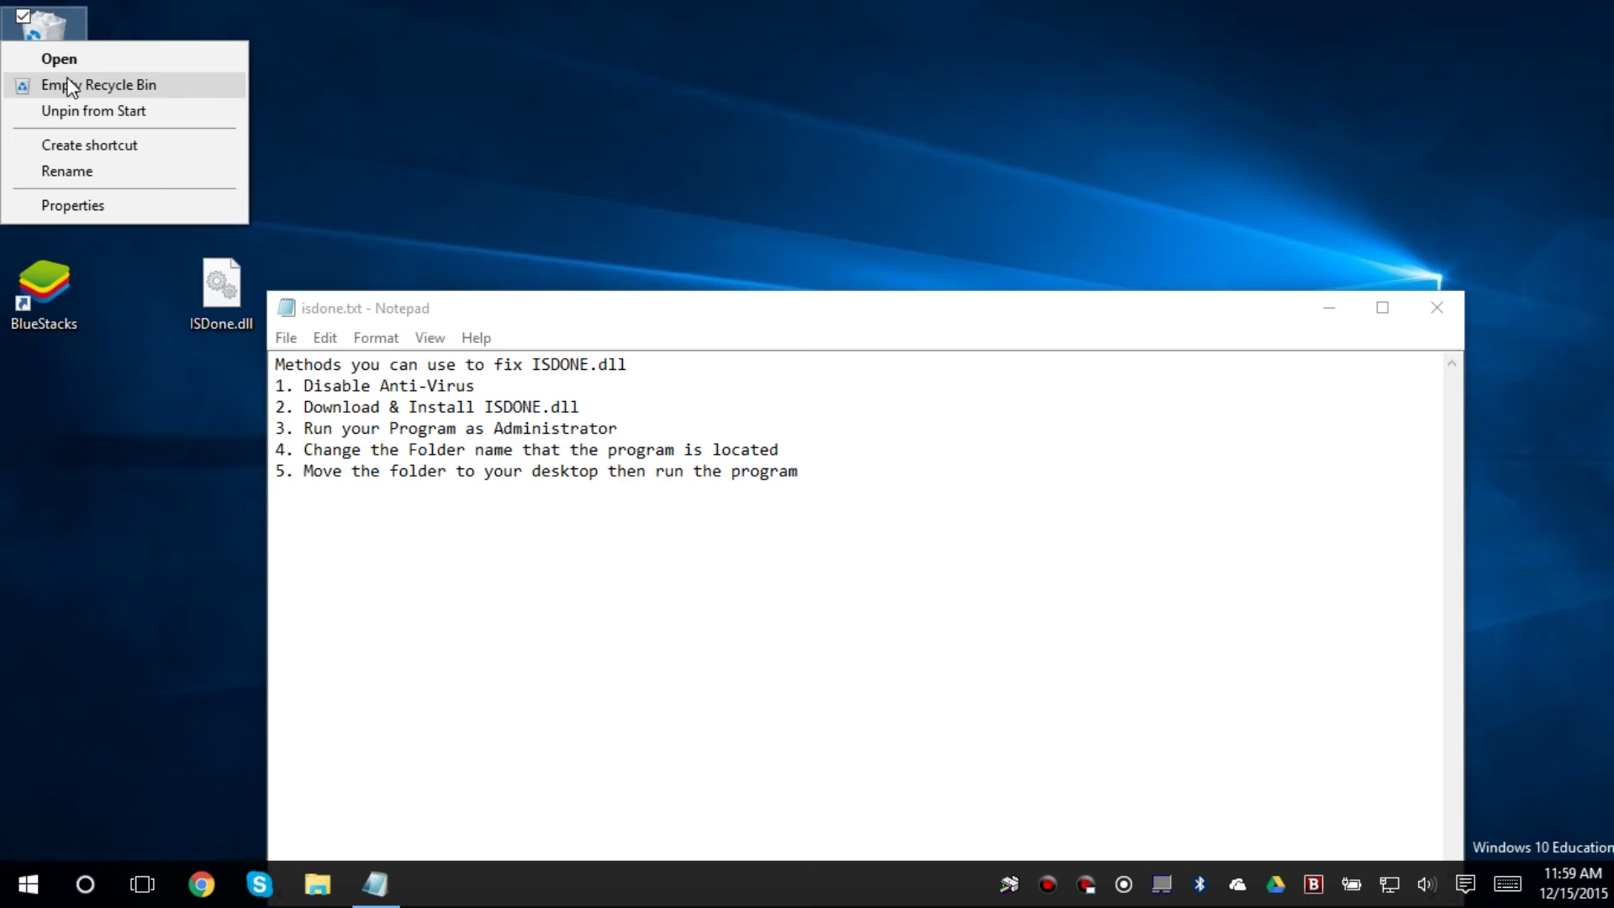
pyautogui.click(70, 86)
pyautogui.click(906, 495)
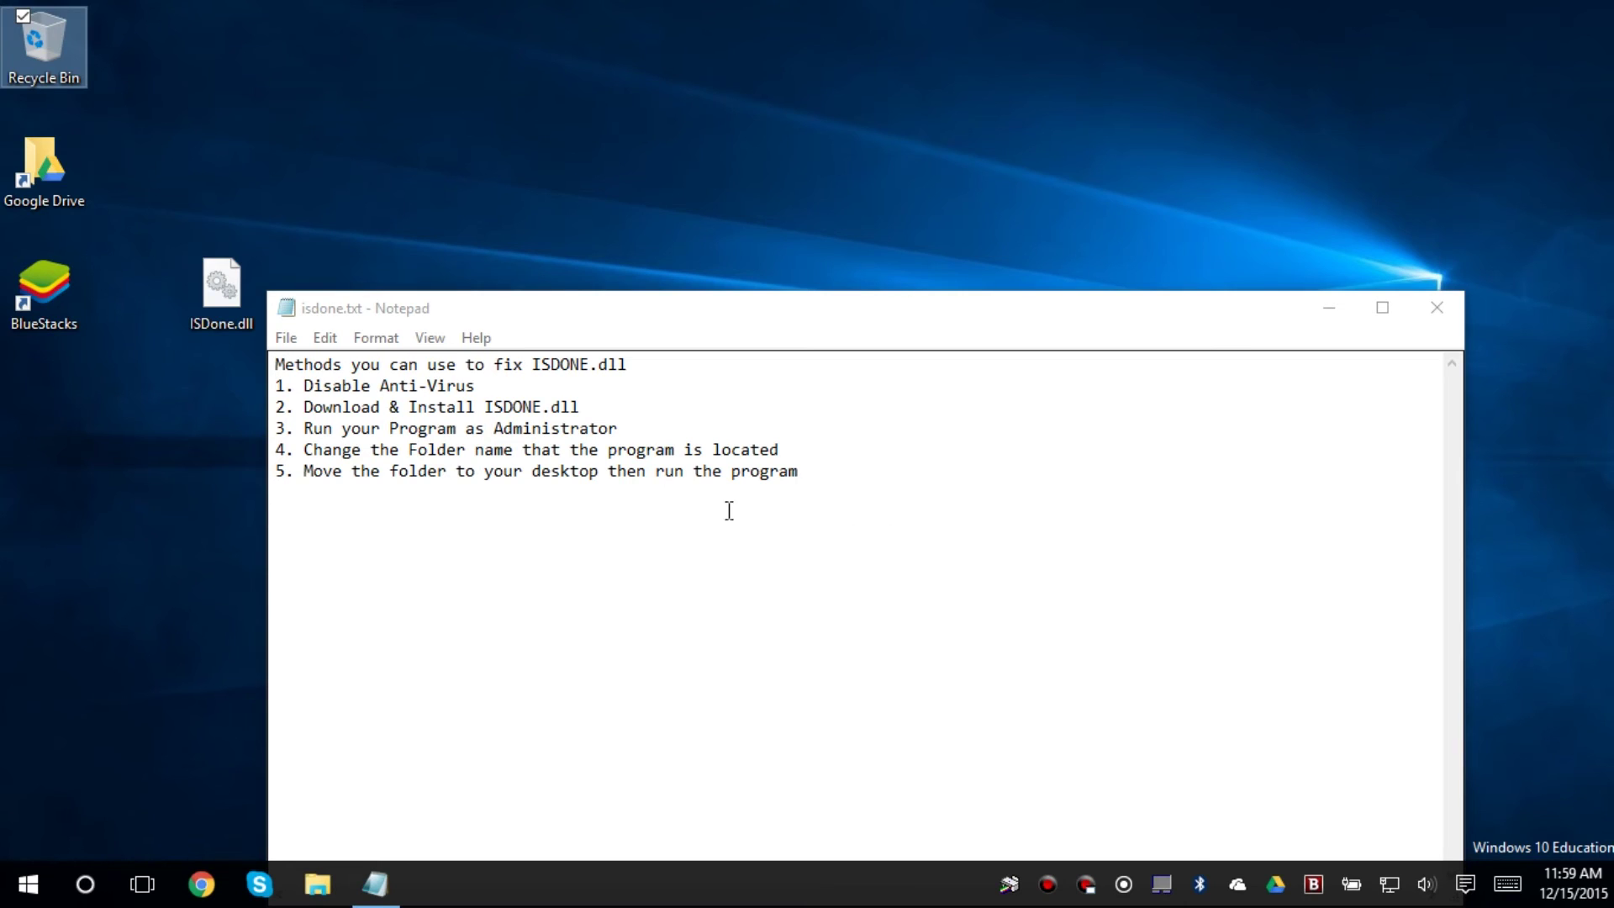
# - Recycle ISDone.dll, empty the Recycle Bin again, and move Notepad higher
pyautogui.moveTo(235, 326); pyautogui.dragTo(54, 18)
pyautogui.rightClick(38, 34)
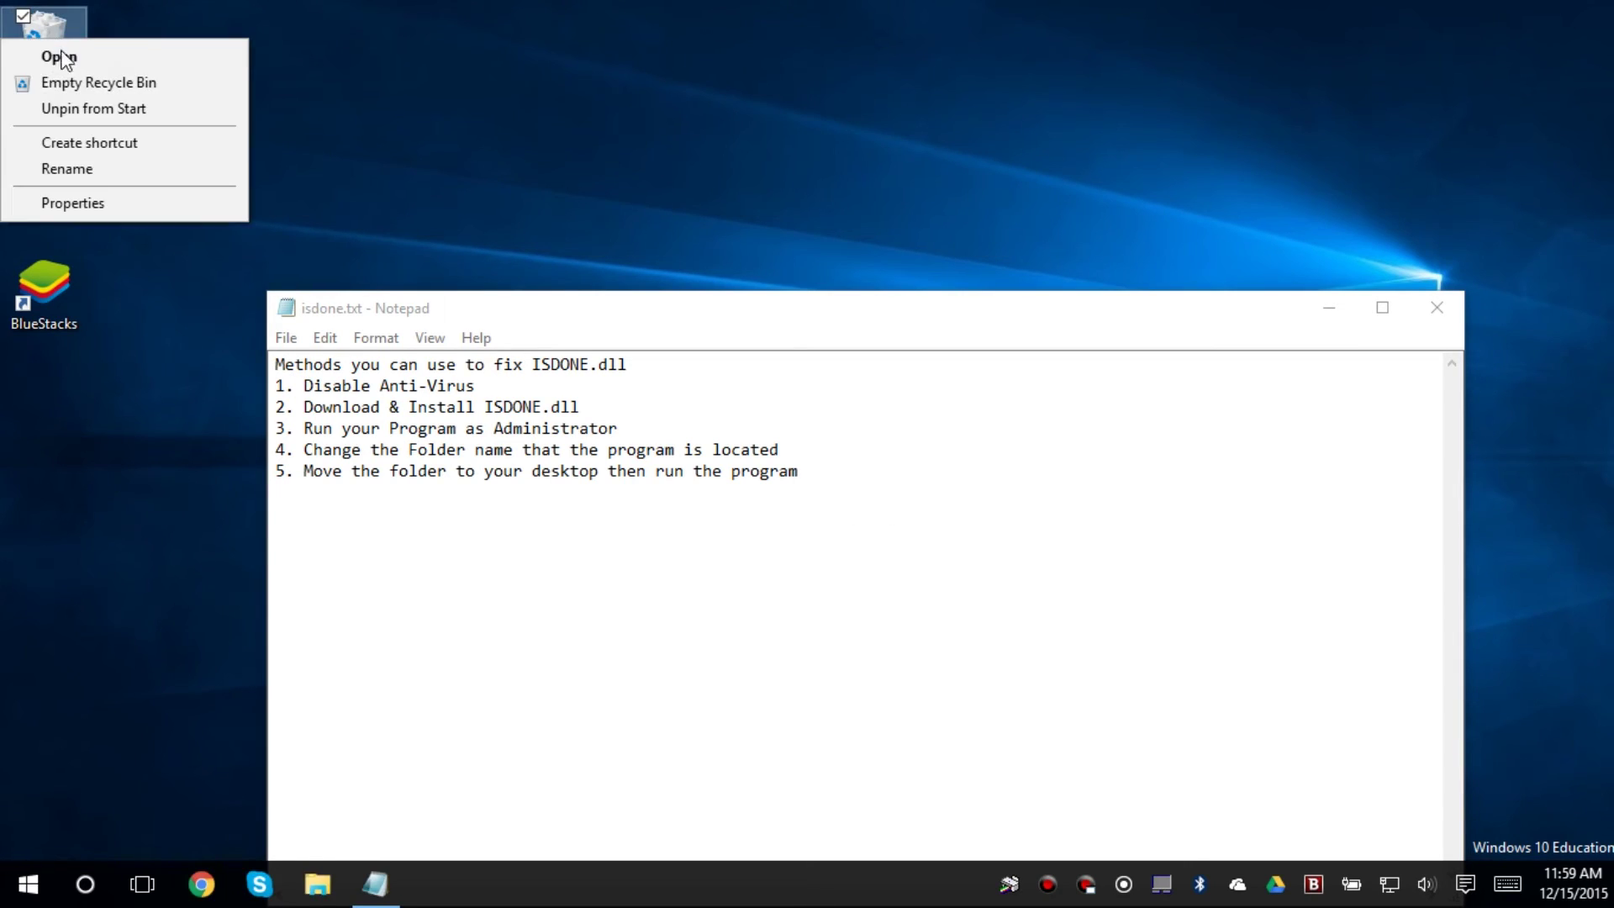
pyautogui.click(79, 77)
pyautogui.click(898, 532)
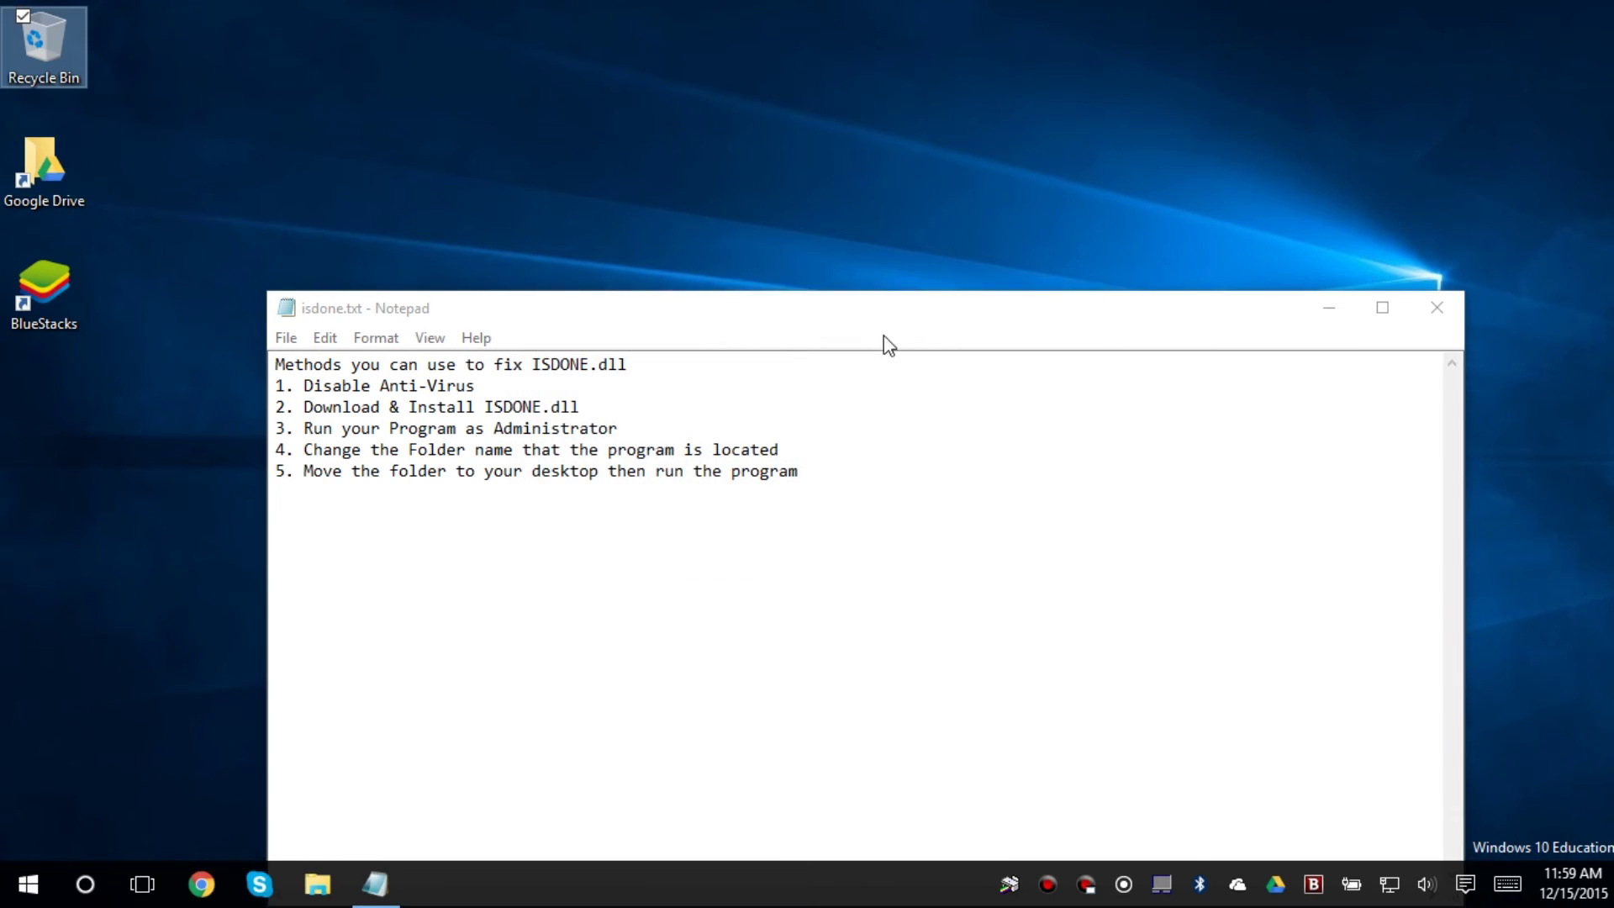
pyautogui.moveTo(888, 312); pyautogui.dragTo(898, 150)
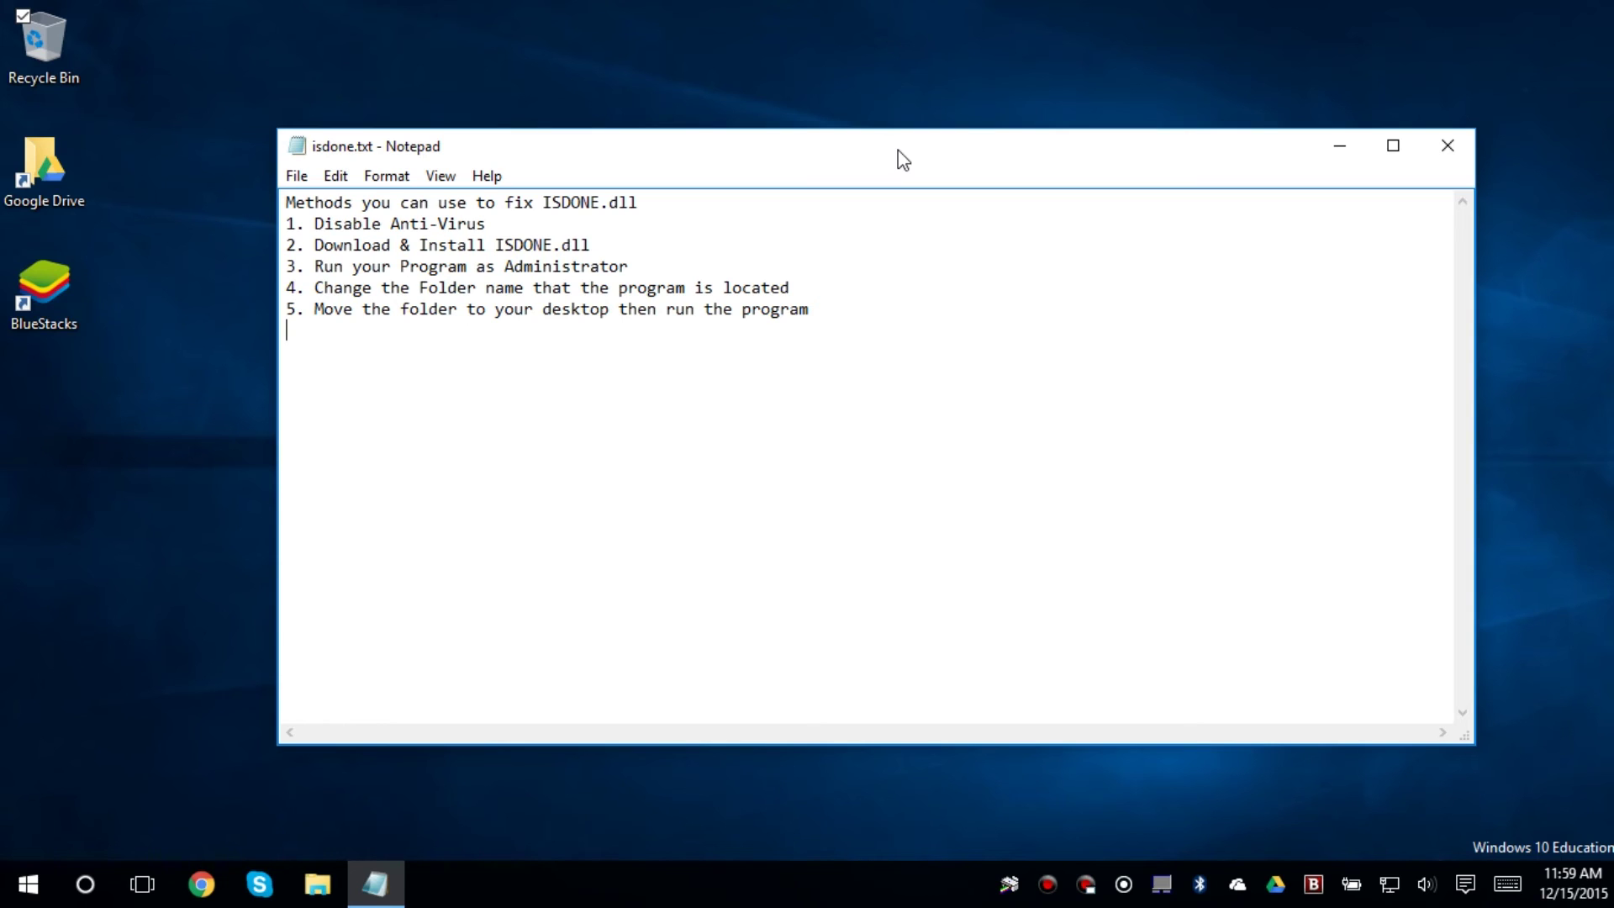
pyautogui.click(27, 883)
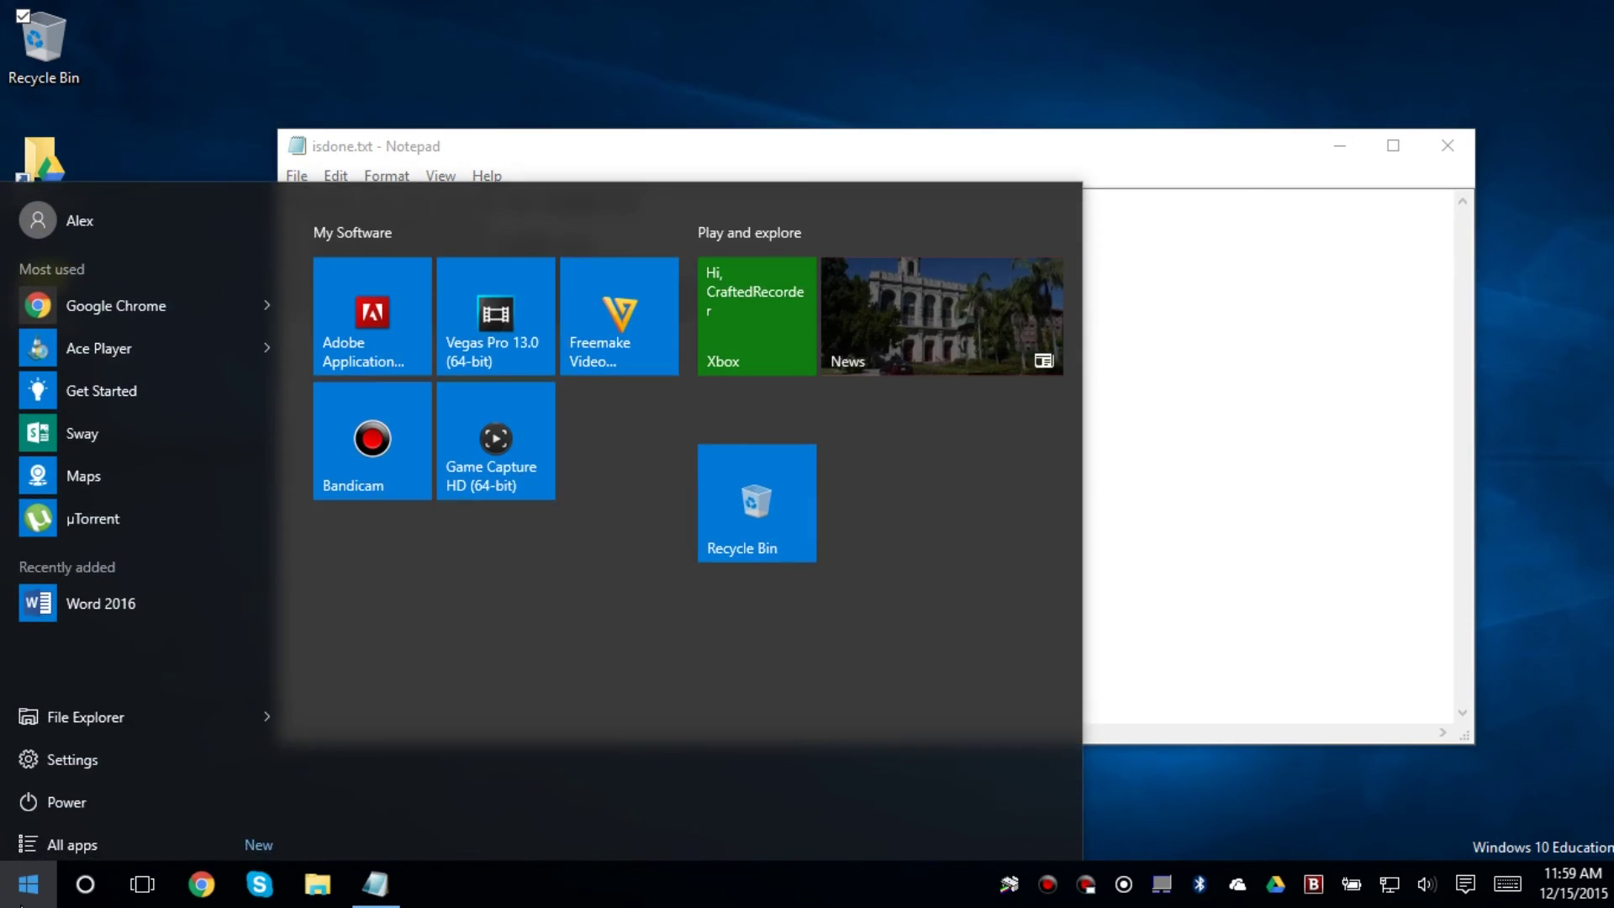
pyautogui.click(103, 749)
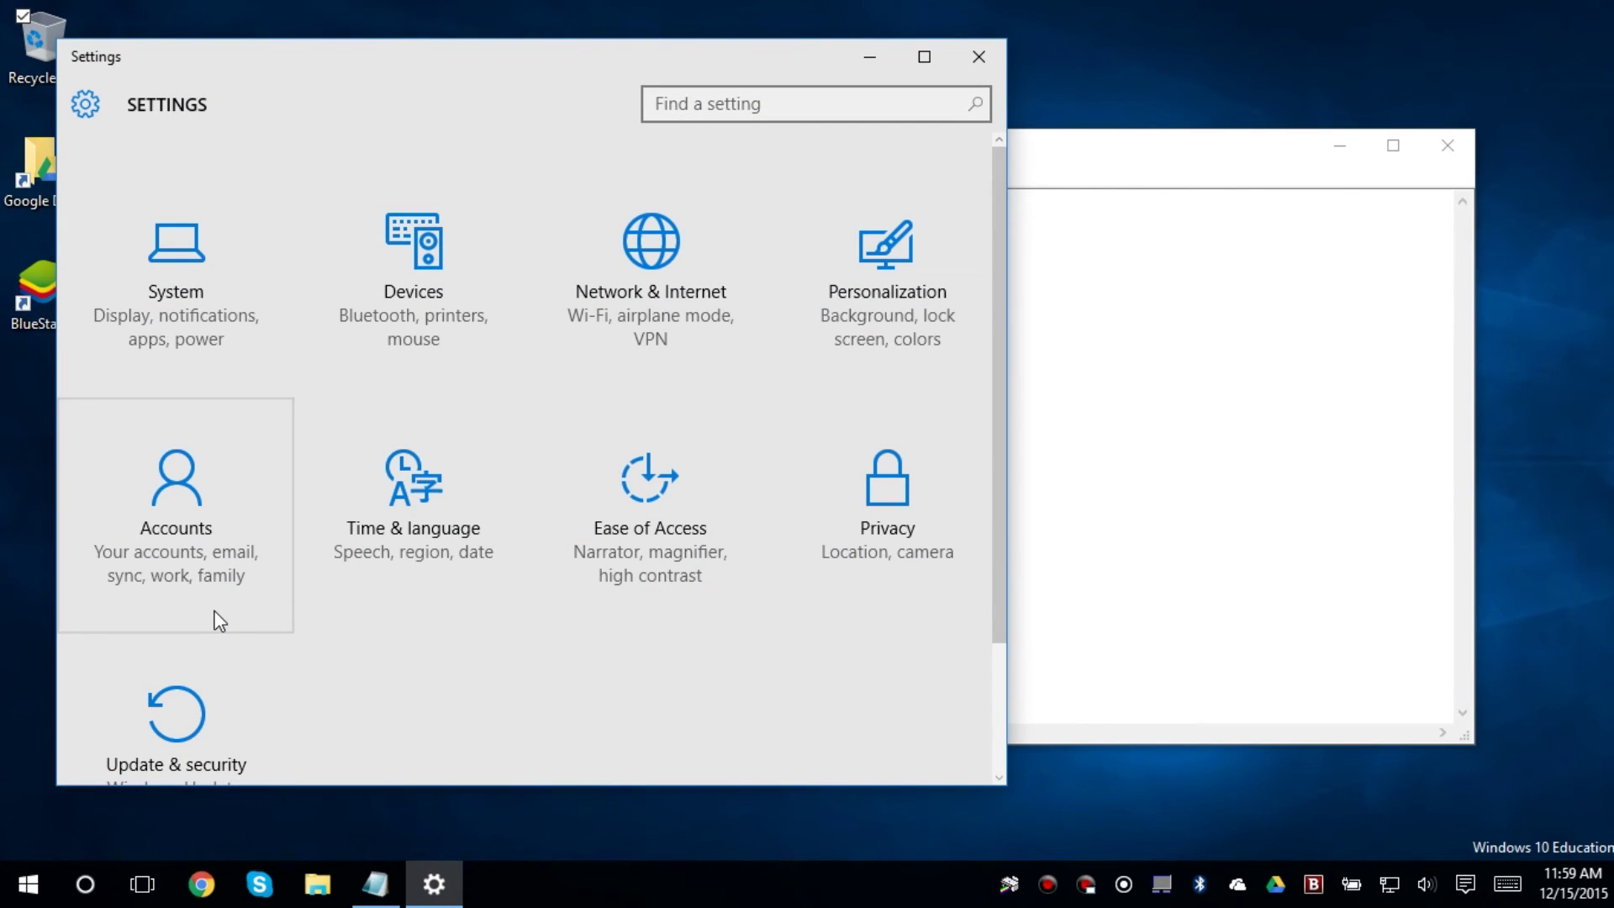
pyautogui.scroll(-2, 487, 709)
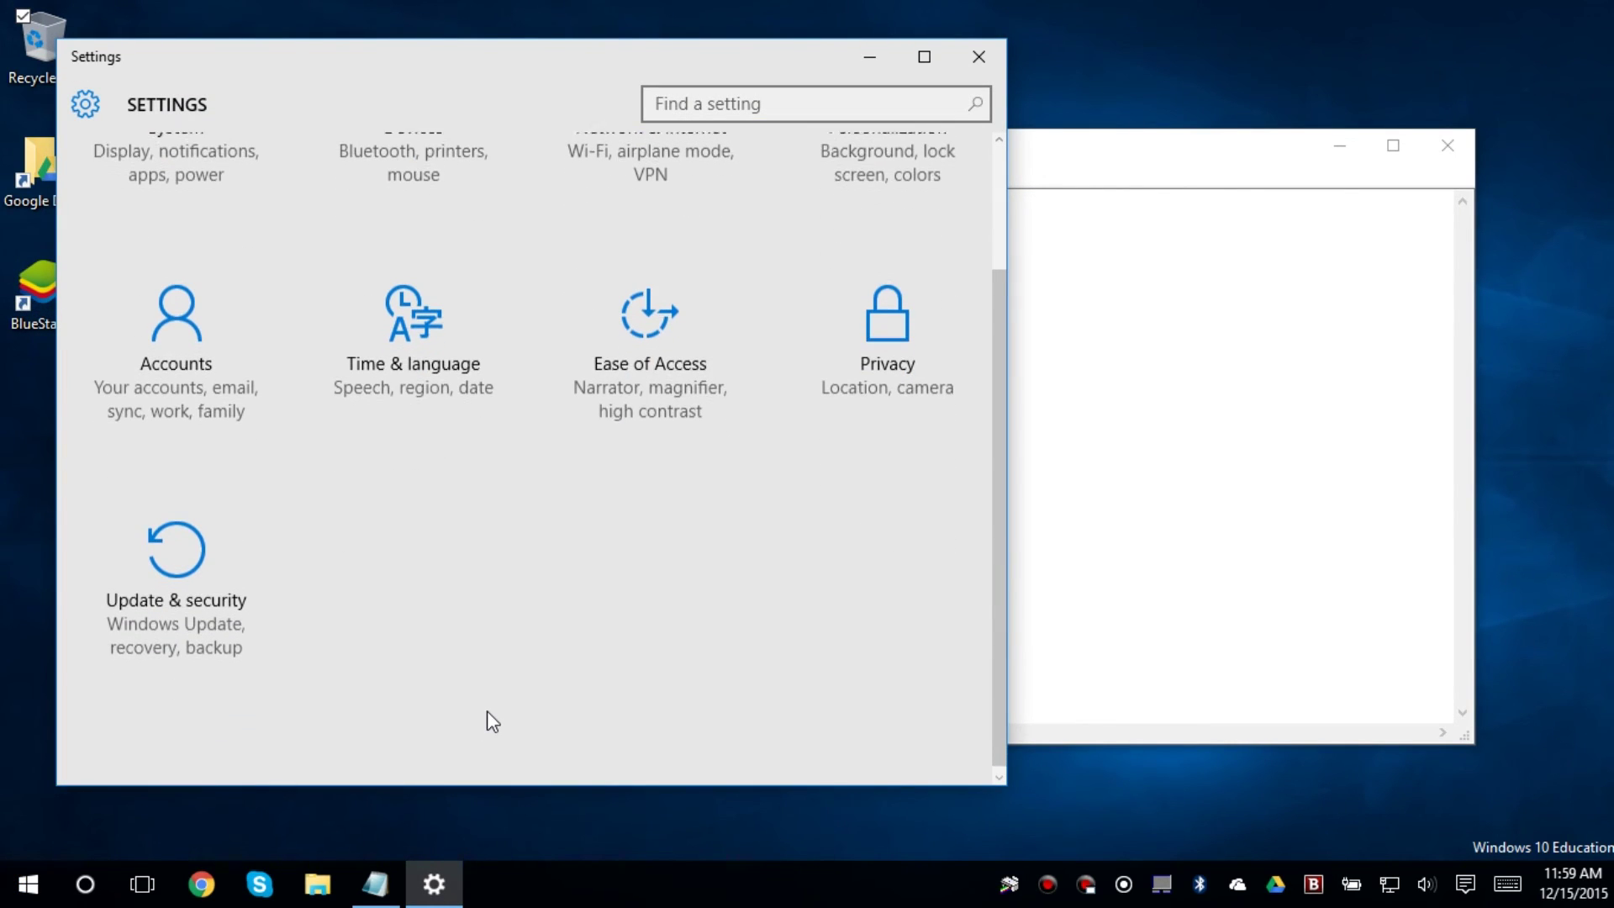
pyautogui.click(218, 579)
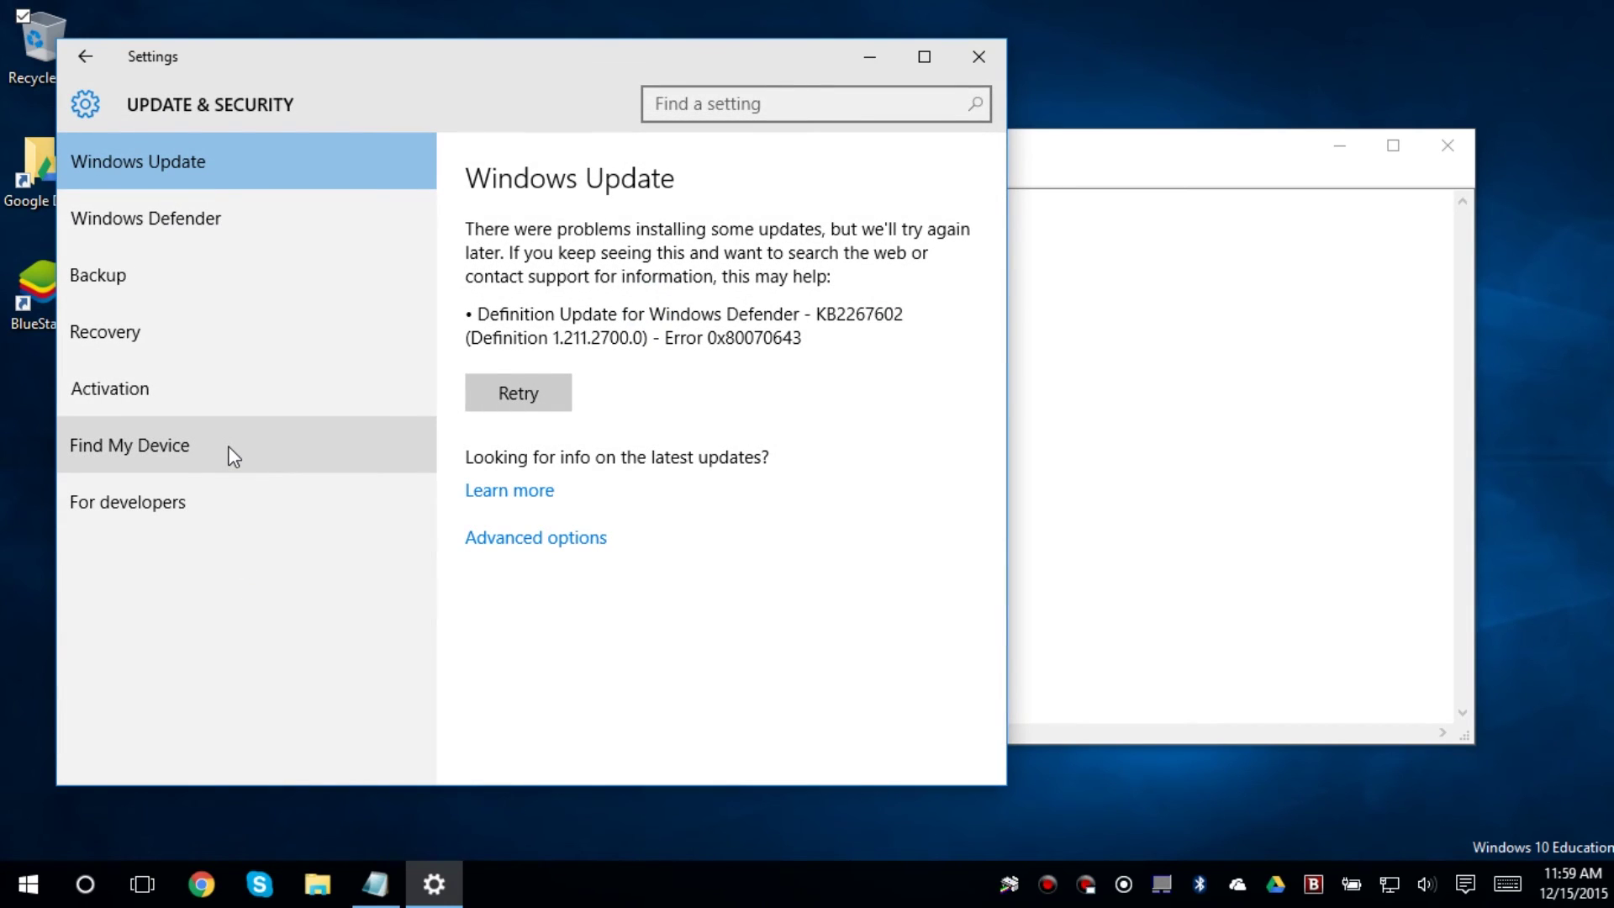
pyautogui.click(245, 337)
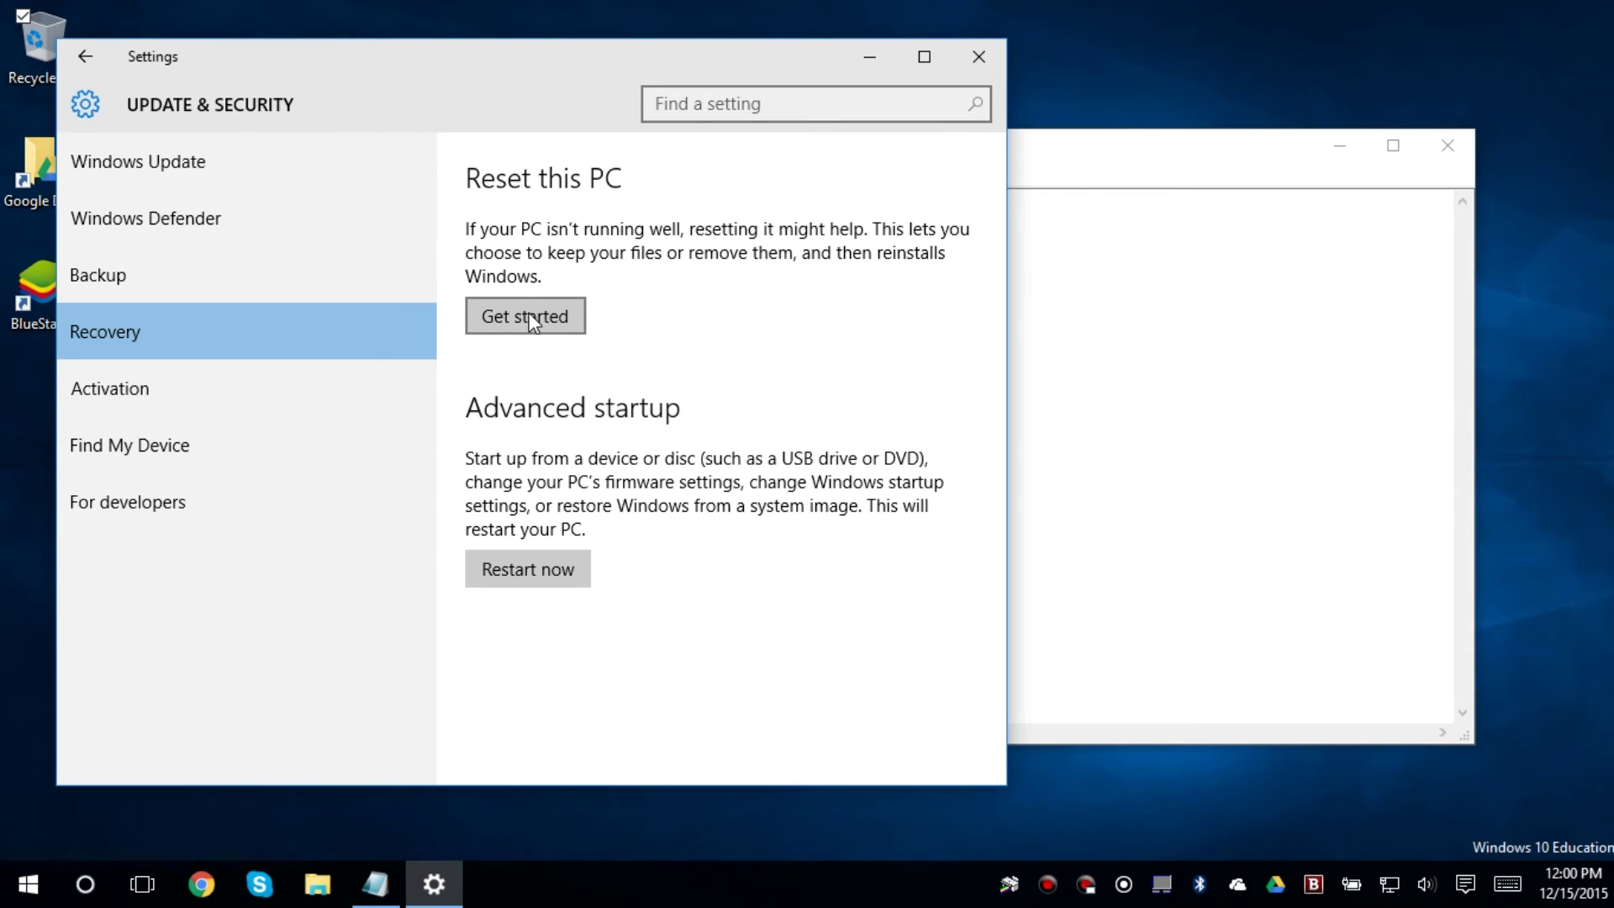
pyautogui.click(998, 64)
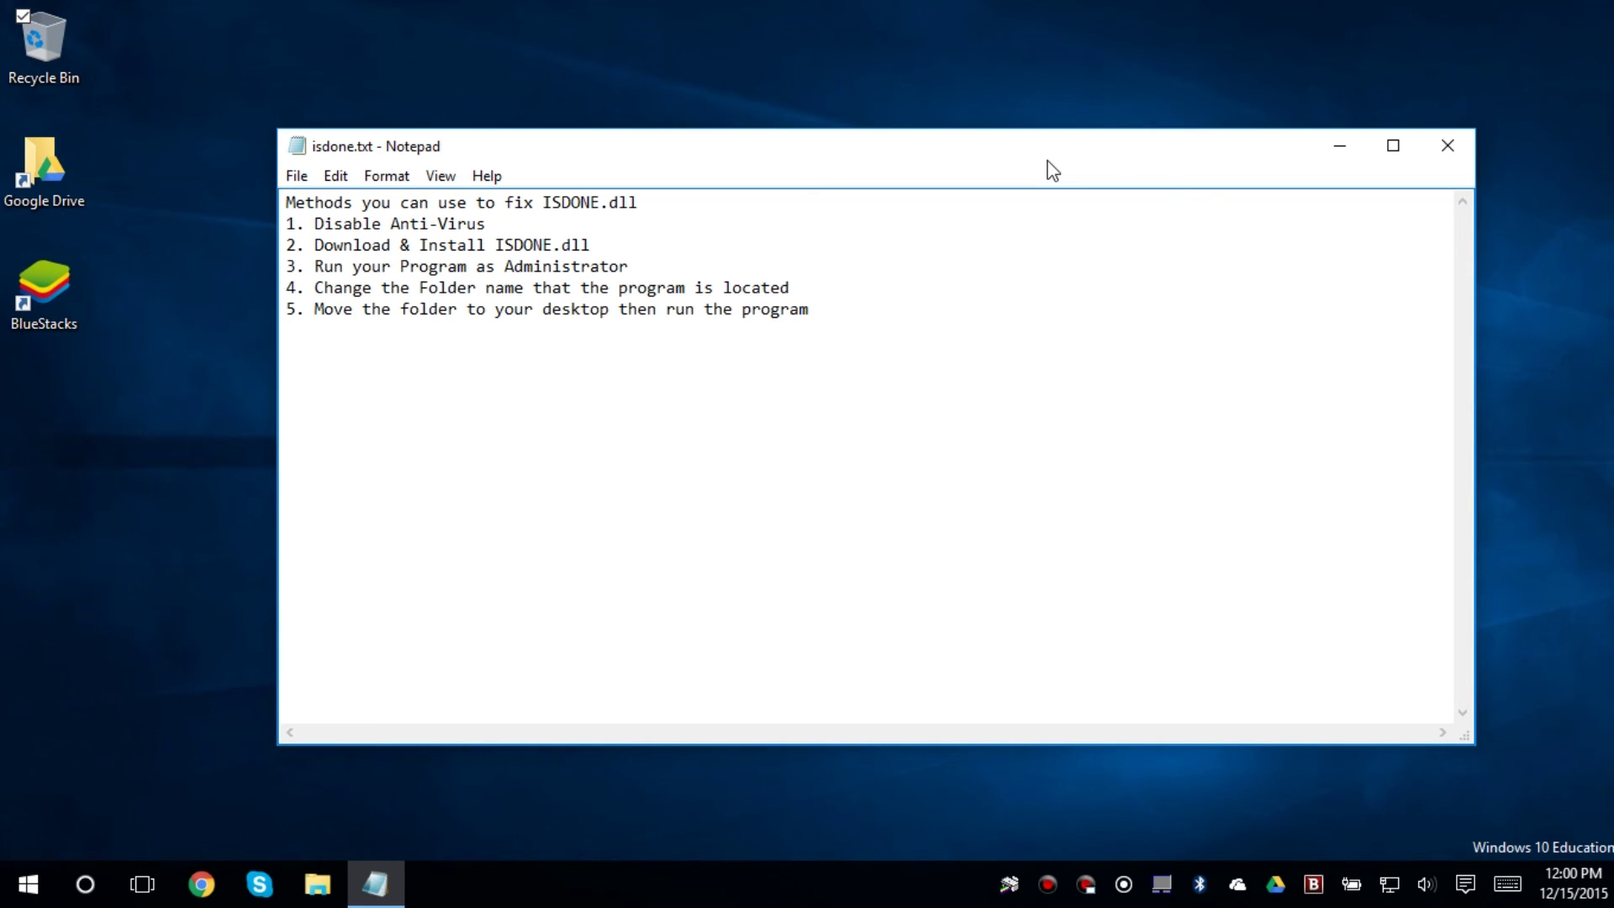
pyautogui.click(317, 883)
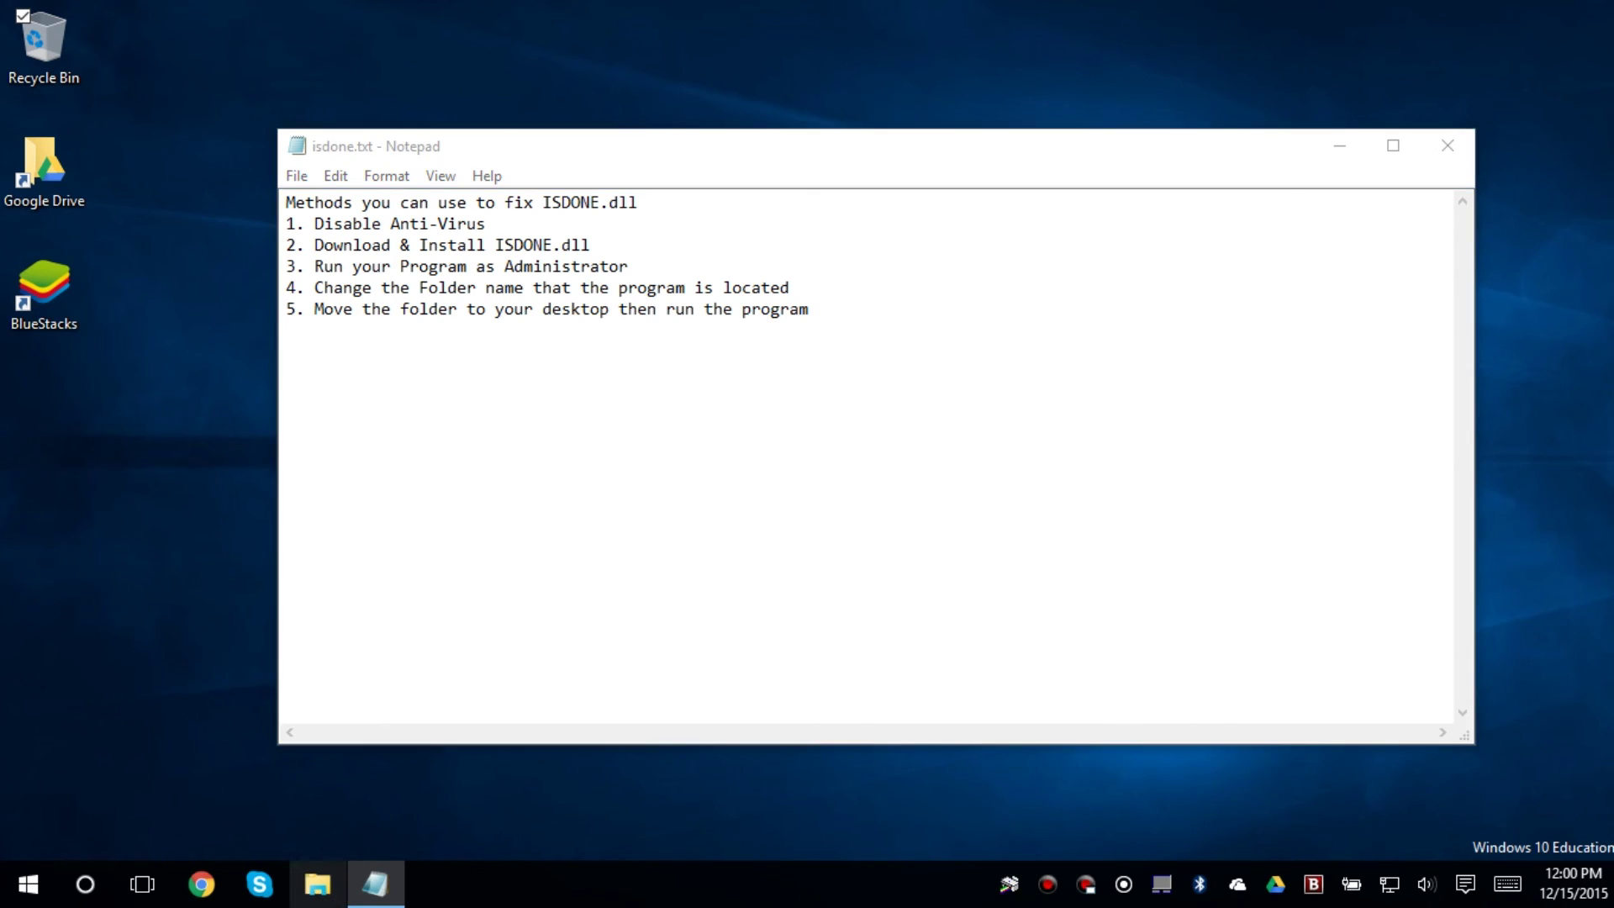
pyautogui.press('super')
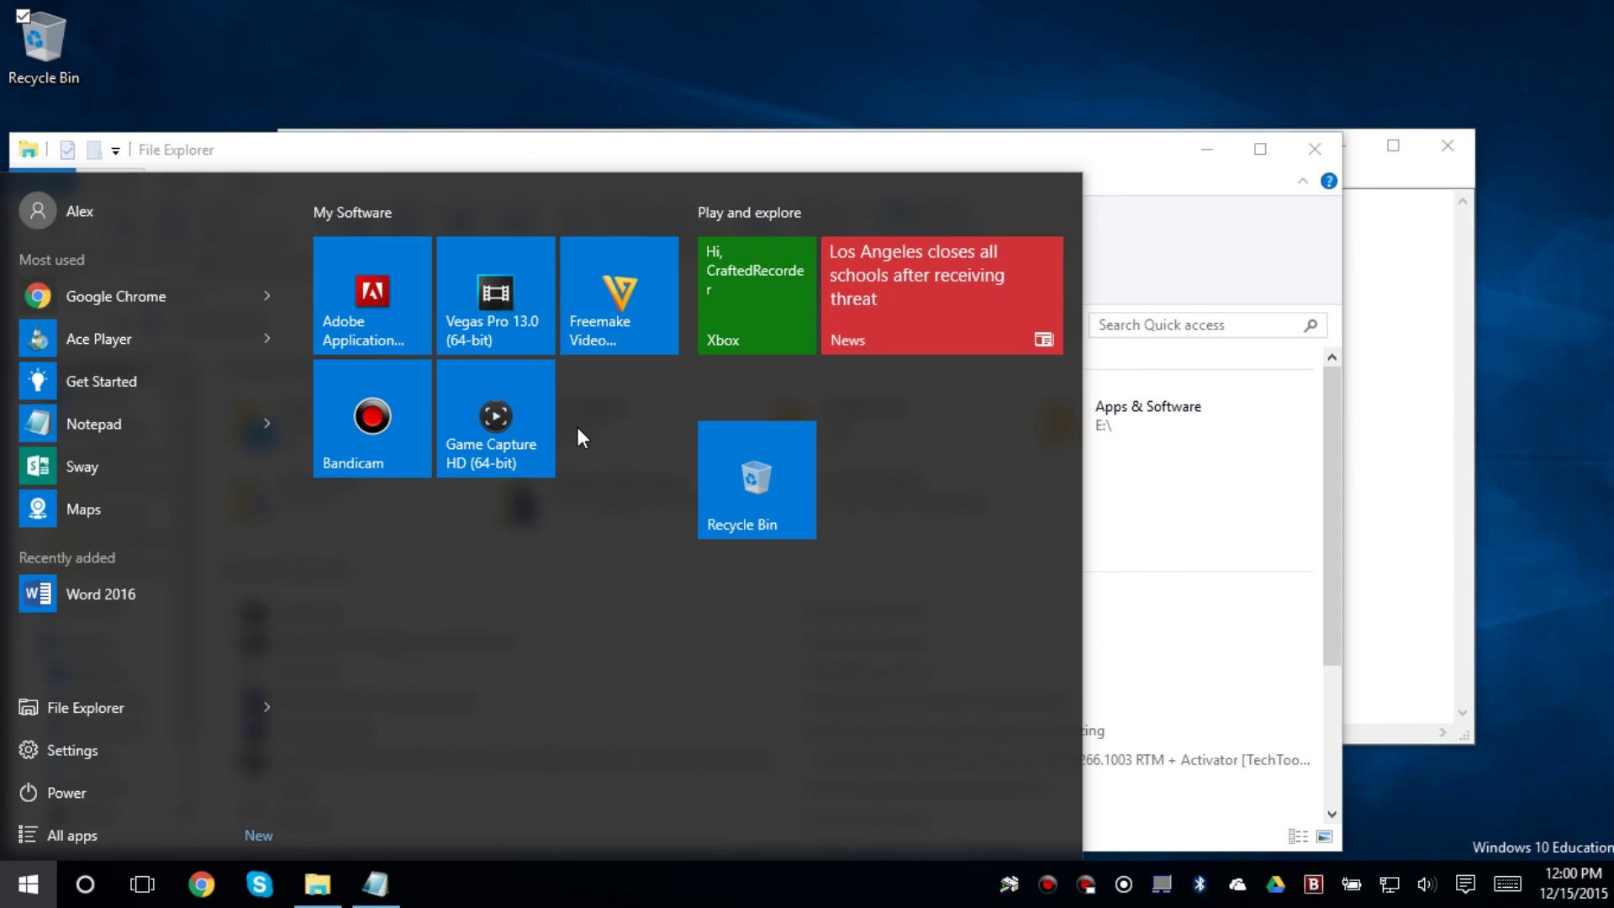
pyautogui.click(72, 750)
pyautogui.click(189, 288)
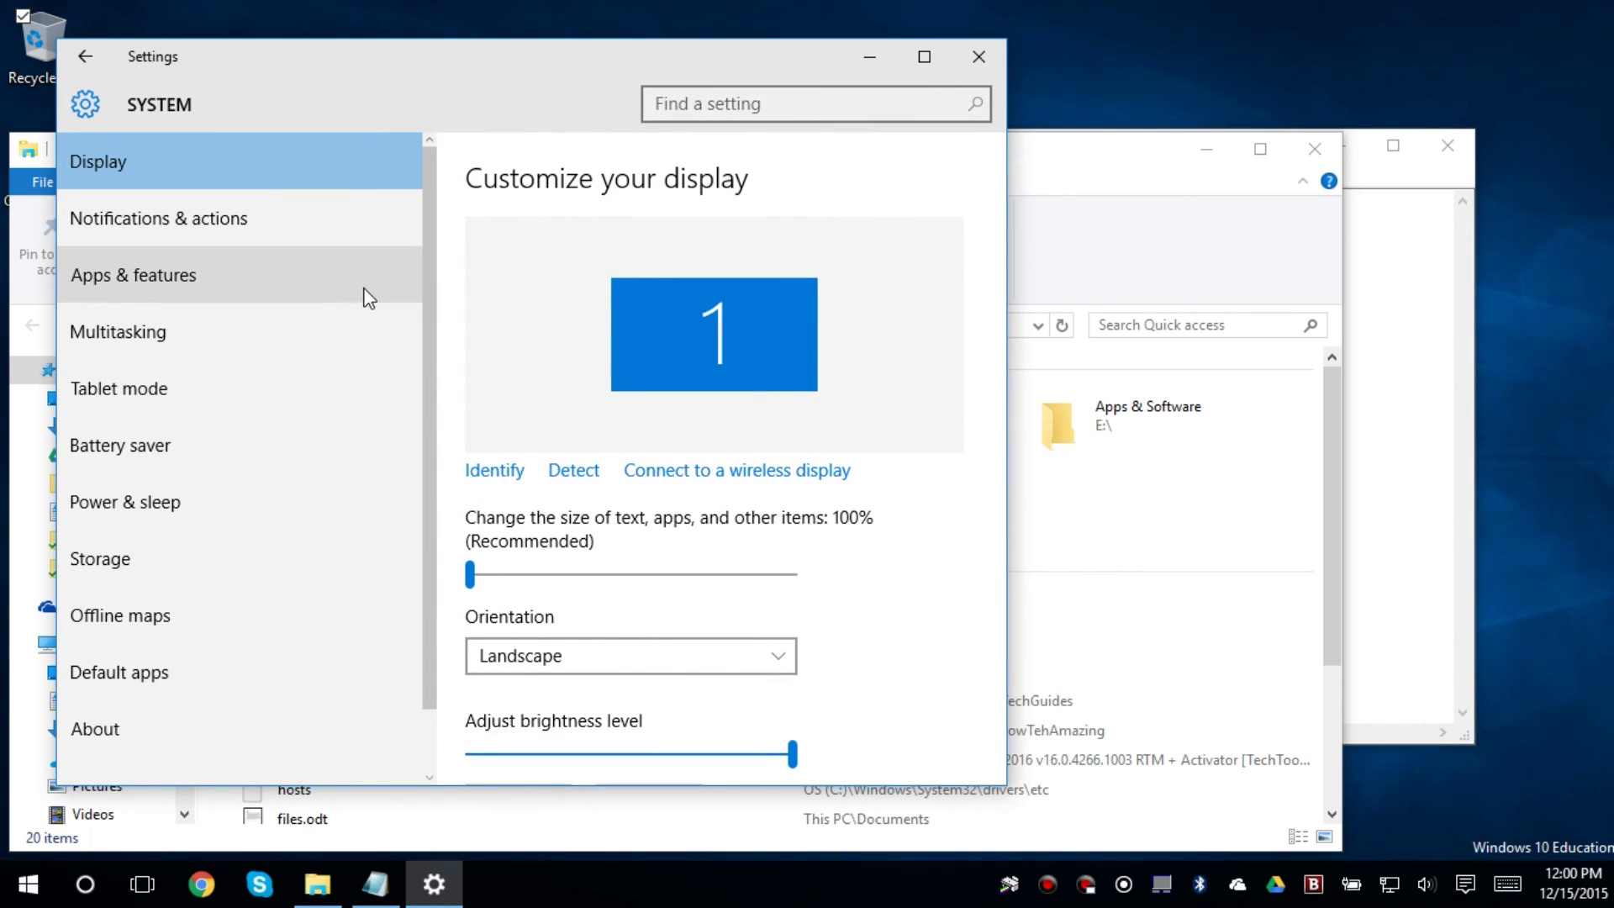
pyautogui.click(212, 729)
pyautogui.click(870, 56)
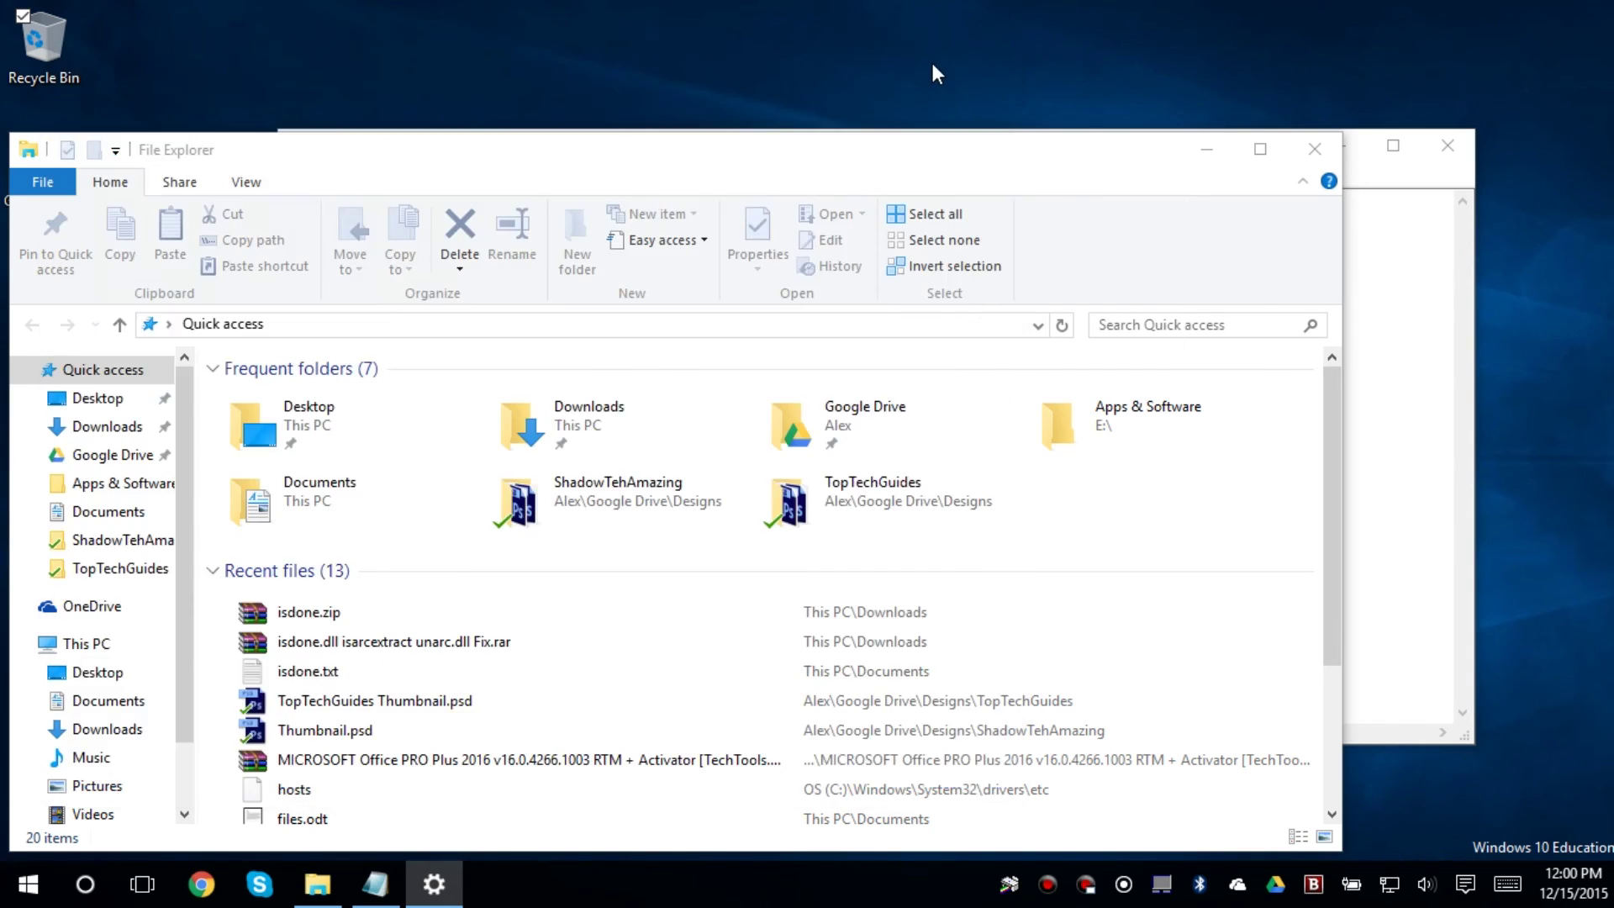
pyautogui.scroll(-4, 714, 493)
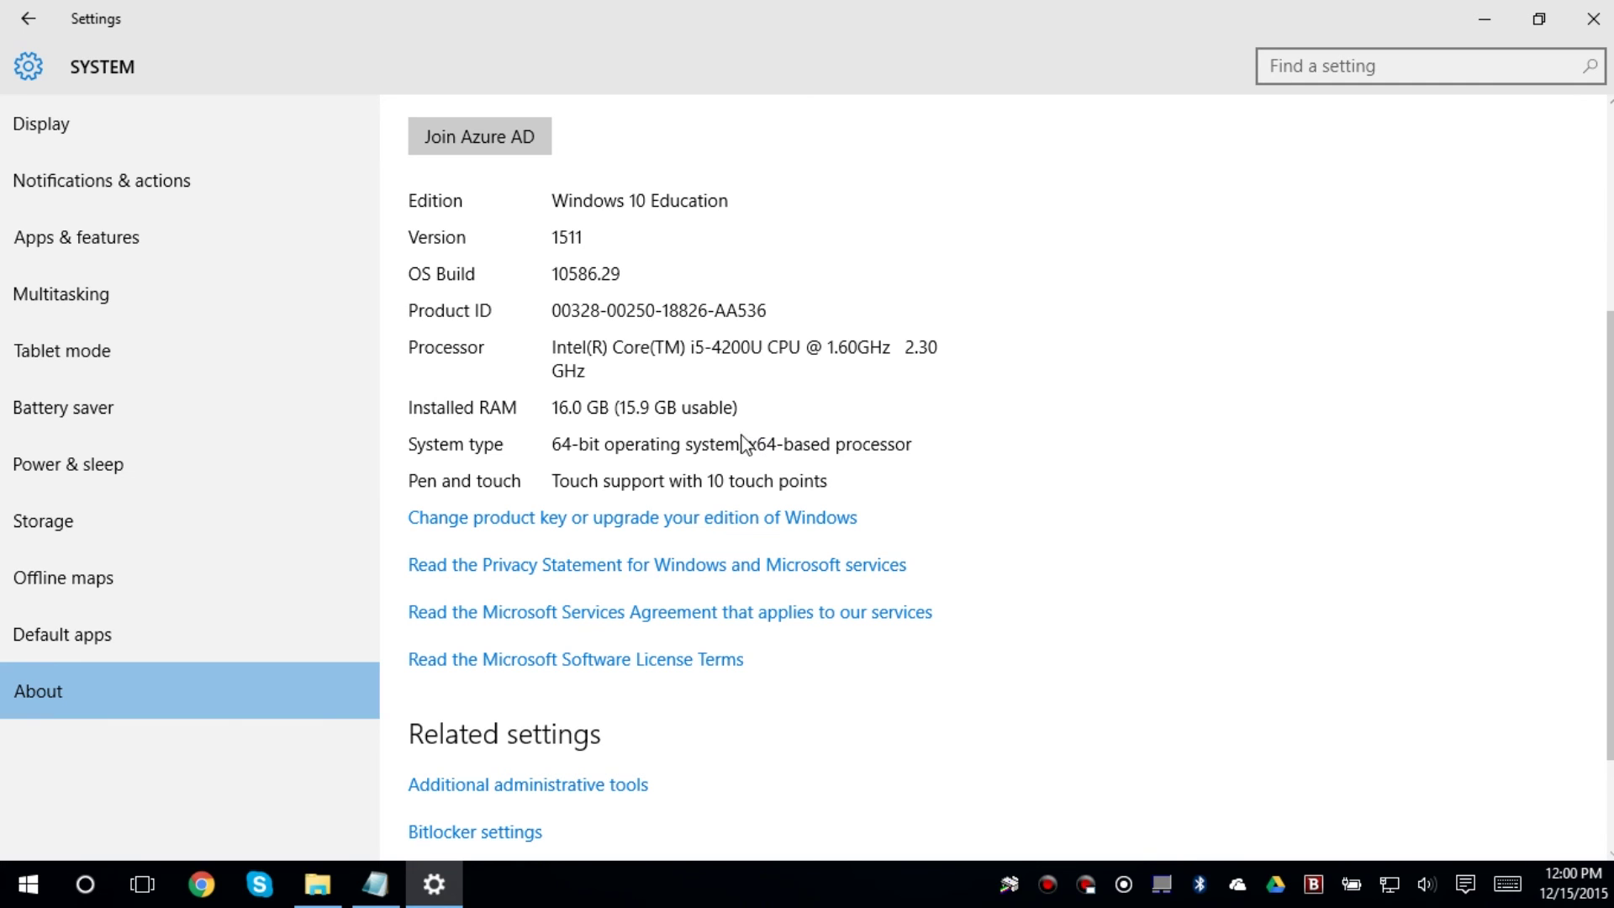
pyautogui.scroll(4, 642, 294)
pyautogui.scroll(-2, 640, 294)
pyautogui.scroll(-3, 643, 294)
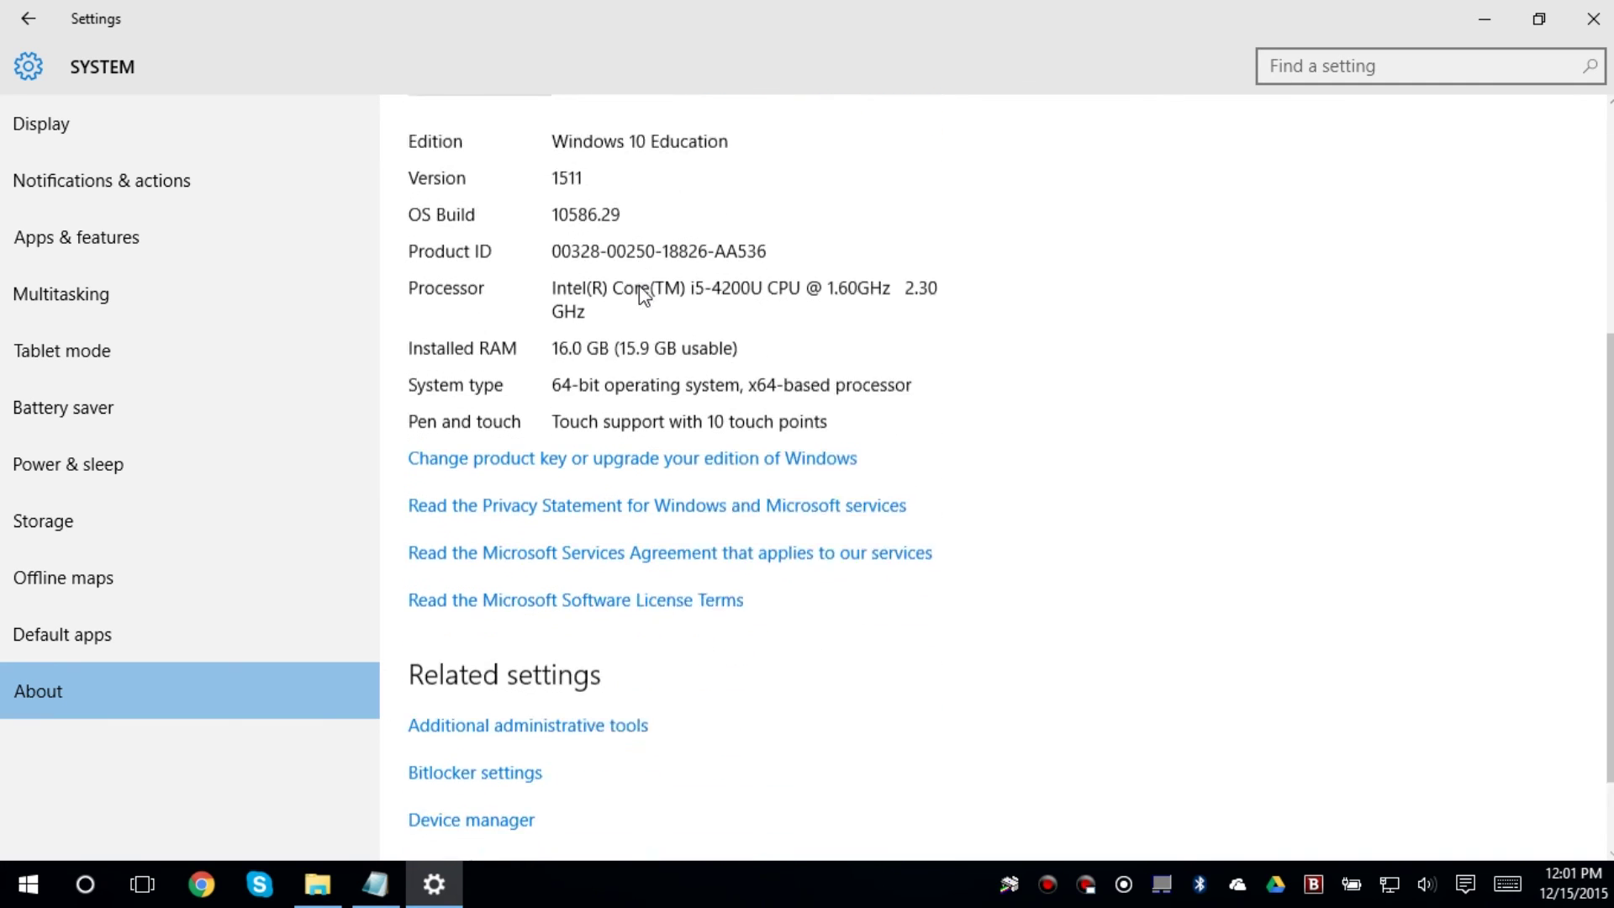
pyautogui.scroll(6, 643, 295)
pyautogui.scroll(-3, 642, 292)
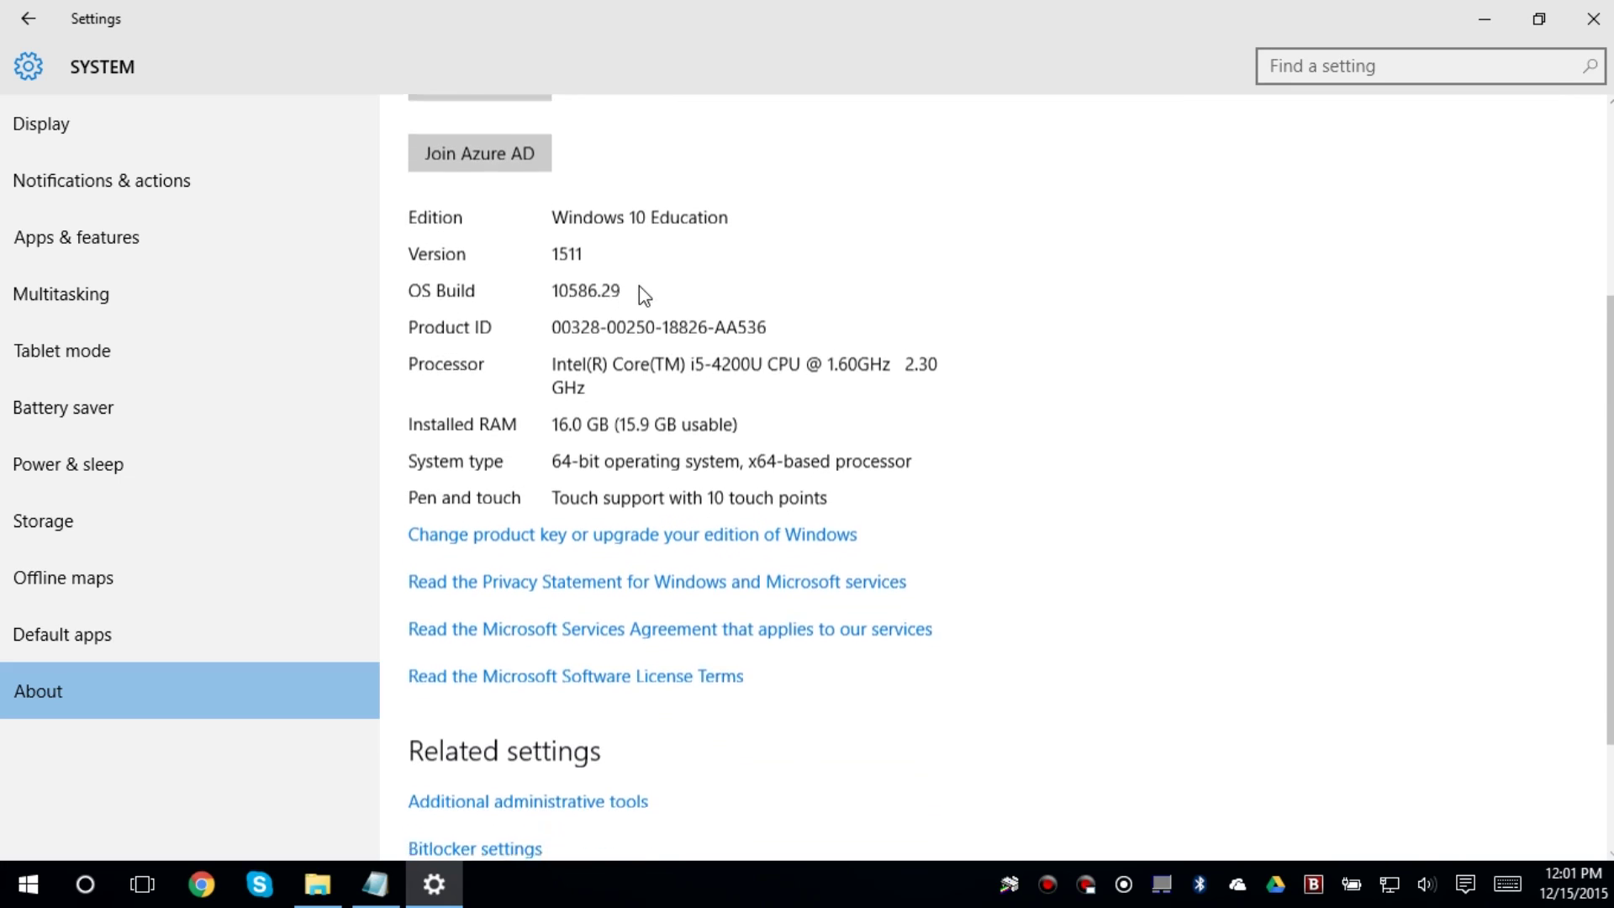
pyautogui.scroll(4, 641, 293)
pyautogui.scroll(-3, 600, 421)
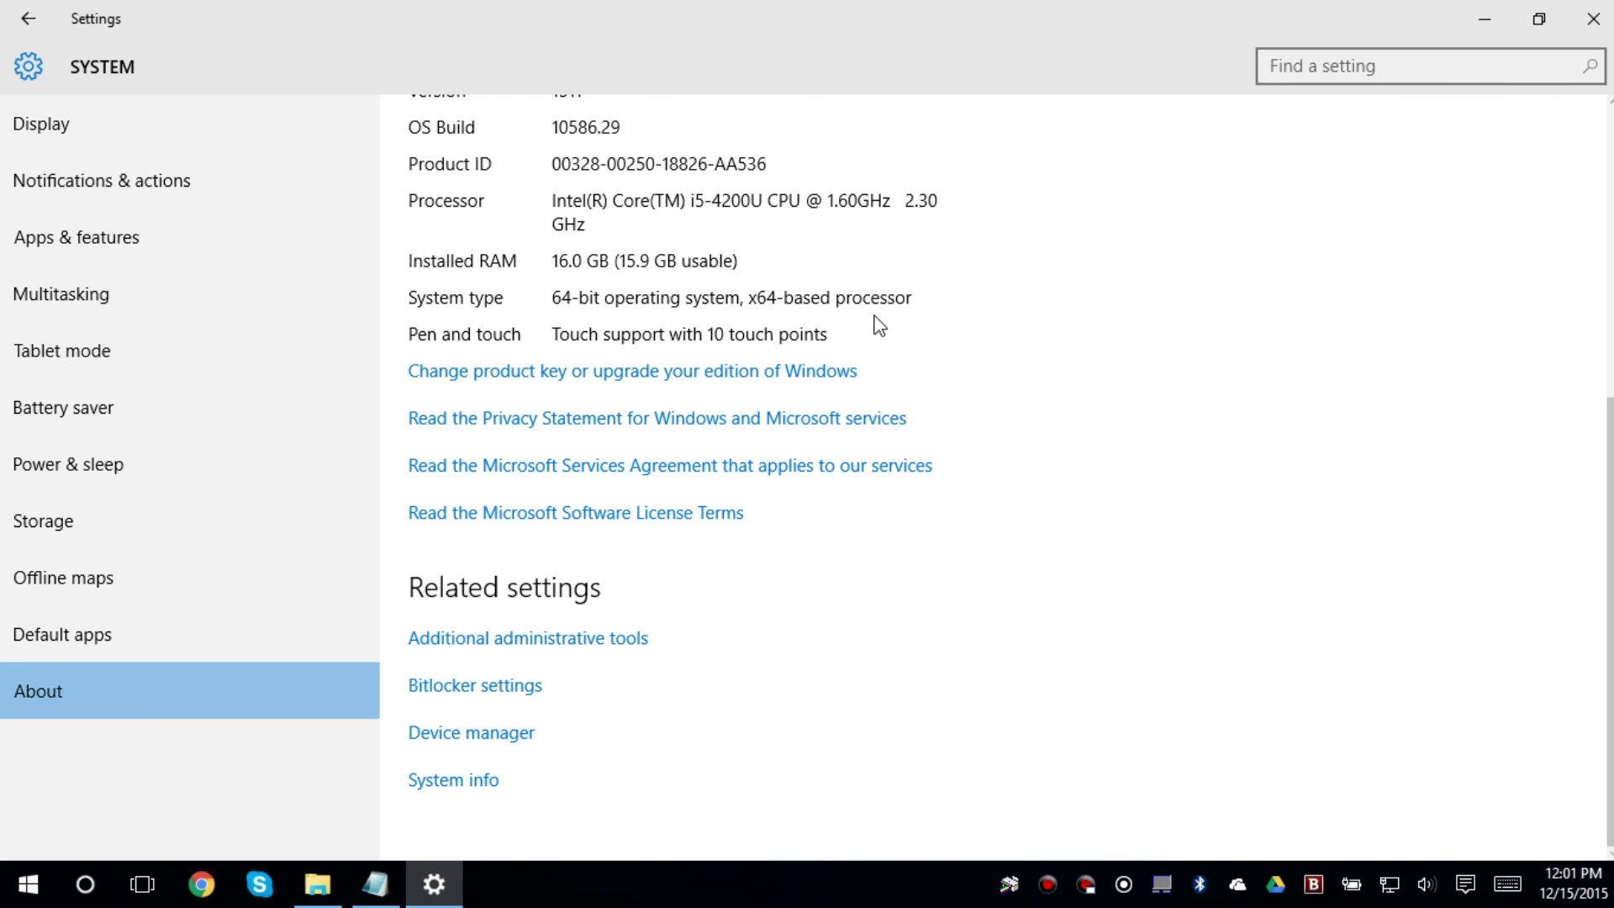
pyautogui.scroll(3, 760, 304)
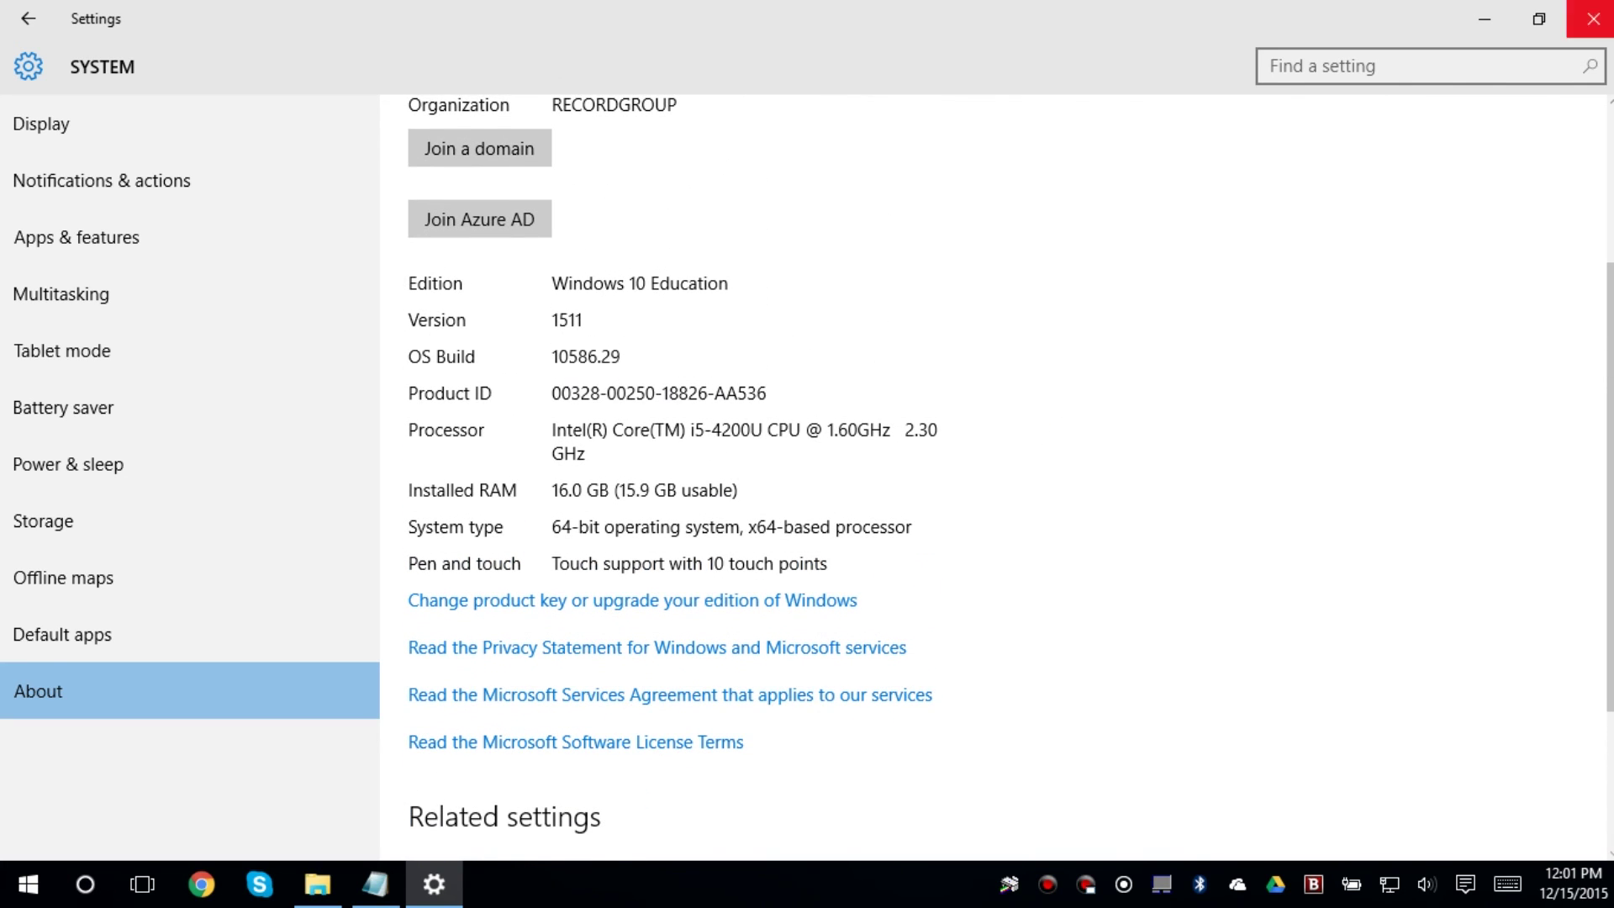
pyautogui.click(1593, 19)
# - Close File Explorer and drag the isdone.txt Notepad window up and left
pyautogui.click(1295, 154)
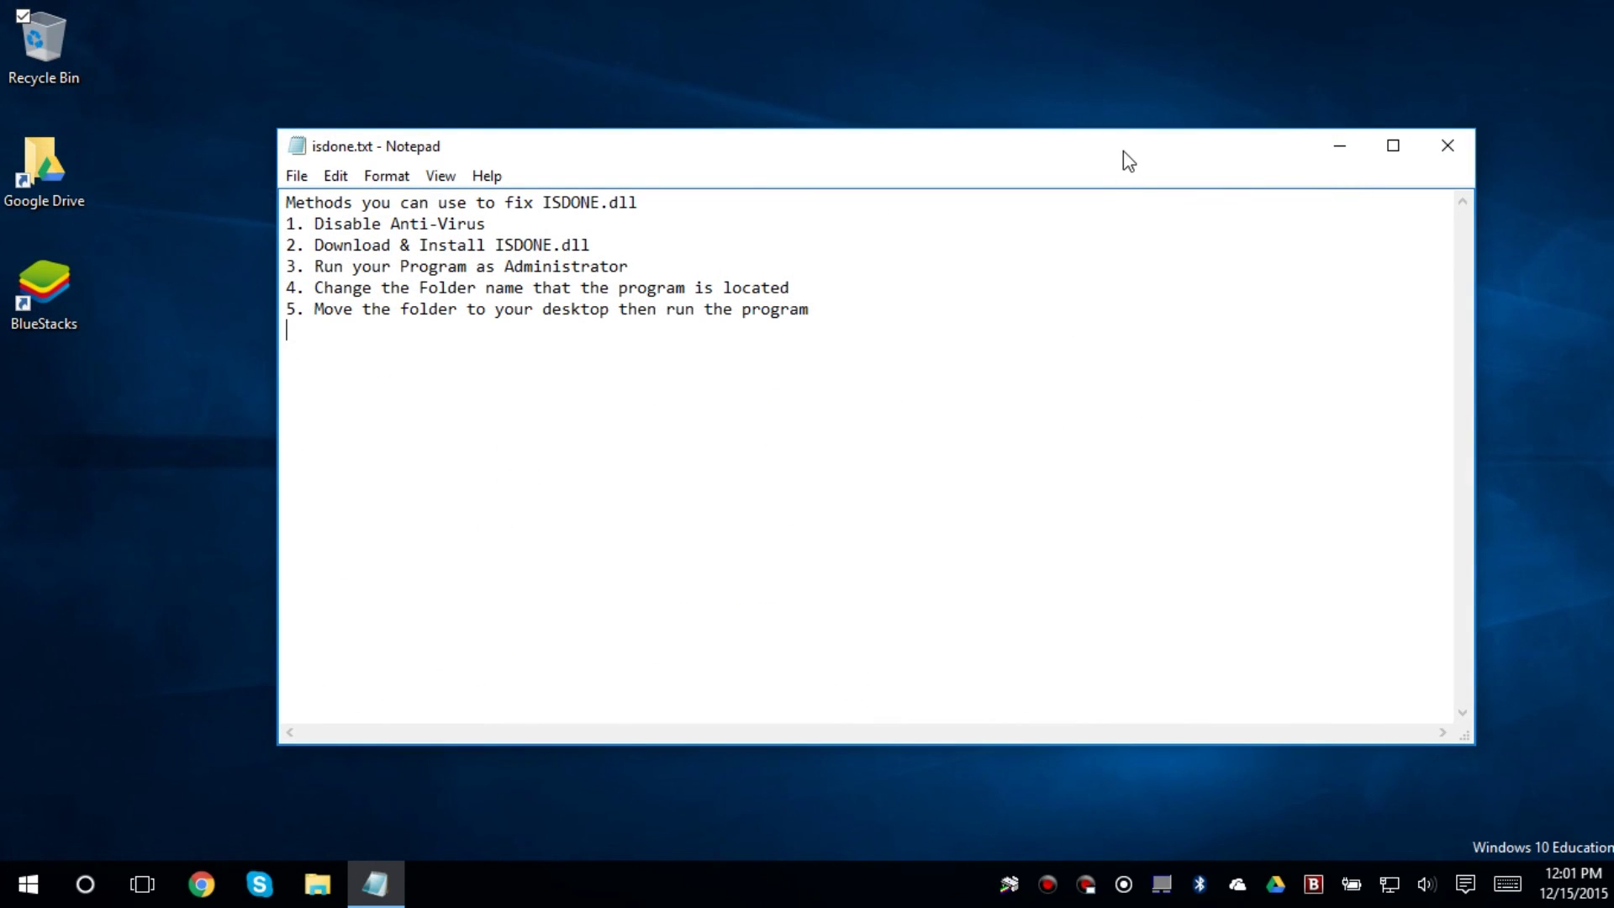
pyautogui.moveTo(1092, 157); pyautogui.dragTo(1043, 92)
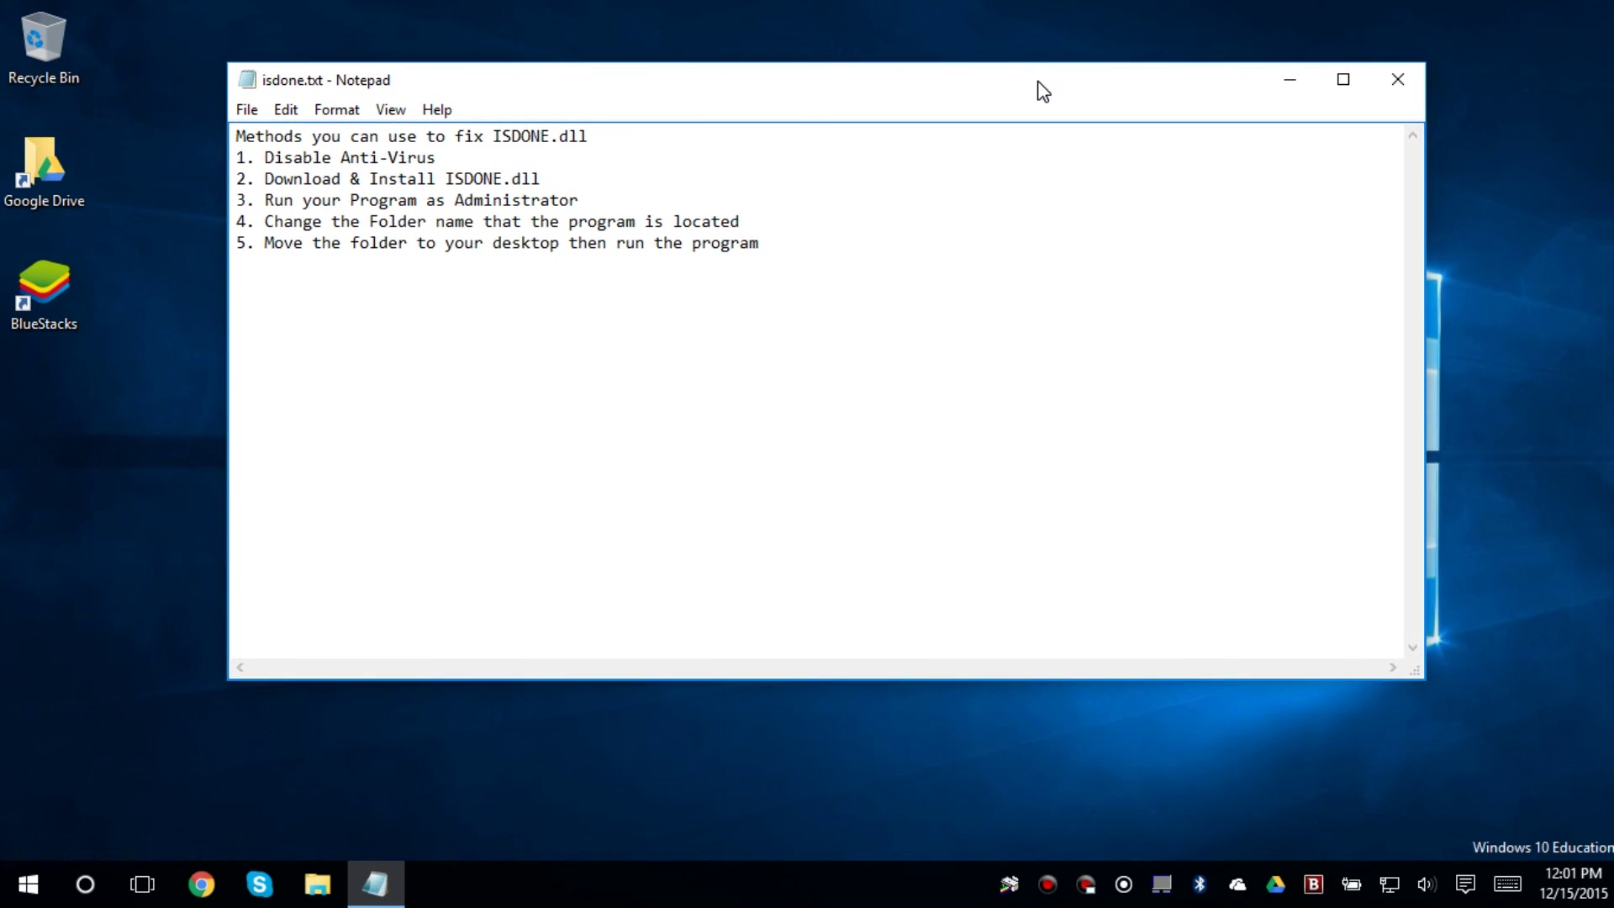